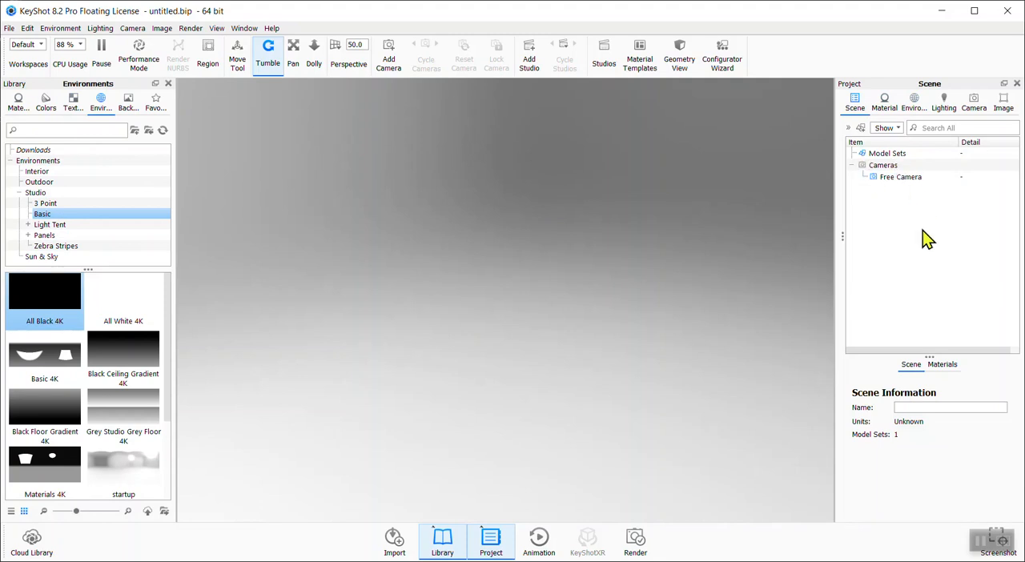
left_click(889, 112)
left_click(918, 106)
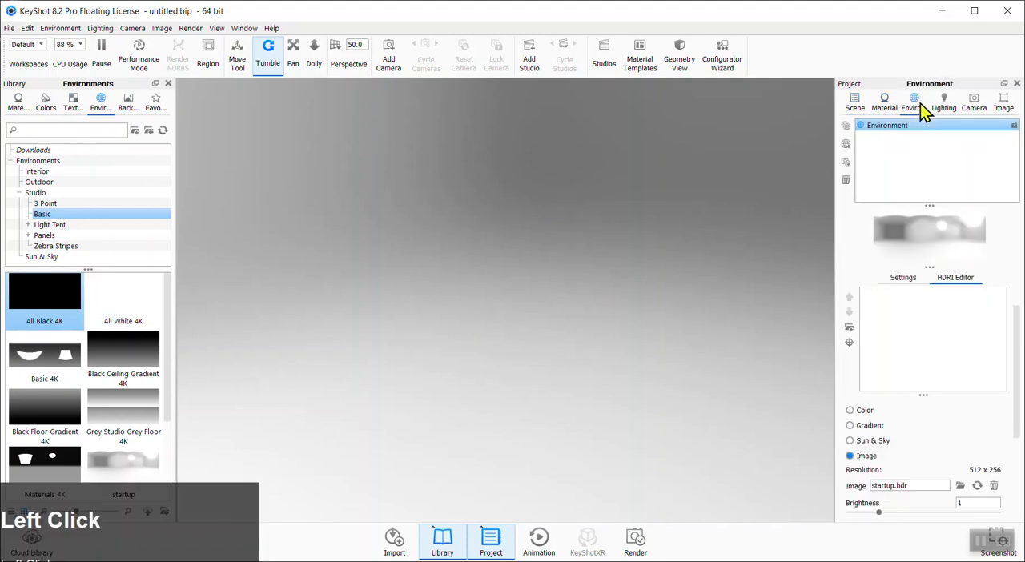
left_click(861, 106)
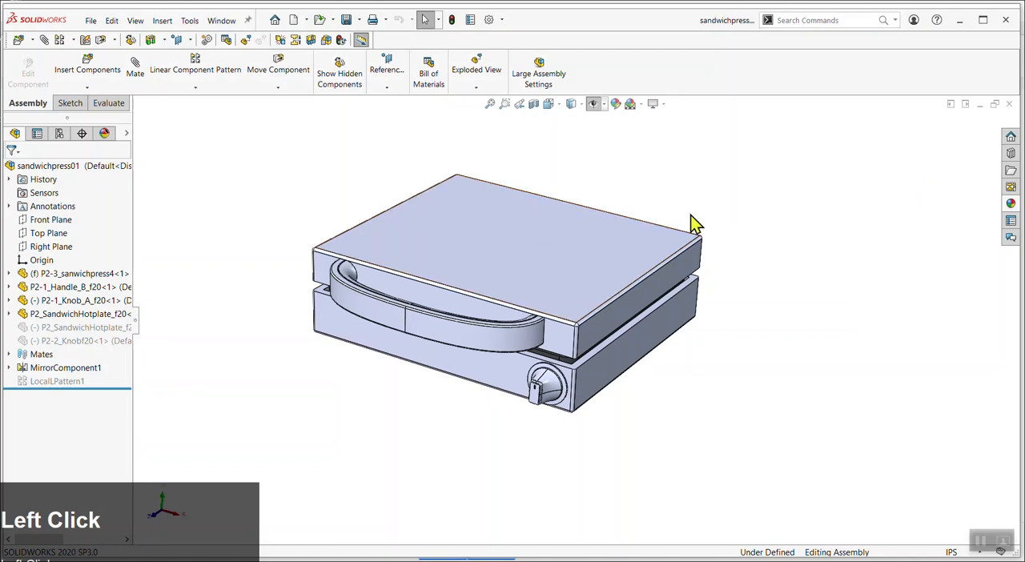
Save the sandwichpress01 assembly as a STEP AP214 file named sandwichpress01.STEP in the CAD folder
middle_click_drag(710, 225, 653, 236)
left_click(90, 21)
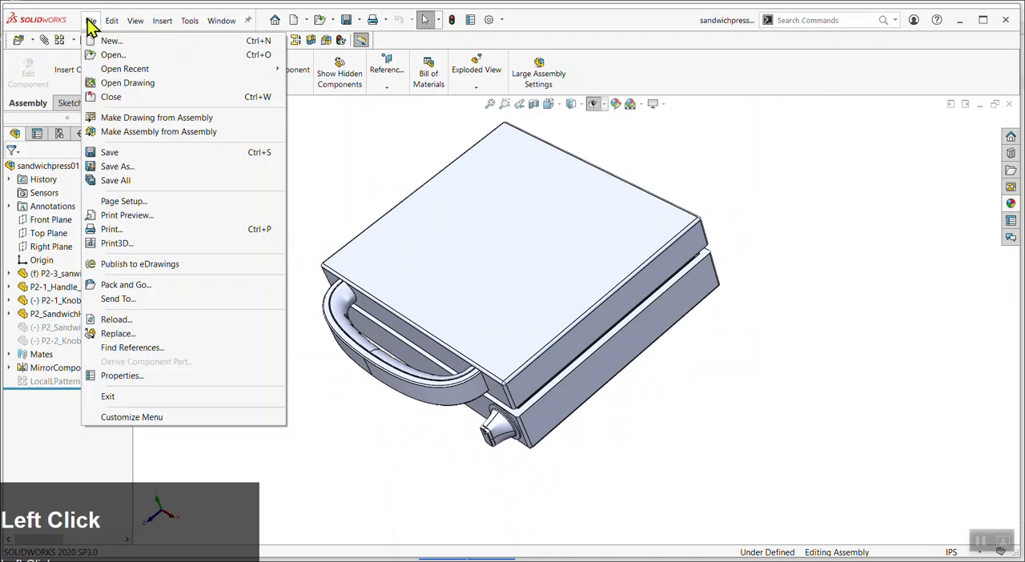
left_click(117, 165)
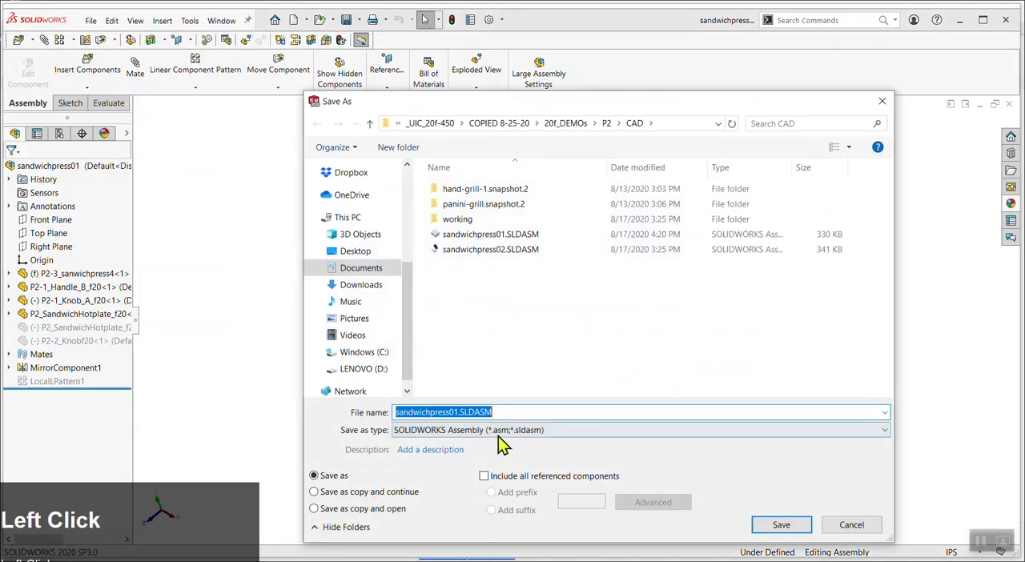
left_click(571, 431)
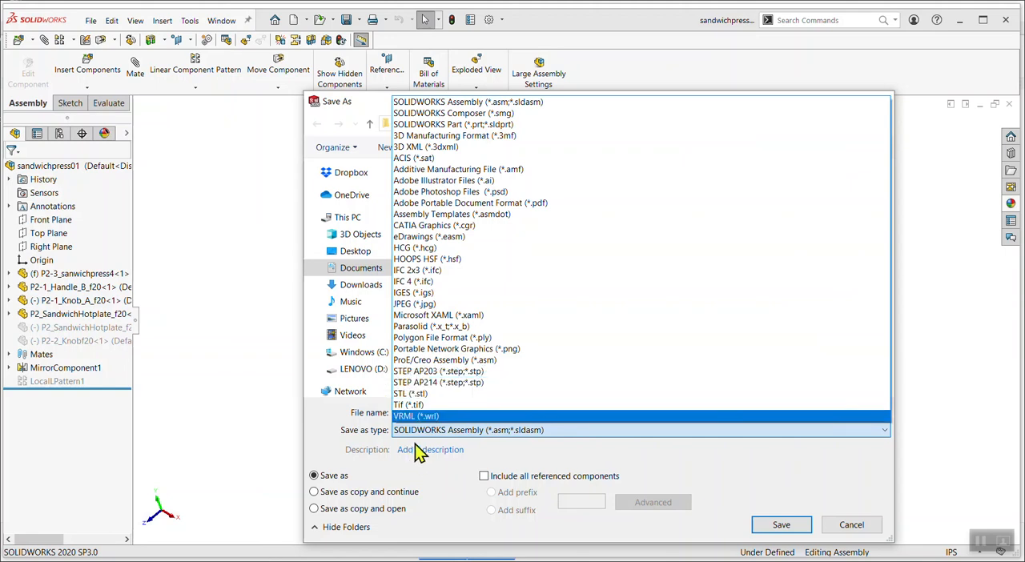
left_click(433, 382)
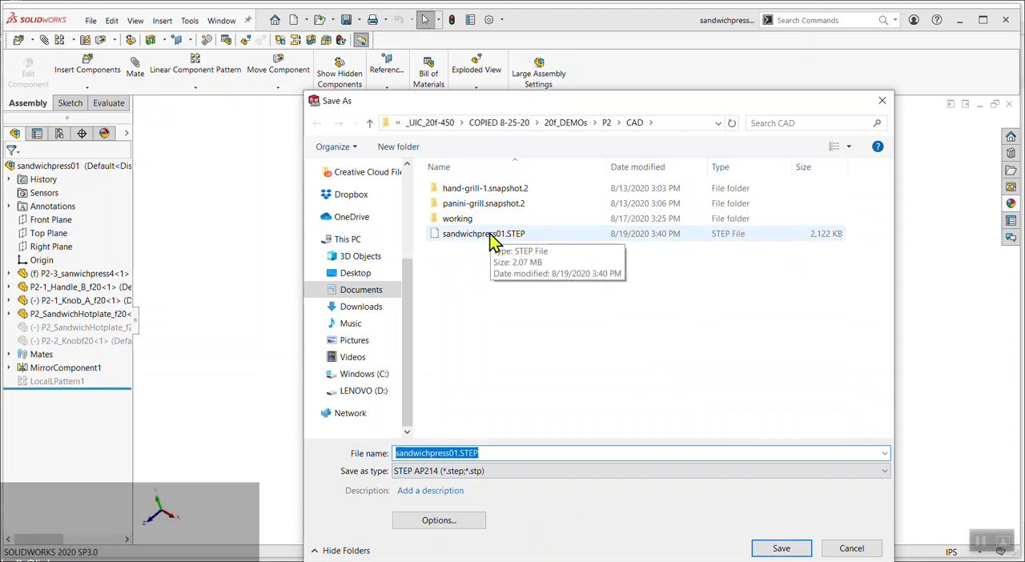
left_click(792, 547)
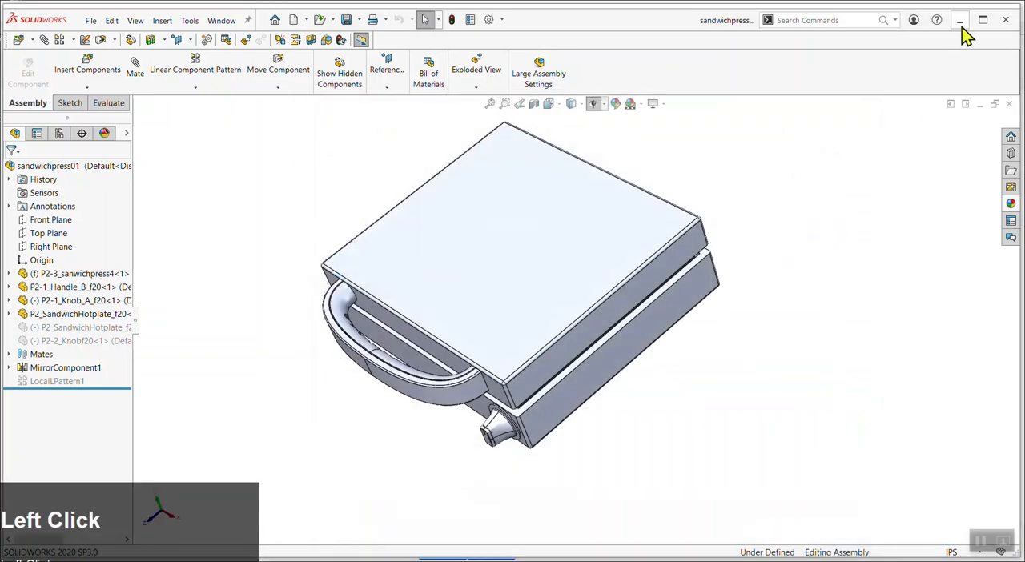
Switch to KeyShot and import sandwichpress01.STEP with the default import settings
left_click(960, 21)
left_click(393, 539)
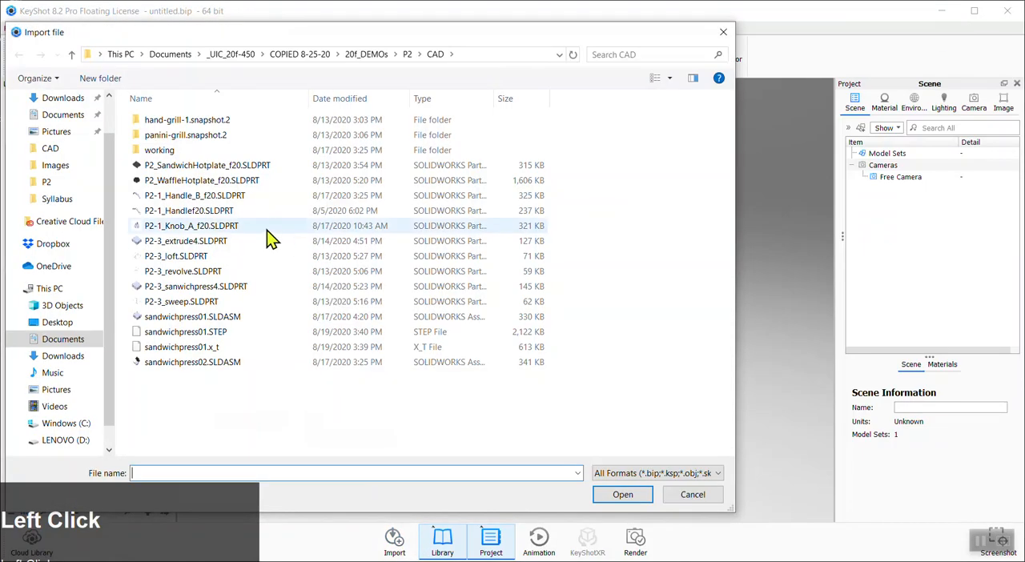
left_click(206, 335)
left_click(616, 492)
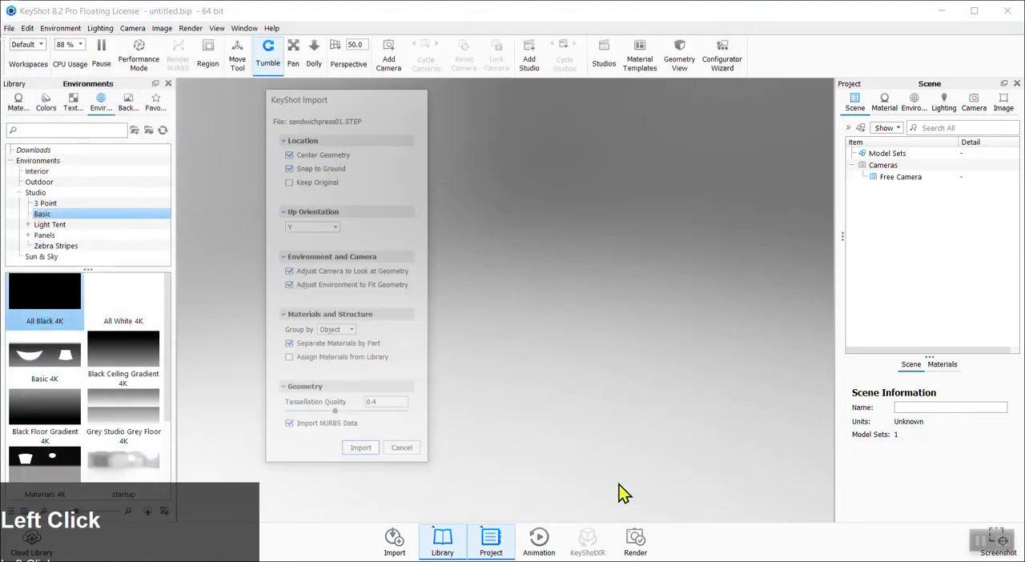
left_click_drag(387, 98, 552, 108)
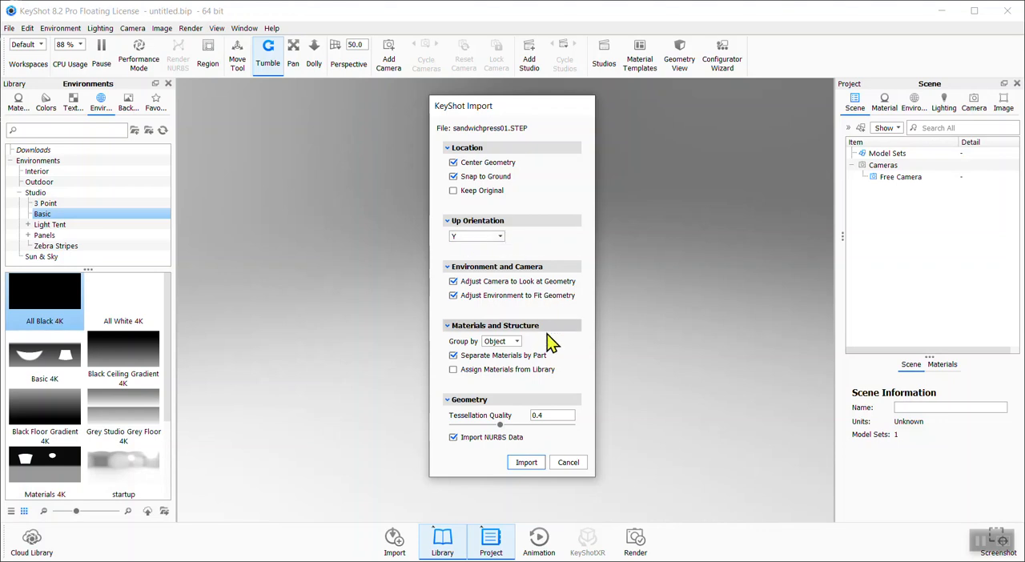
left_click(528, 464)
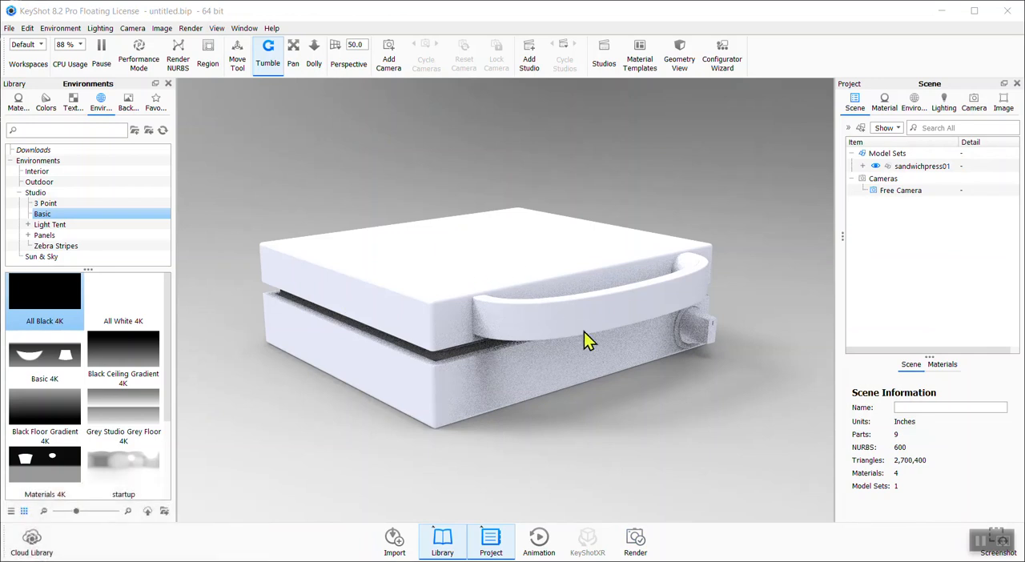
Expand the sandwichpress01 model tree and inspect its parts from several angles
scroll(583, 331, "up", 2)
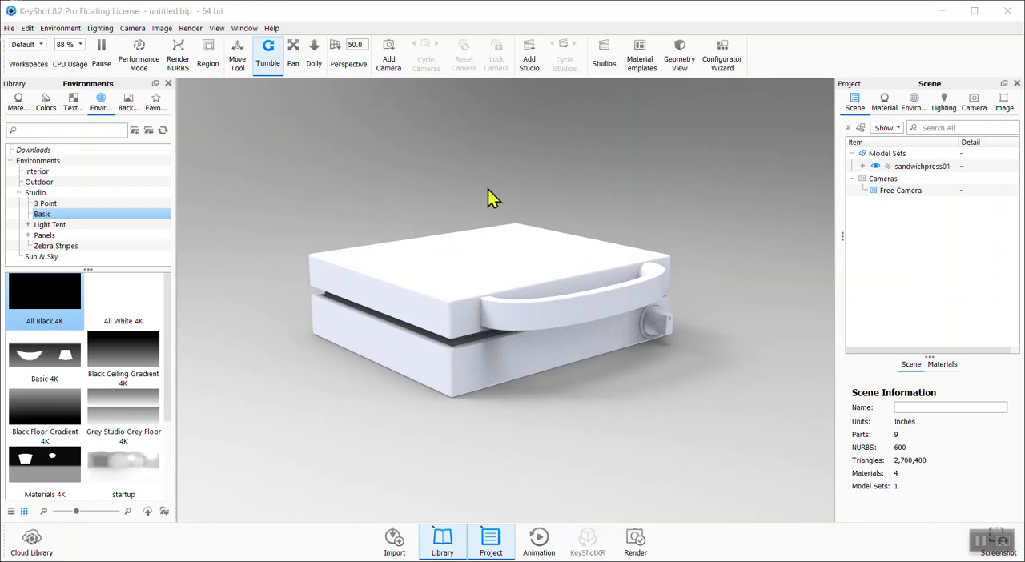
left_click(861, 166)
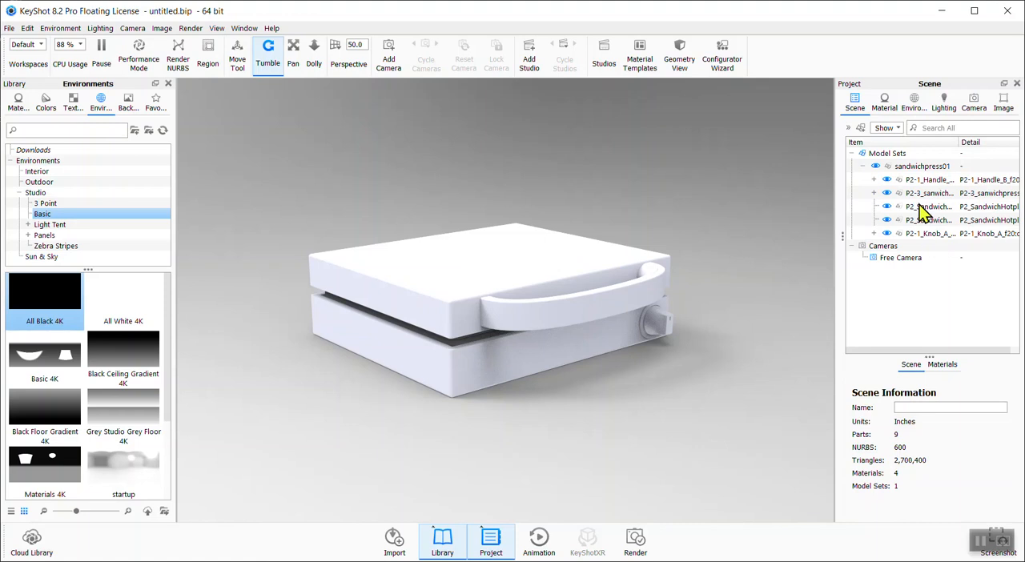
left_click(917, 167)
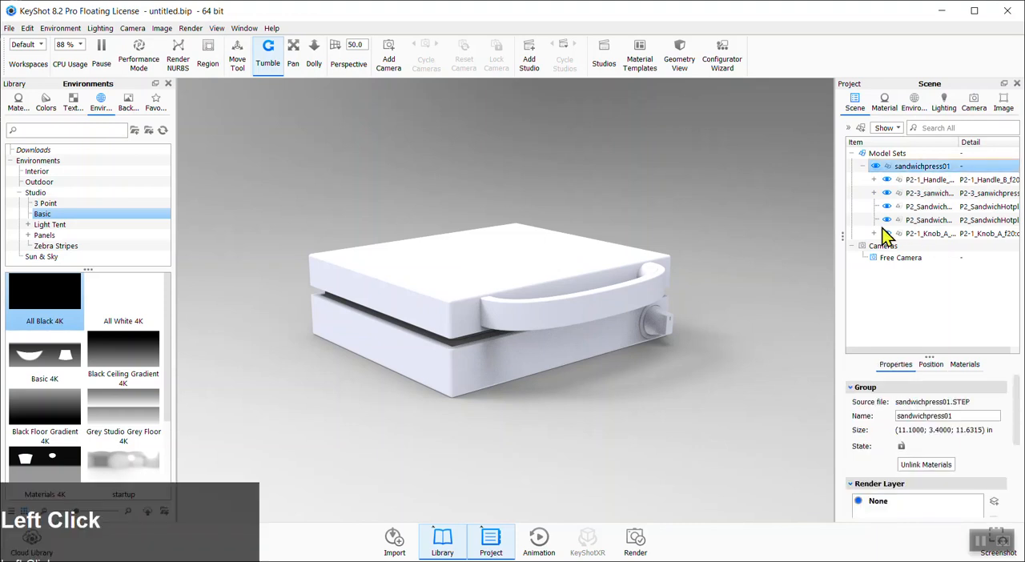
left_click_drag(728, 302, 498, 360)
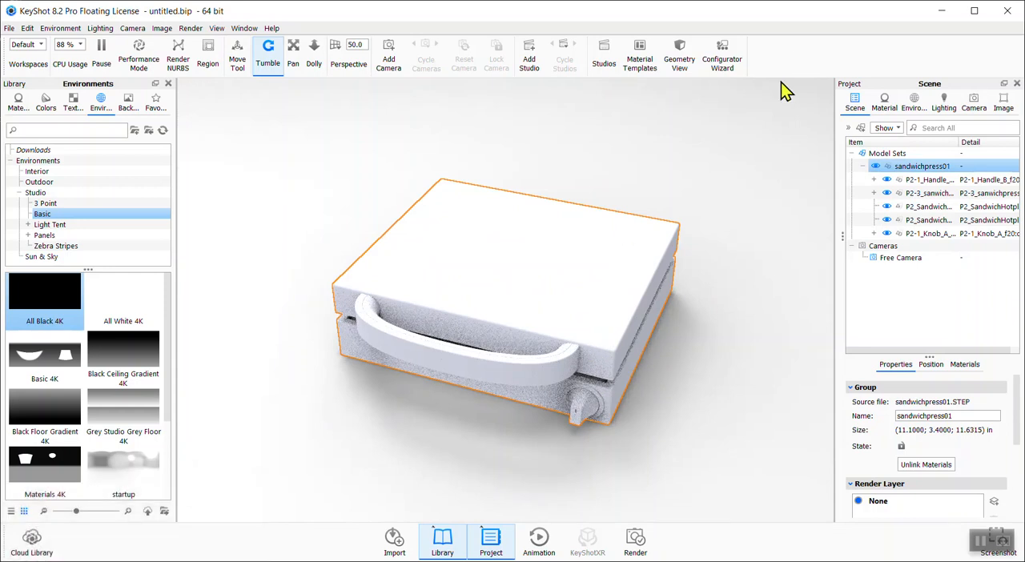
left_click_drag(649, 405, 561, 326)
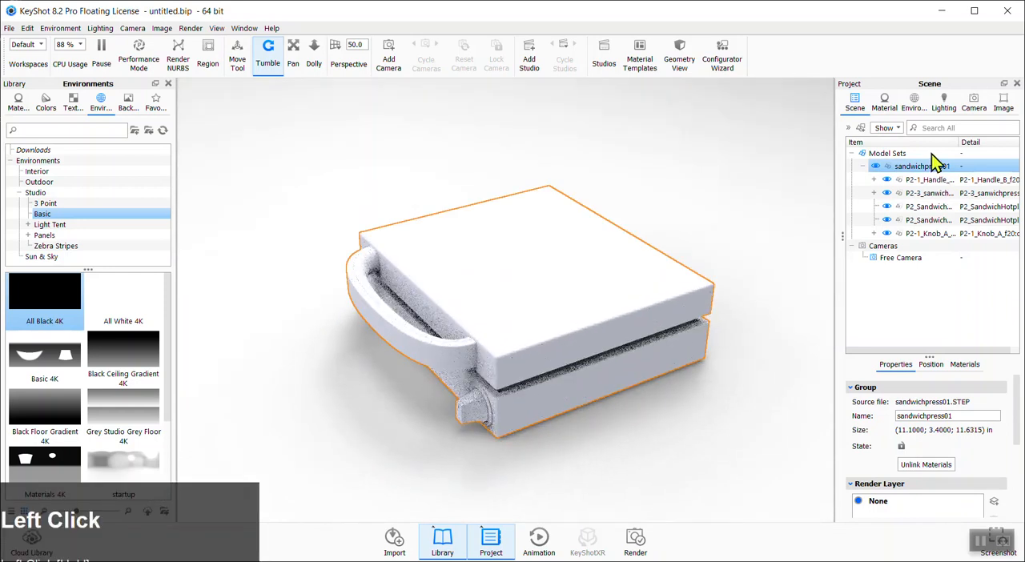
mouse_move(931, 221)
left_mouse_down()
mouse_move(926, 176)
mouse_move(941, 221)
left_mouse_up()
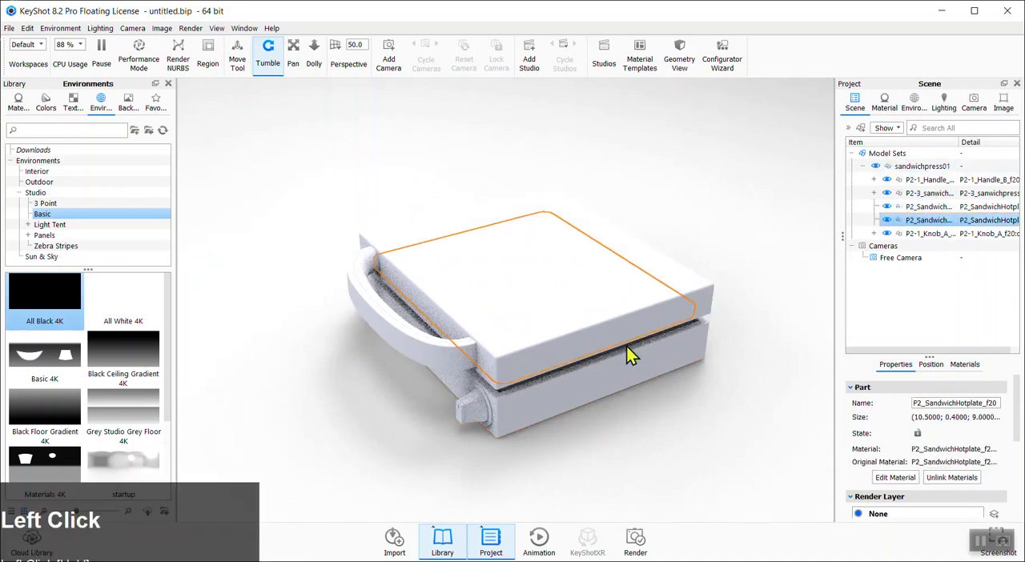
left_click_drag(628, 417, 702, 433)
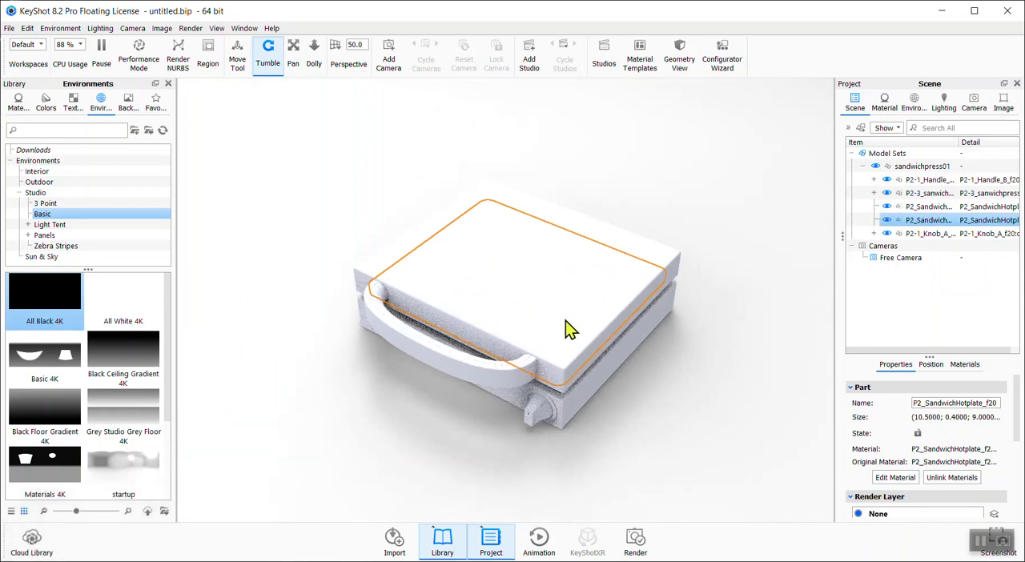
Apply the black Hard Rough plastic material from the library to the handle
left_click(884, 108)
left_click_drag(358, 407, 590, 391)
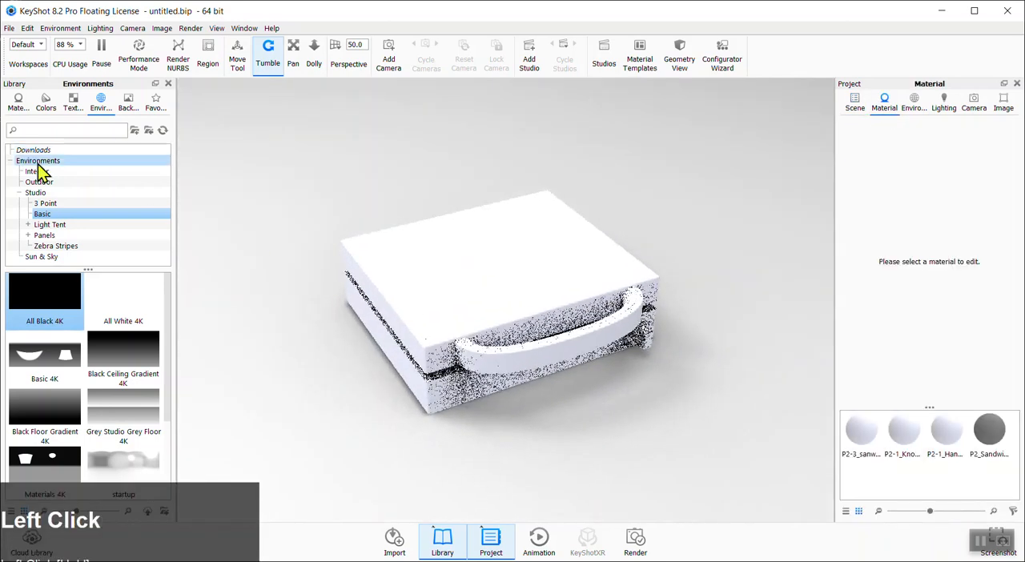
left_click(19, 104)
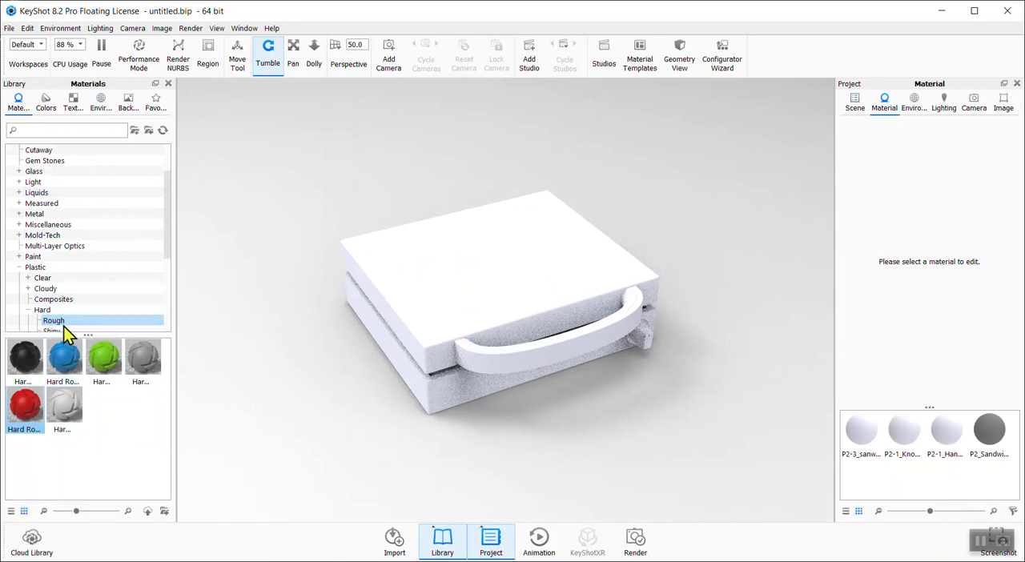
left_click_drag(25, 358, 624, 298)
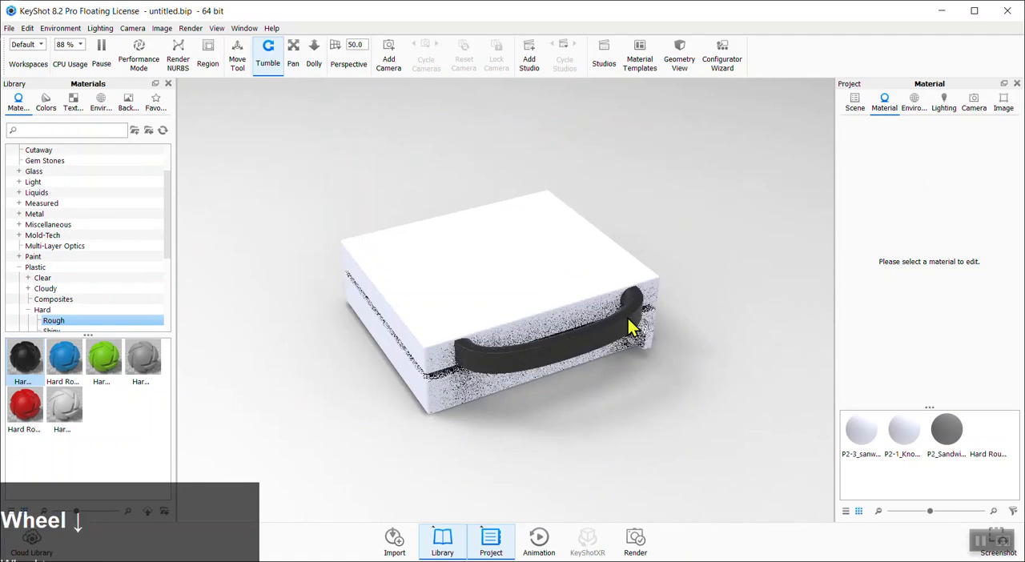
Expand the handle group in the scene tree and unlink the material on the handle
scroll(663, 389, "down", 5)
left_click_drag(679, 348, 685, 325)
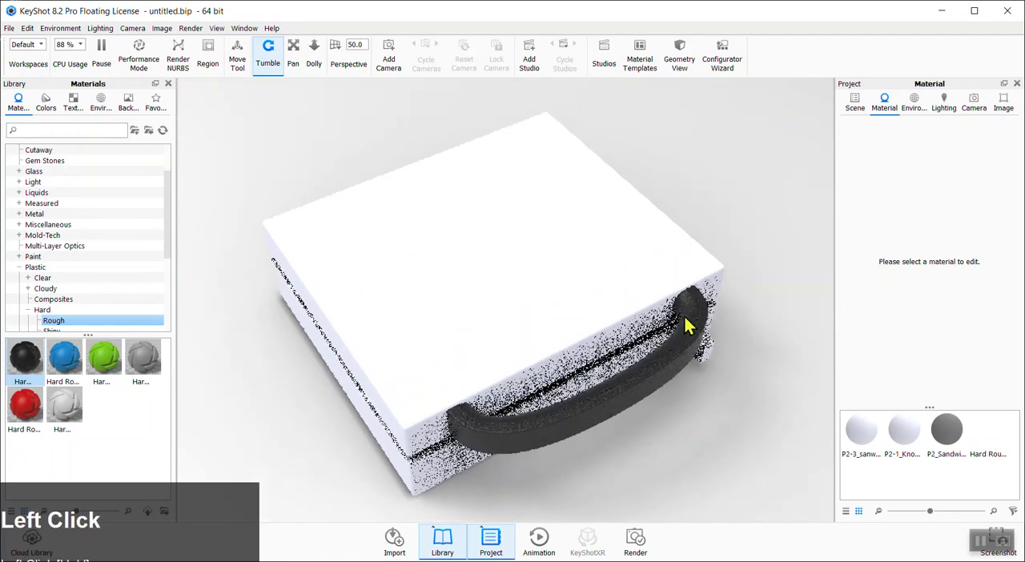
left_click_drag(694, 340, 716, 357)
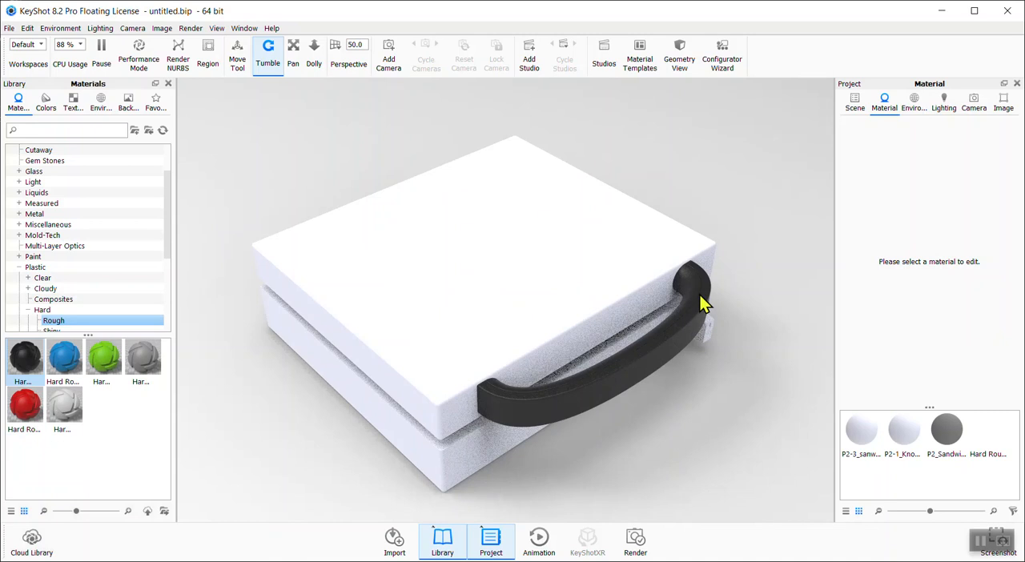
left_click(853, 105)
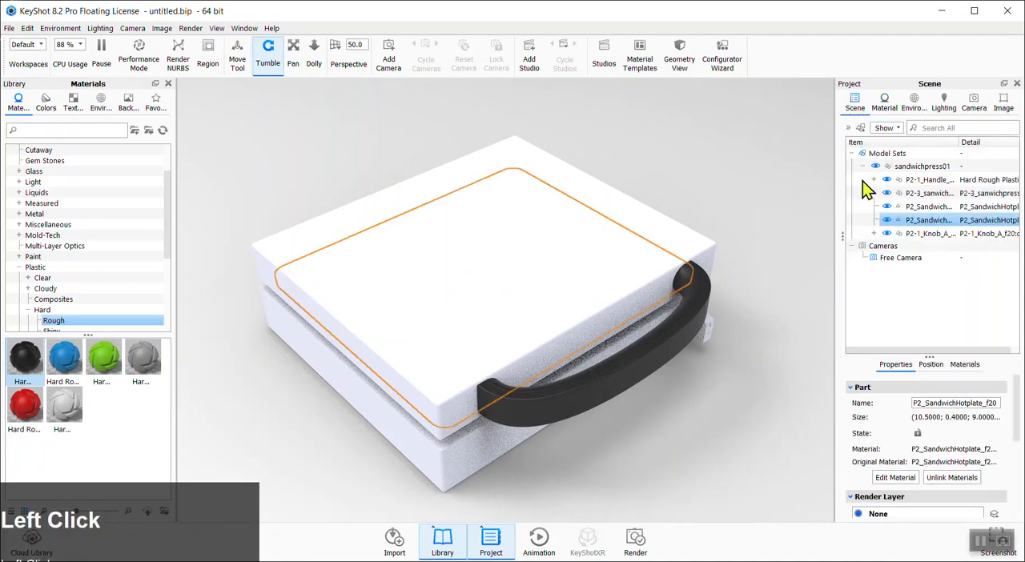
left_click(874, 180)
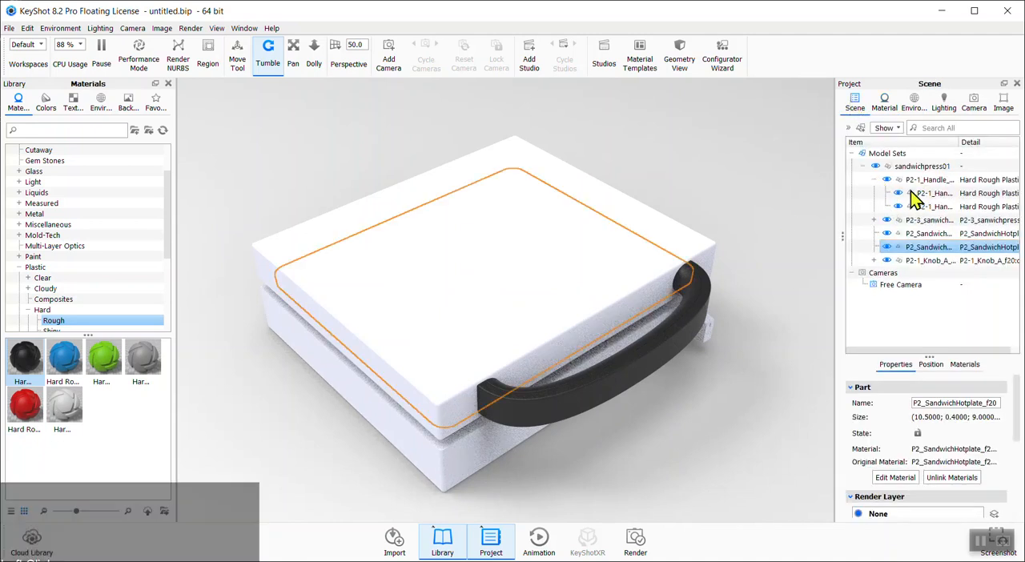
left_click(898, 196)
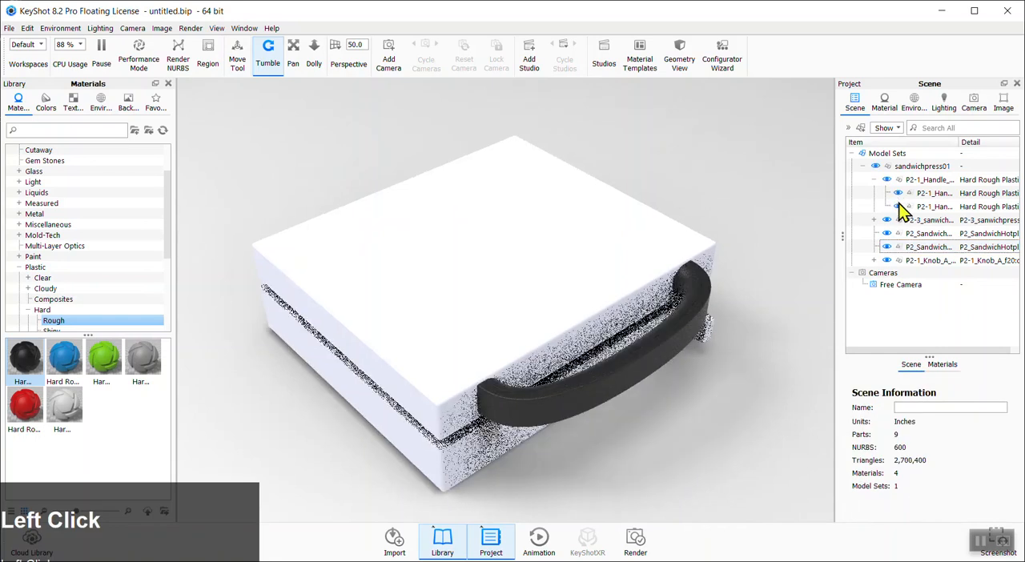
left_click(898, 206)
right_click(703, 314)
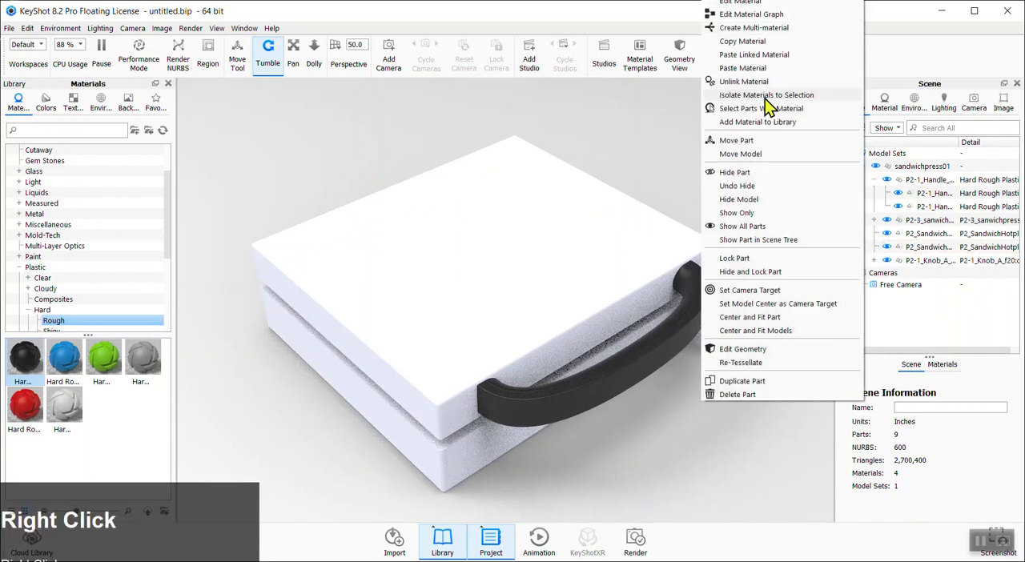
left_click(744, 83)
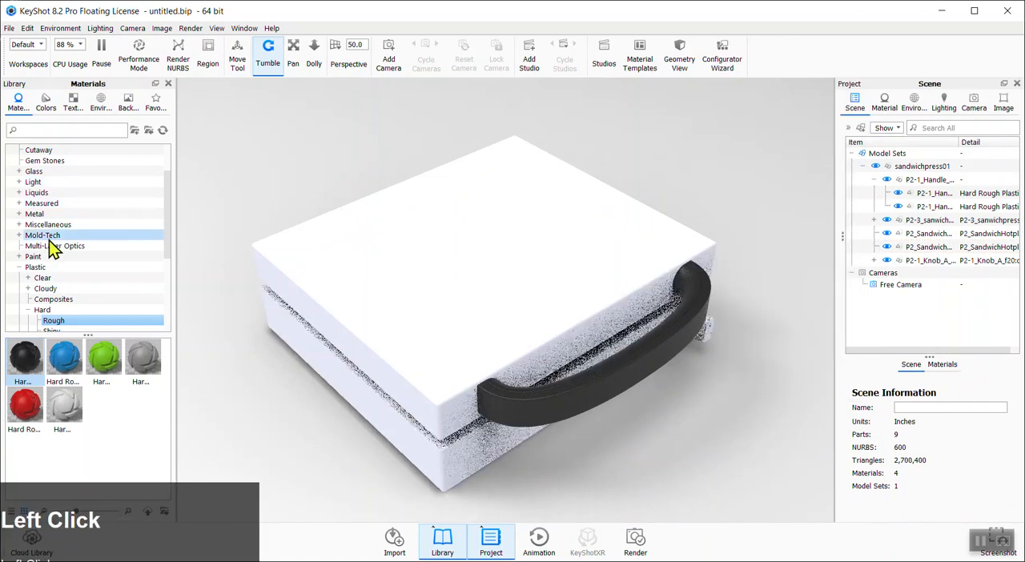
Apply an Aluminum Rough metal material to the handle's inner part
scroll(49, 240, "up", 2)
left_click(19, 267)
left_click(44, 278)
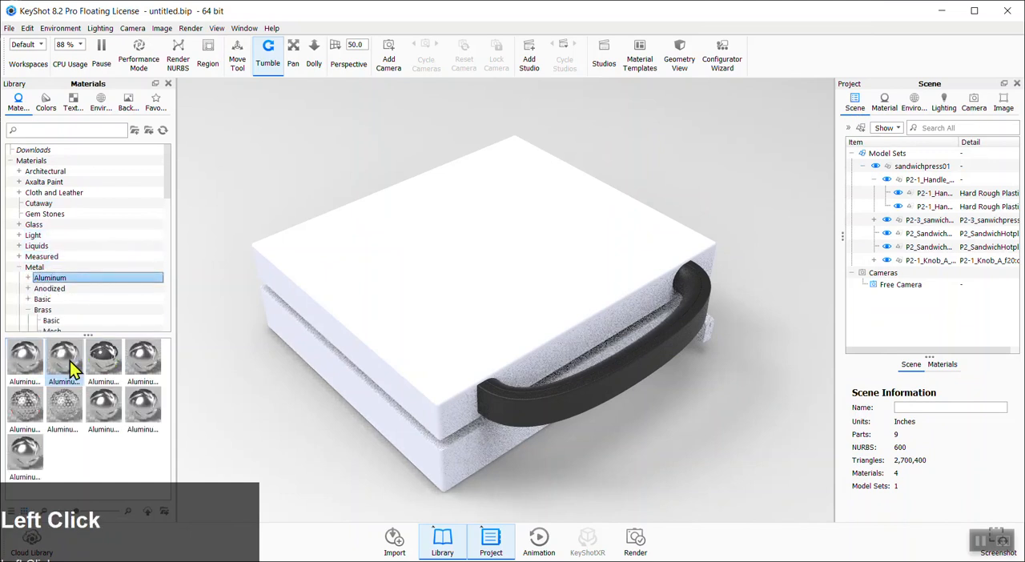
mouse_move(71, 370)
left_click_drag(71, 370, 530, 427)
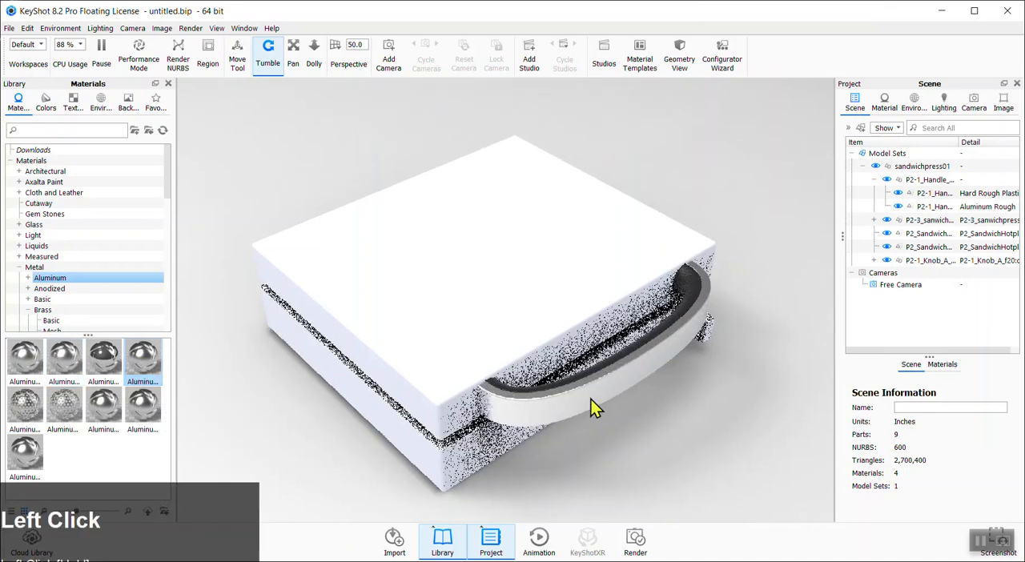
Orbit and zoom around the model to examine the handle's materials
left_click(663, 390)
scroll(653, 388, "down", 3)
left_click_drag(651, 390, 41, 280)
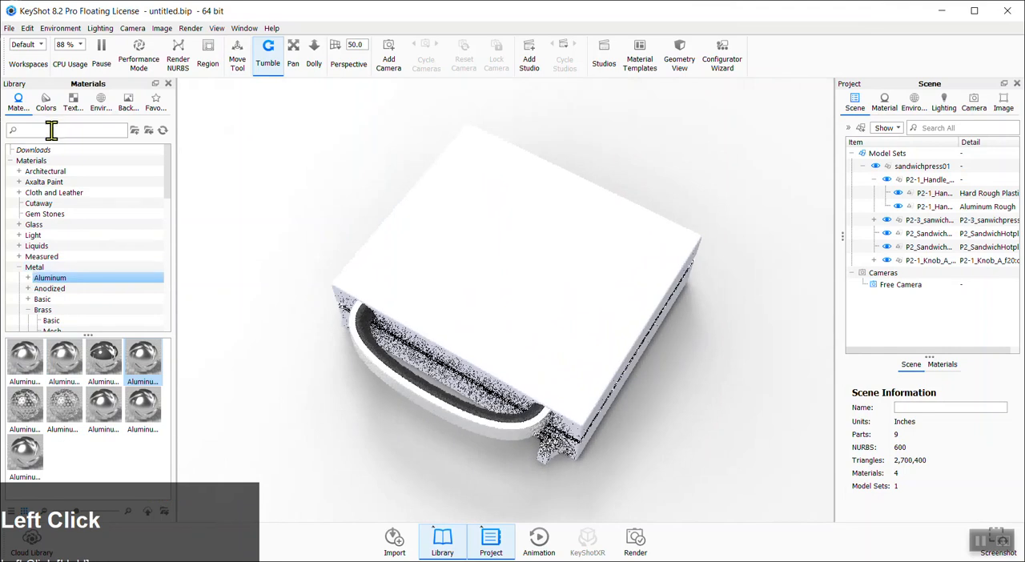
scroll(483, 430, "up", 2)
left_click_drag(568, 436, 572, 336)
scroll(569, 331, "down", 2)
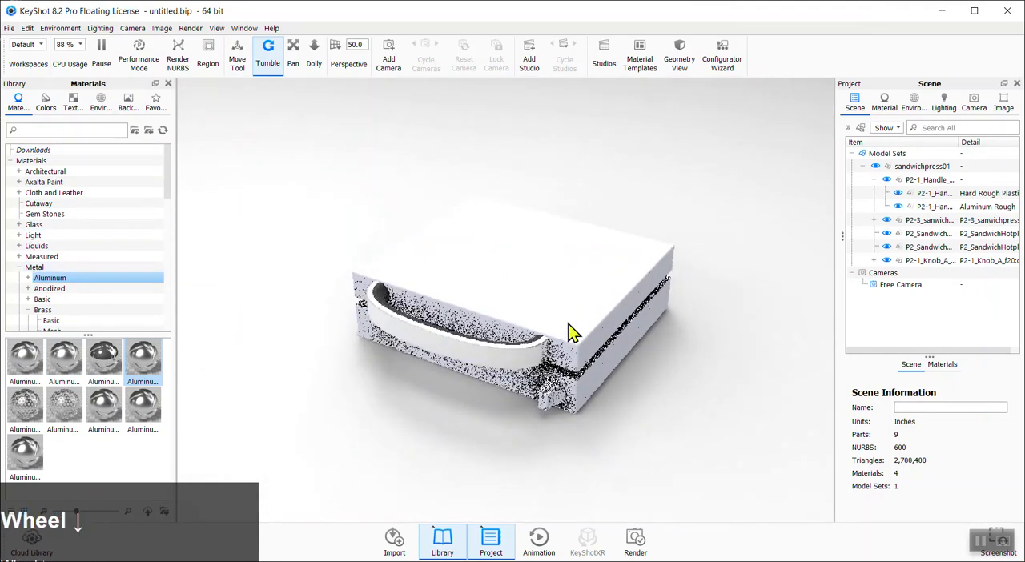
scroll(570, 333, "down", 1)
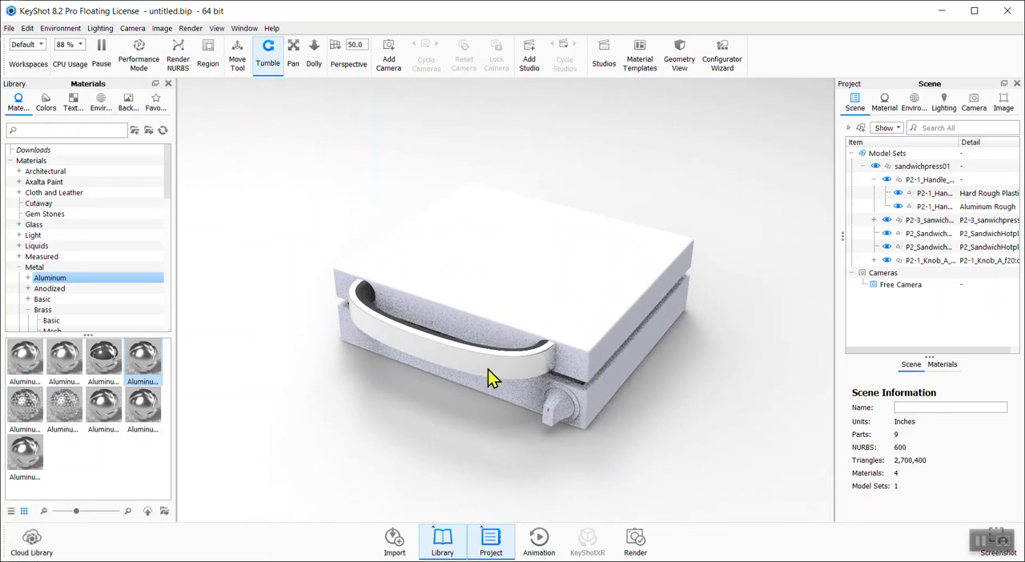
left_click(489, 366, "shift")
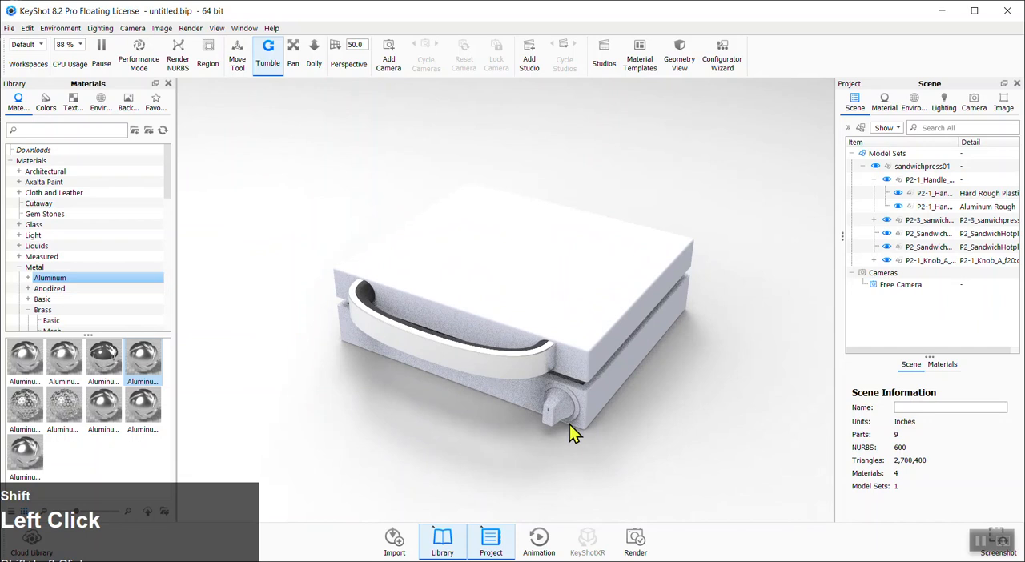
Copy the handle's black plastic material and paste it onto the knob
right_click(550, 419, "shift")
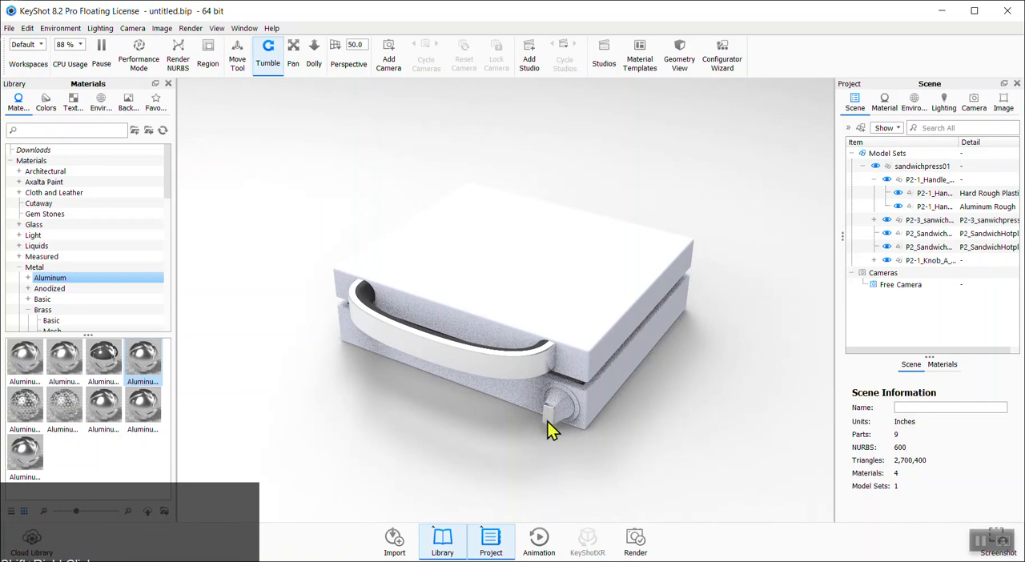
right_click(576, 403, "shift")
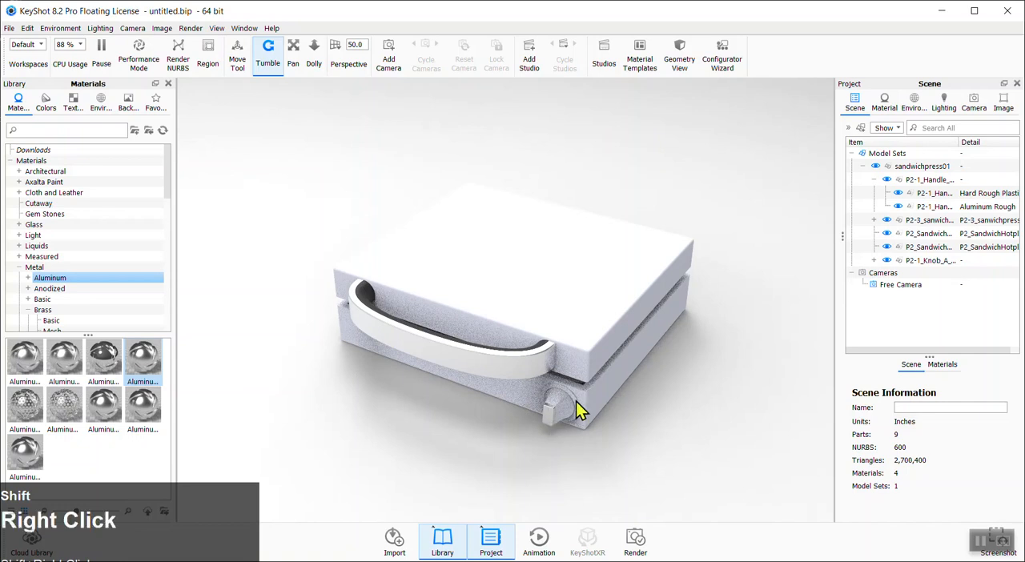
left_click(364, 300, "shift")
right_click(566, 409, "shift")
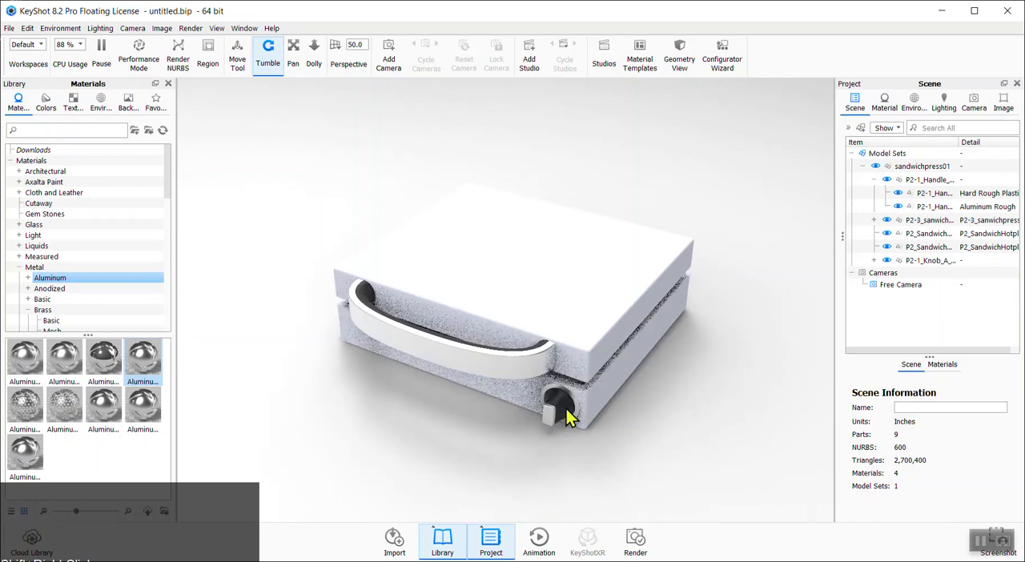
Apply the green Hard Rough plastic material from the library to the handle grip and knob
left_click(20, 267)
scroll(92, 272, "down", 2)
scroll(83, 281, "down", 2)
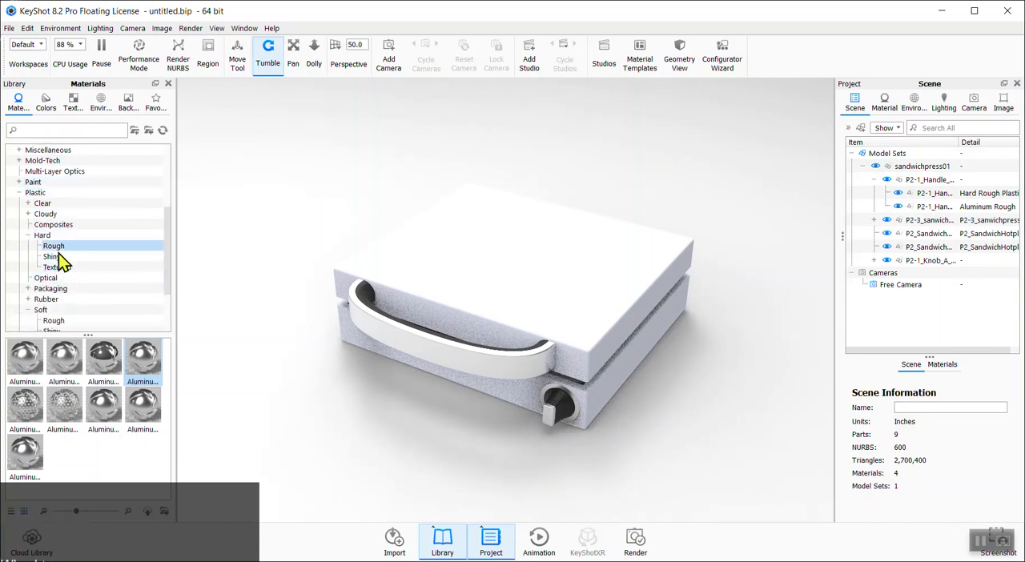
left_click(55, 246)
left_click_drag(104, 358, 369, 302)
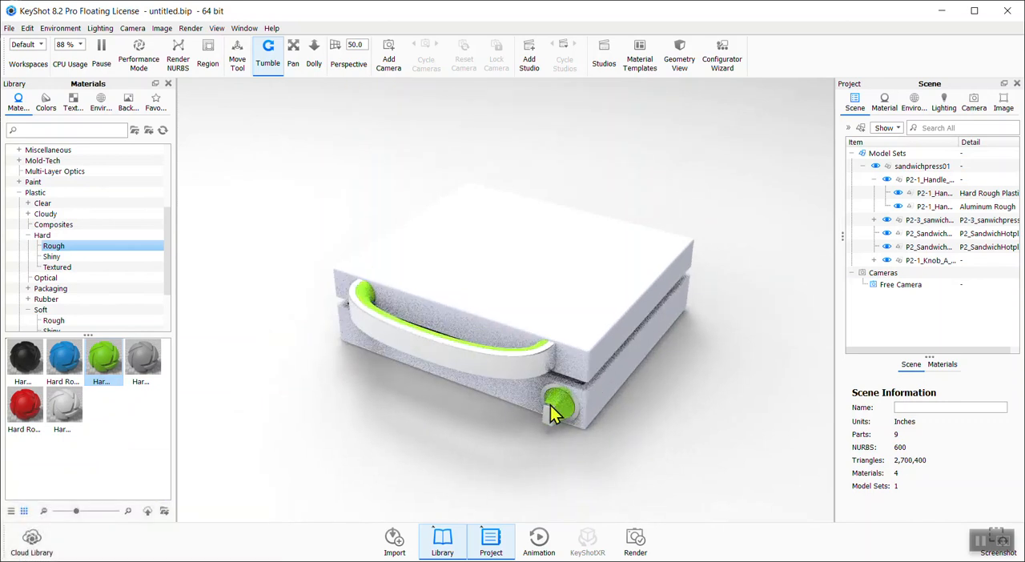
Browse the Hard Shiny and Hard Rough plastic materials and select the knob's material
right_click(584, 423)
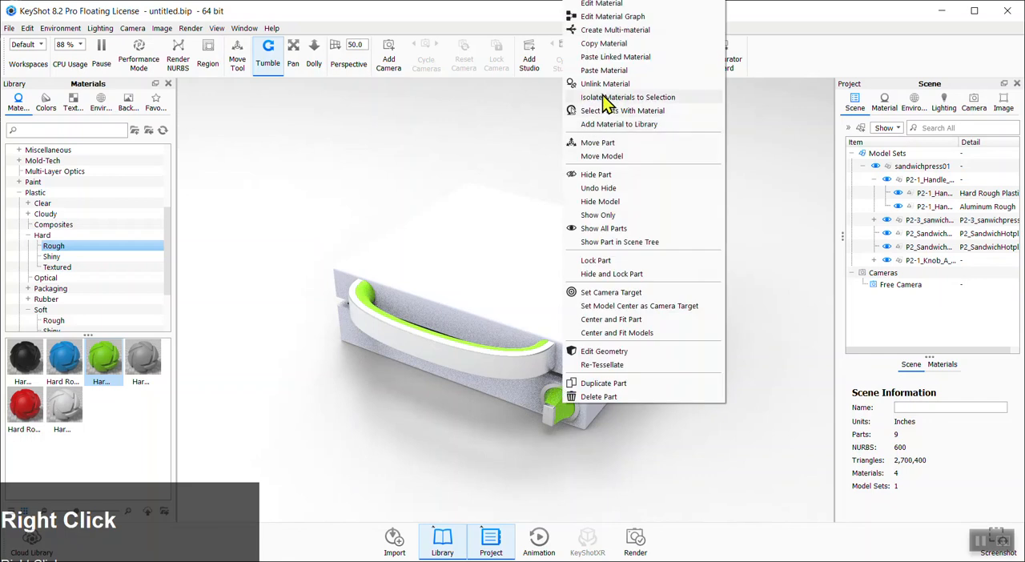
left_click(651, 457)
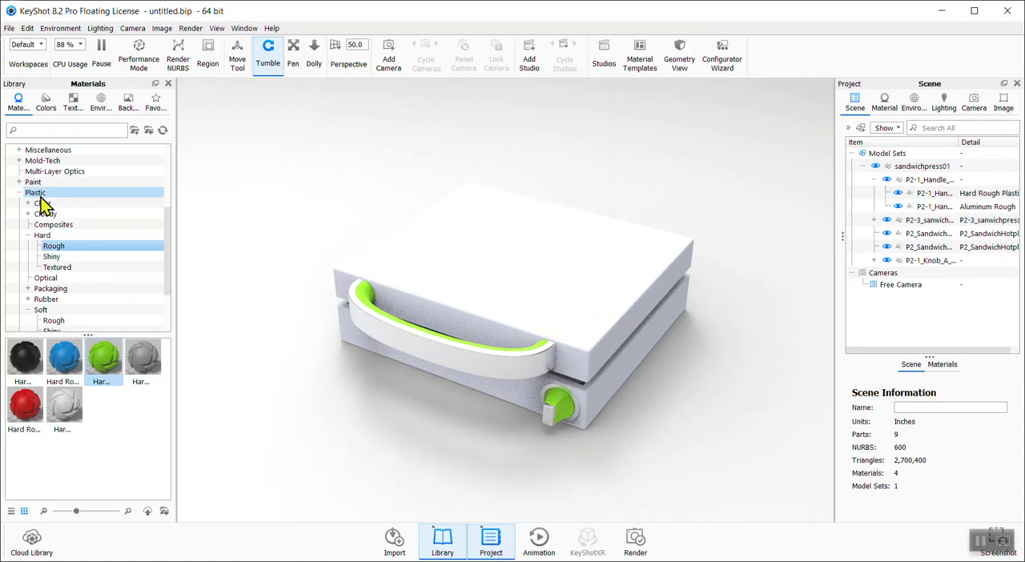
left_click(64, 258)
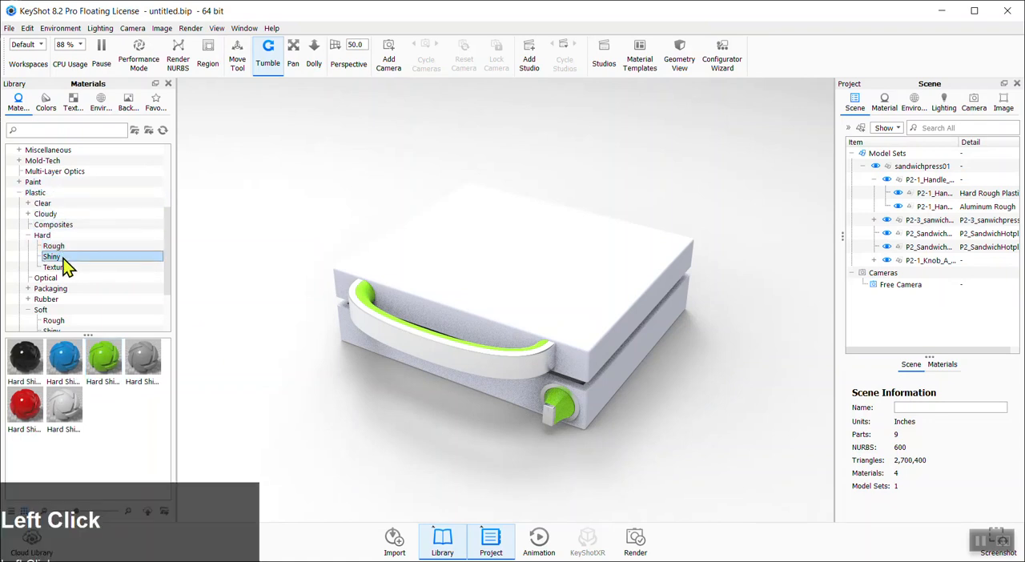
left_click(61, 250)
left_click(55, 259)
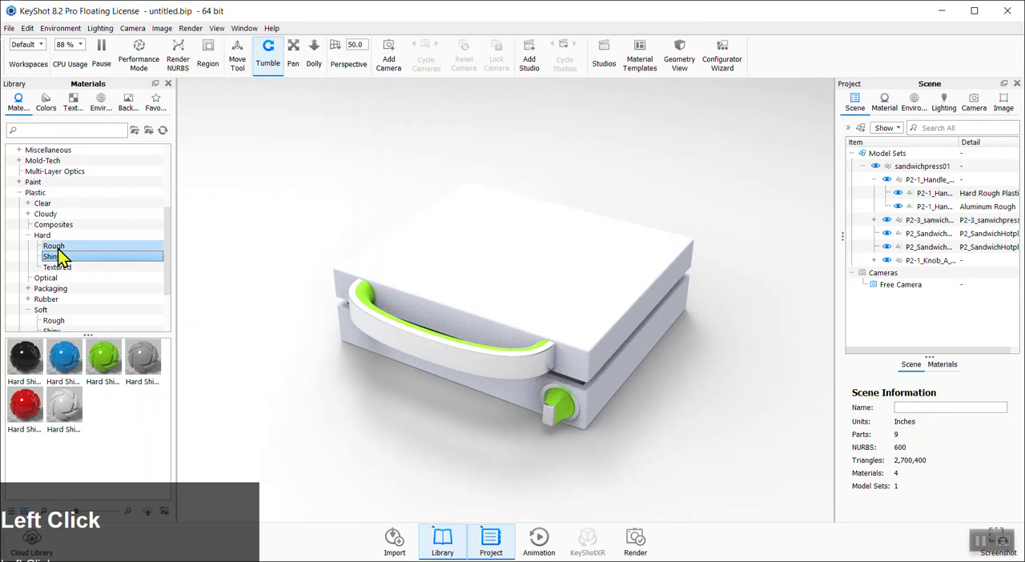
left_click(58, 248)
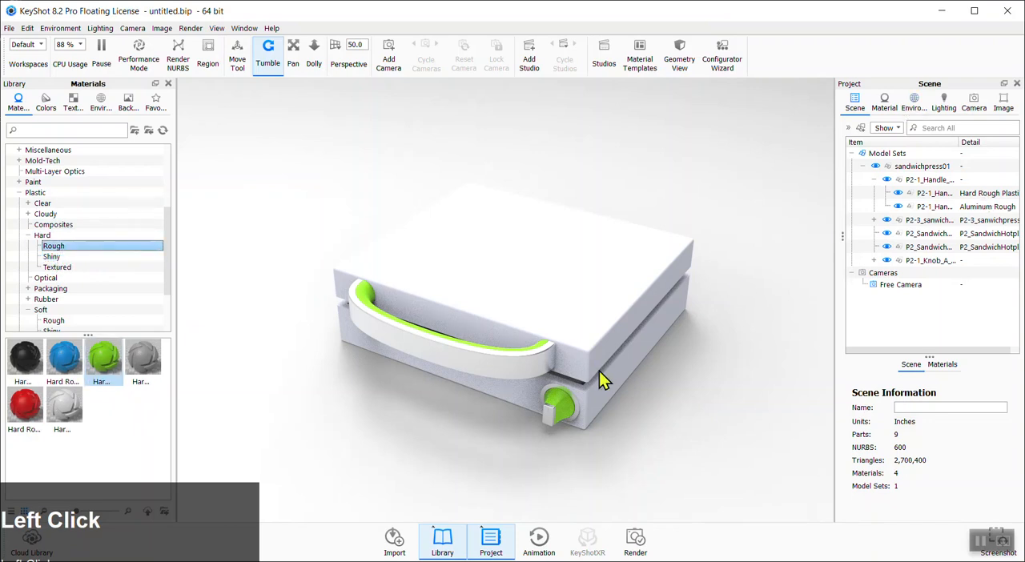
left_click(559, 420)
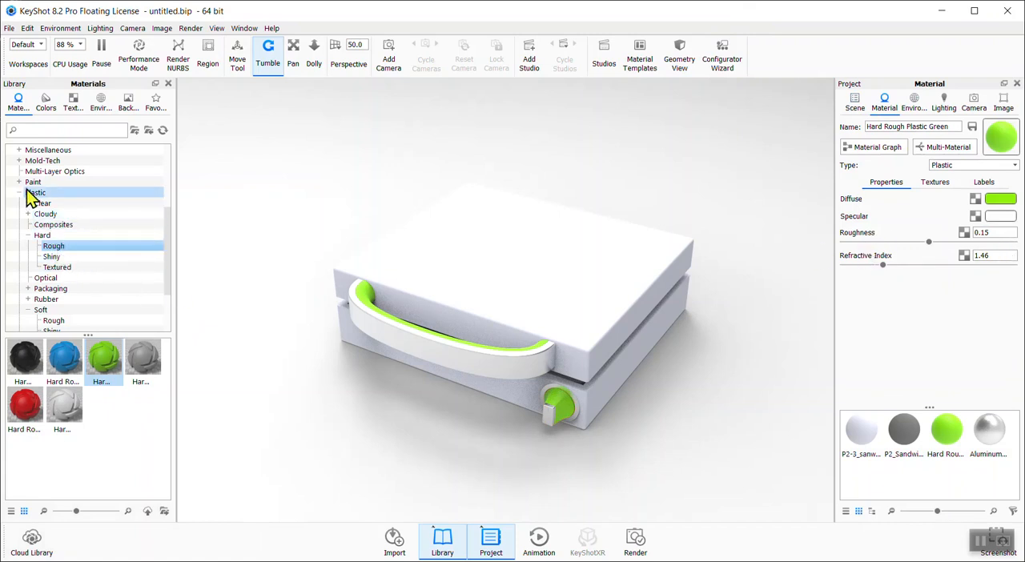
Open the Axalta Paint library and apply the Amazing Grape paint to the press body
left_click_drag(165, 253, 40, 224)
left_click(37, 216)
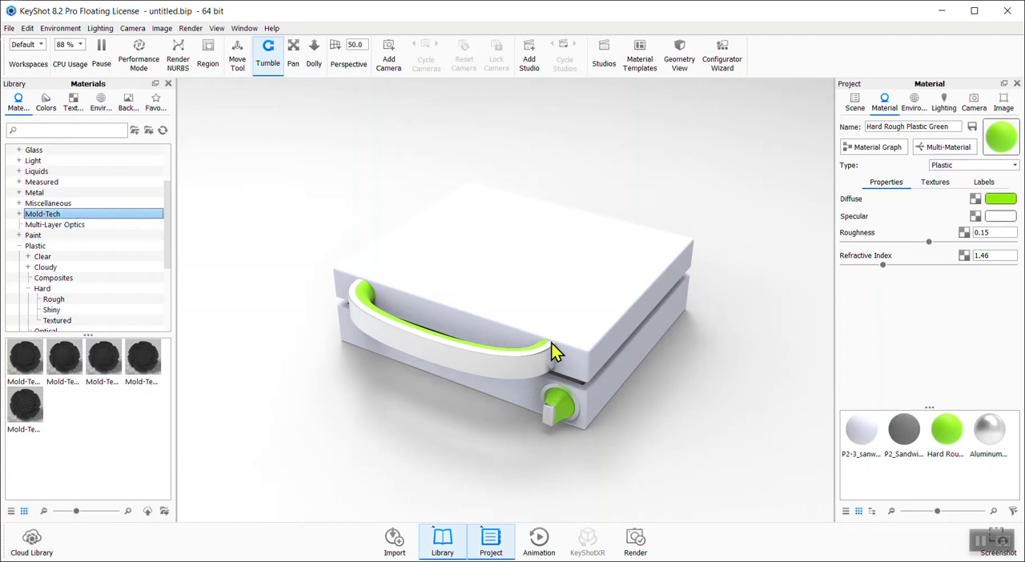
left_click(167, 218)
left_click_drag(168, 217, 95, 181)
left_click(40, 183)
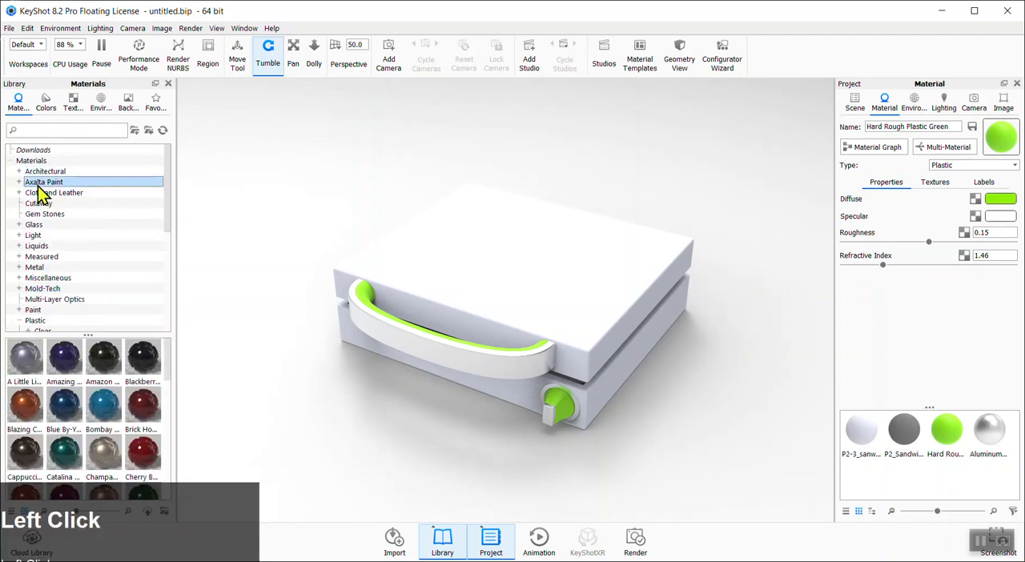
left_click(19, 183)
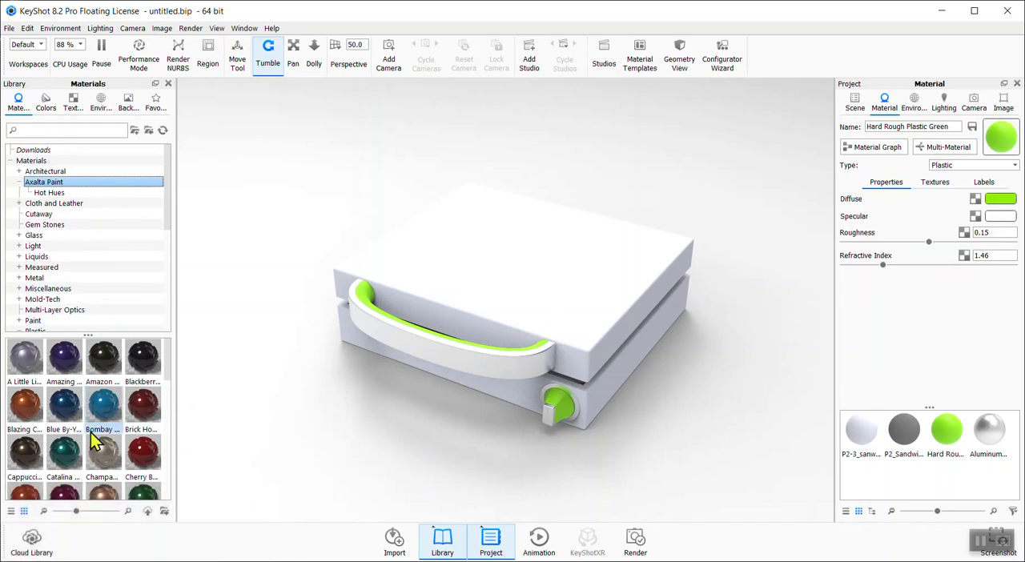
mouse_move(67, 364)
left_mouse_down()
mouse_move(497, 228)
mouse_move(498, 292)
left_mouse_up()
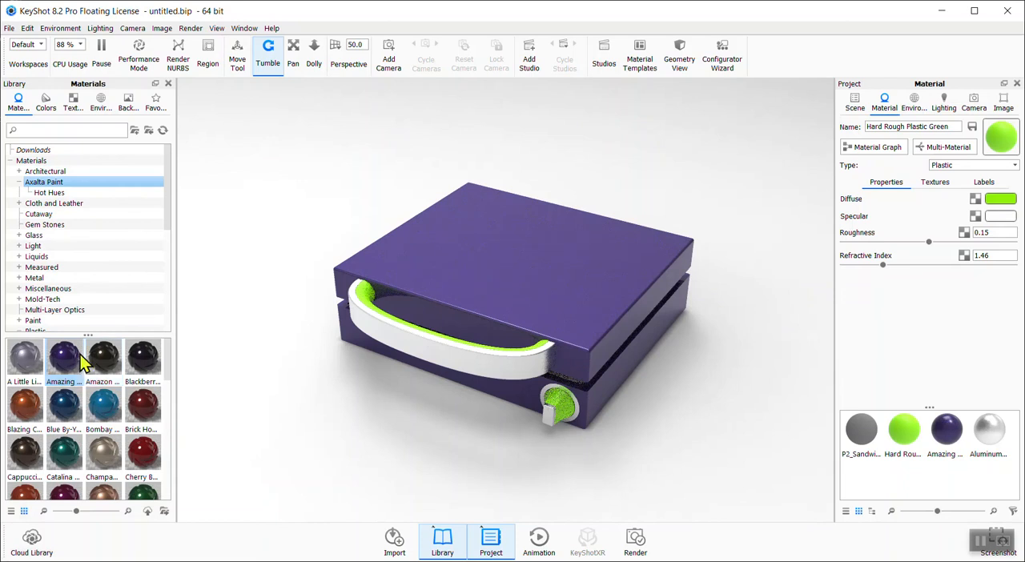
Apply the Catalina Axalta paint to the press body instead
left_click(530, 303)
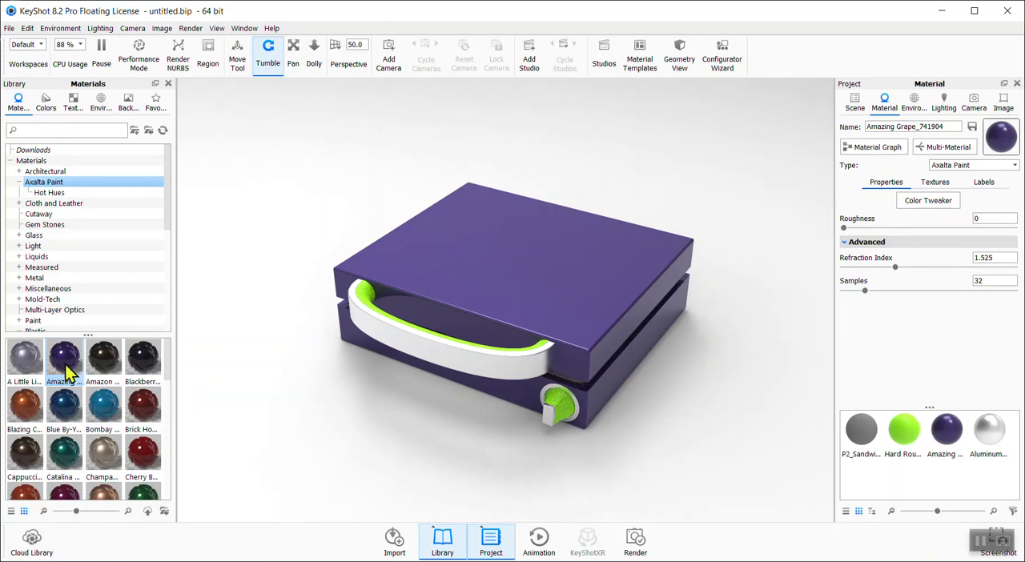
left_click_drag(67, 453, 514, 237)
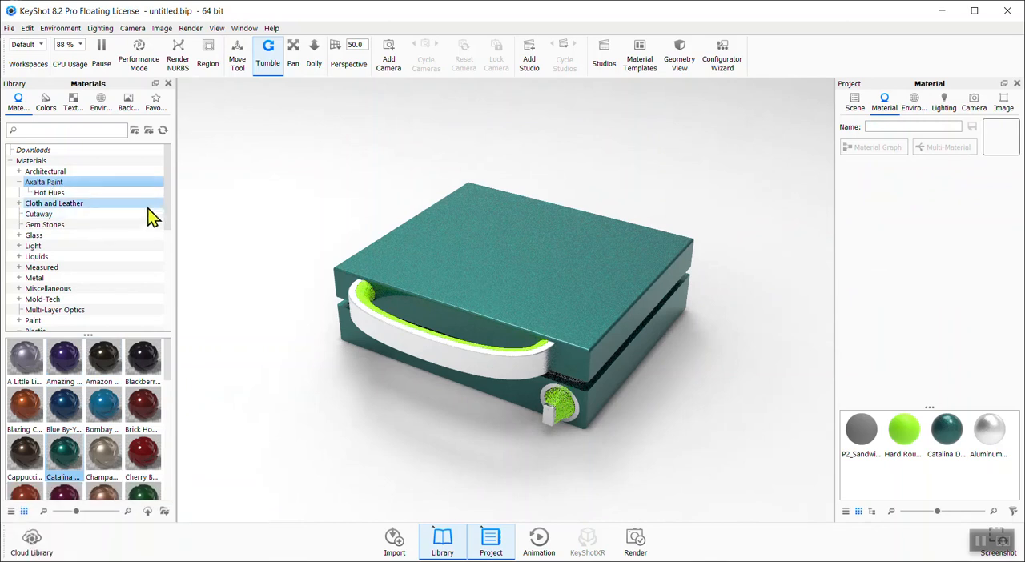
Change the green handle plastic's diffuse colour to #30473C and its roughness to 0.155
left_click(359, 303)
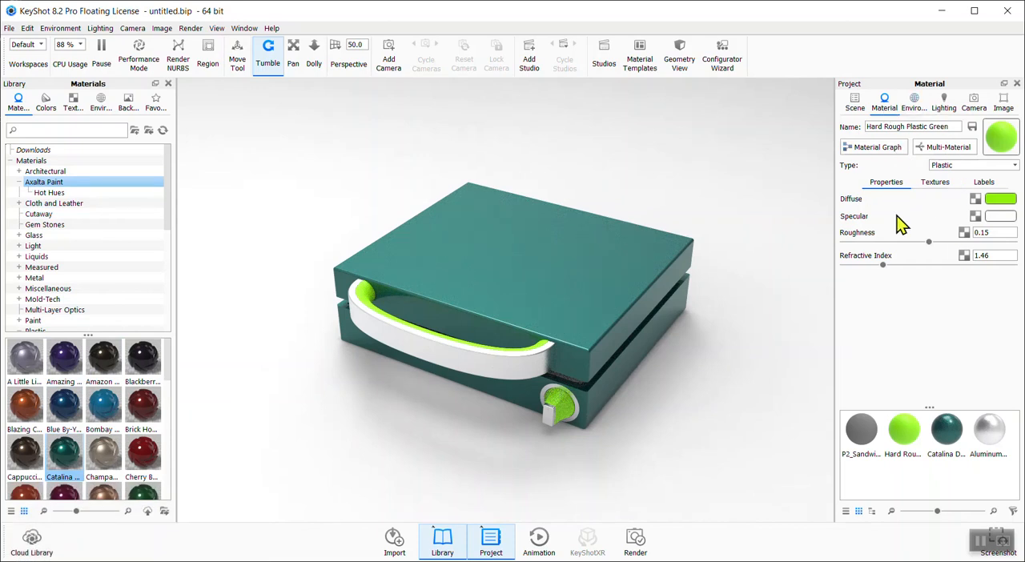
left_click(1010, 200)
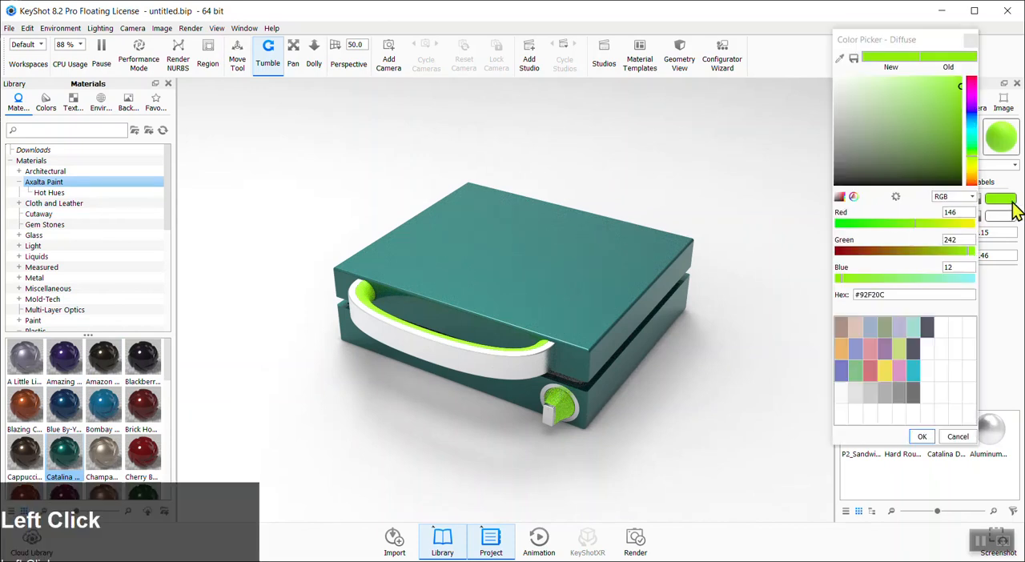
left_click_drag(950, 178, 936, 176)
left_click(911, 174)
left_click_drag(972, 156, 960, 139)
left_click_drag(905, 190, 895, 203)
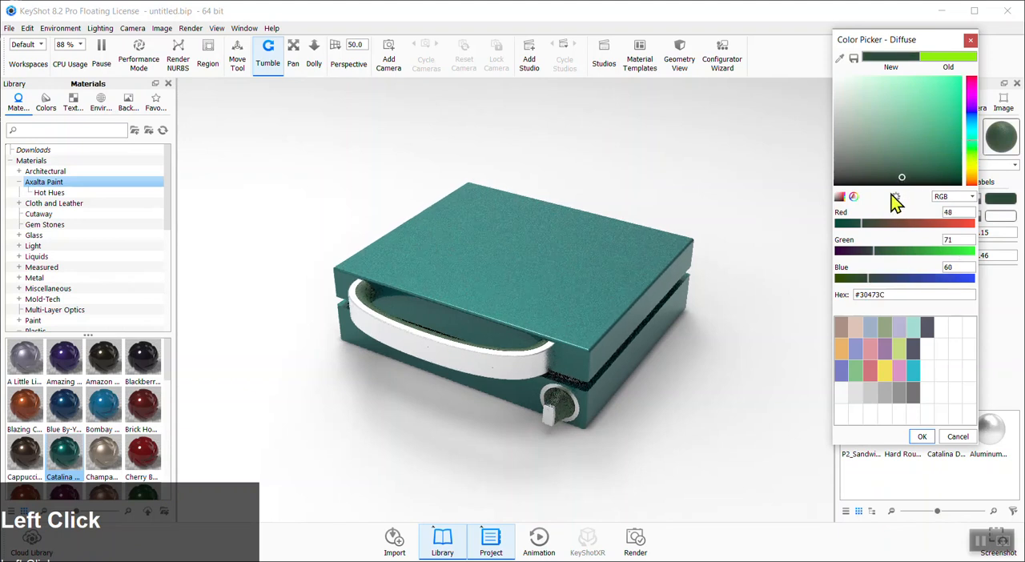
left_click(923, 438)
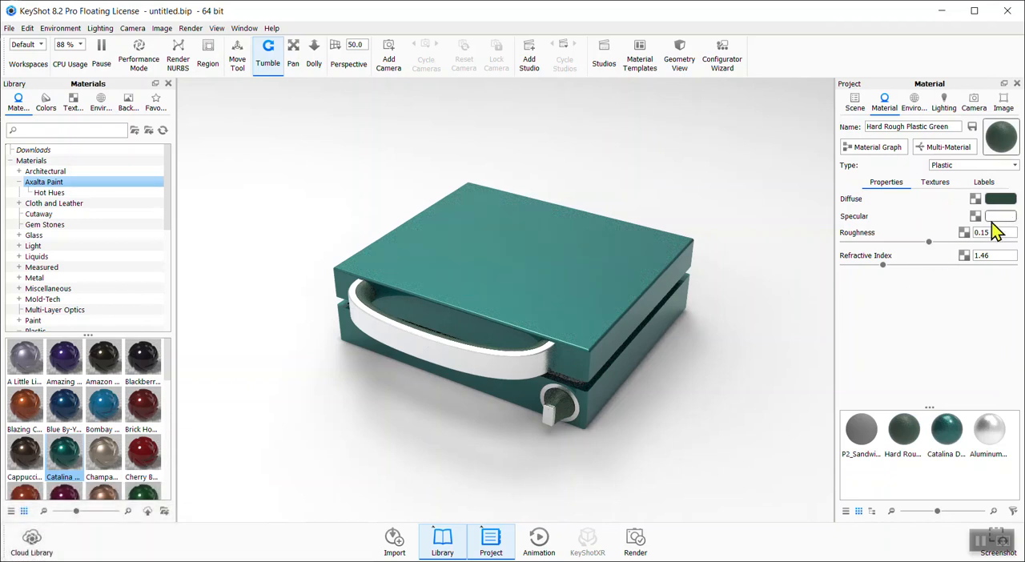
mouse_move(928, 242)
left_mouse_down()
mouse_move(825, 268)
mouse_move(876, 256)
mouse_move(841, 253)
mouse_move(938, 250)
left_mouse_up()
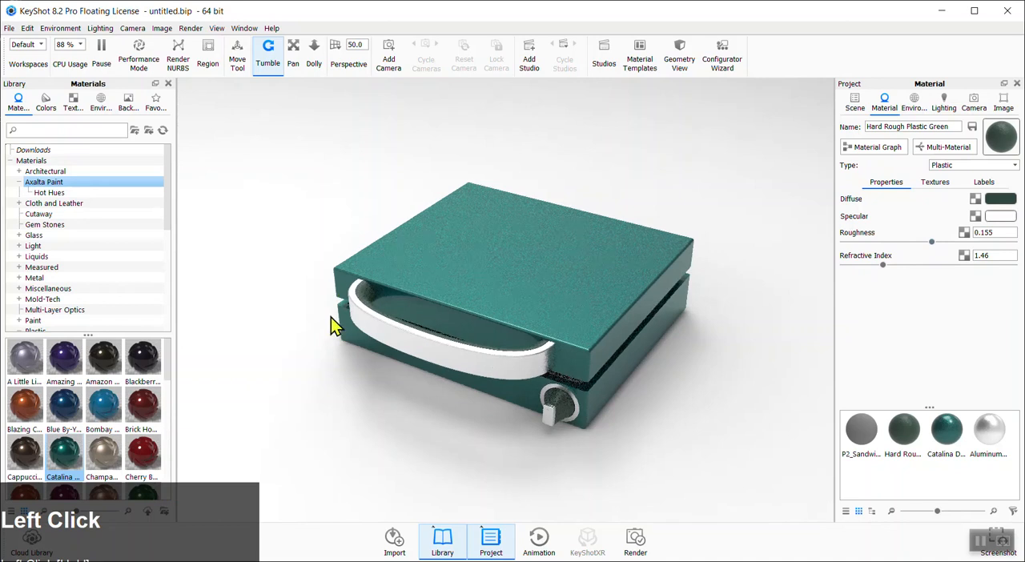
Review the handle plastic's Textures and Labels settings
left_click_drag(167, 227, 149, 331)
left_click(57, 246)
scroll(56, 264, "up", 3)
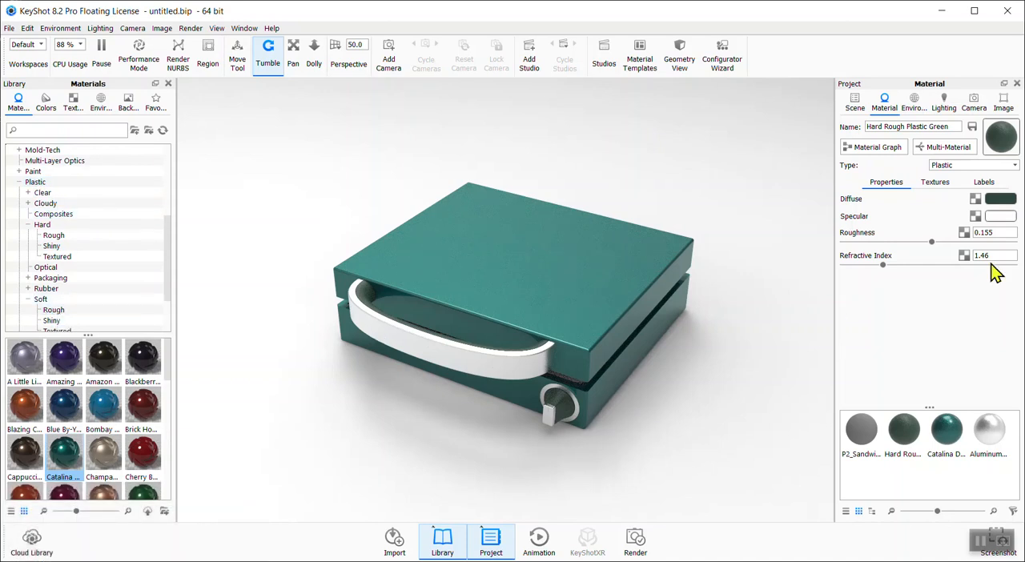
left_click(935, 181)
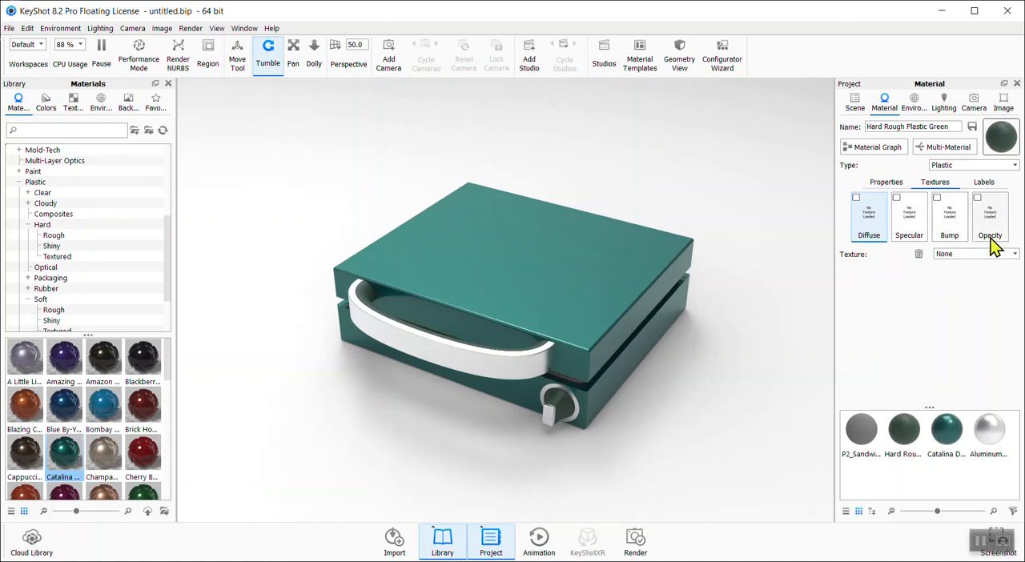
left_click(988, 186)
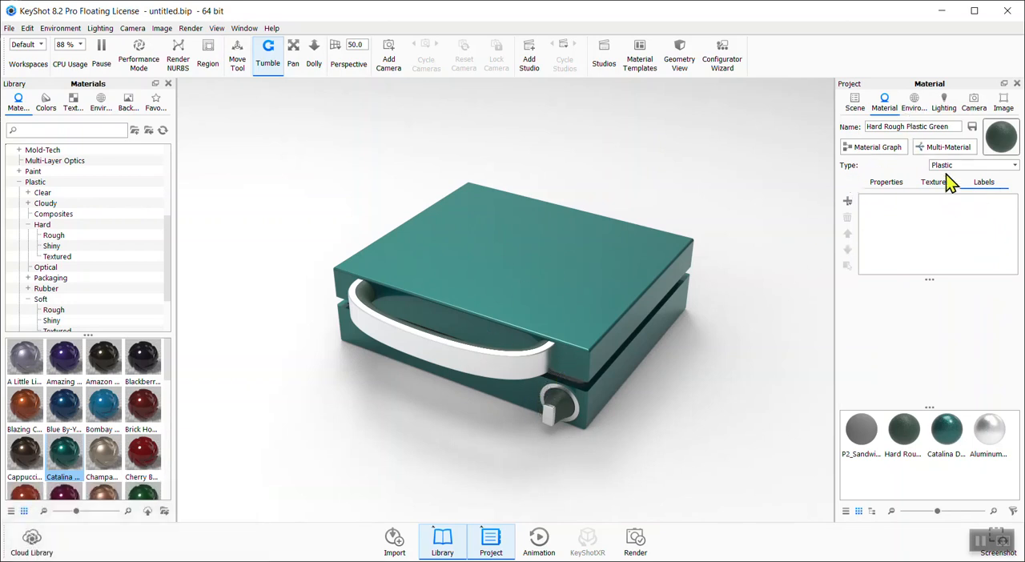
left_click(899, 187)
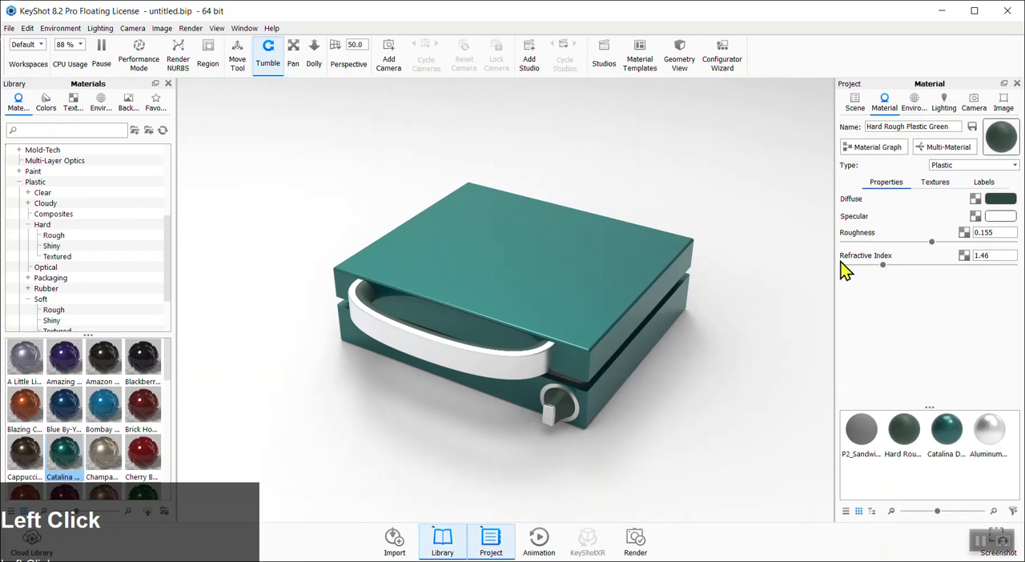
Apply the 2 Panels Tilted 4K studio environment to the scene
left_click(912, 102)
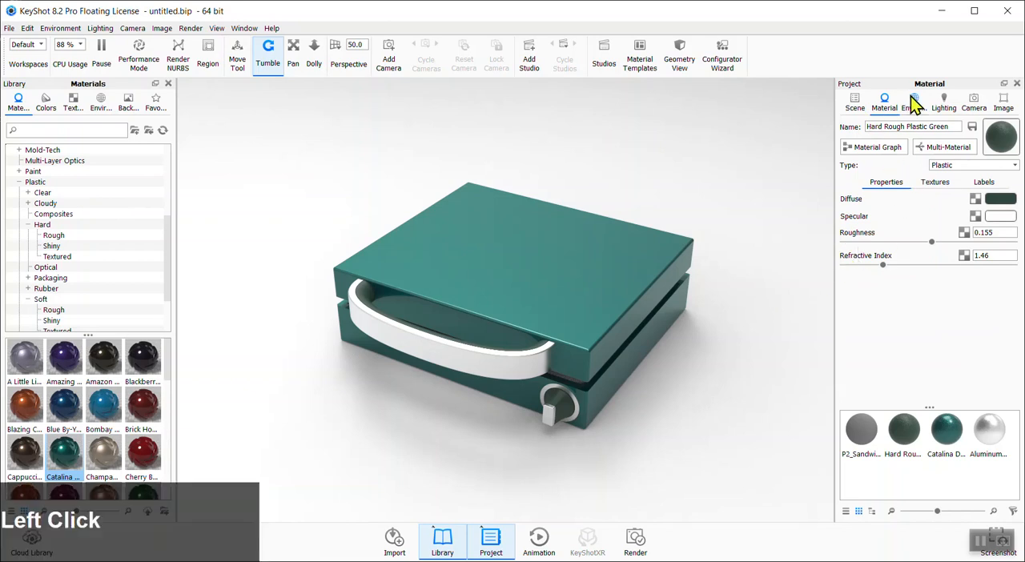
left_click(71, 104)
left_click(100, 102)
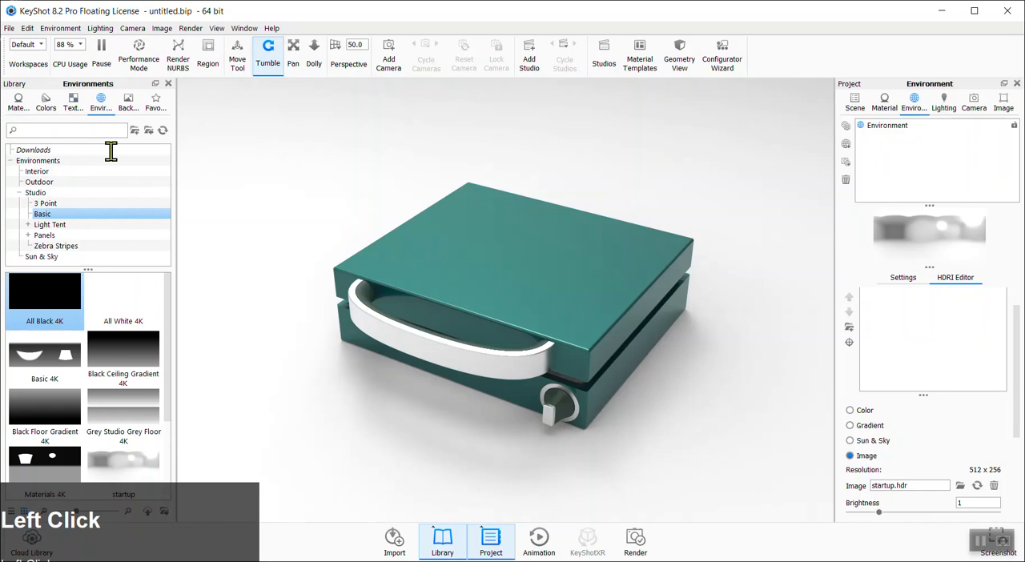
left_click_drag(168, 310, 134, 381)
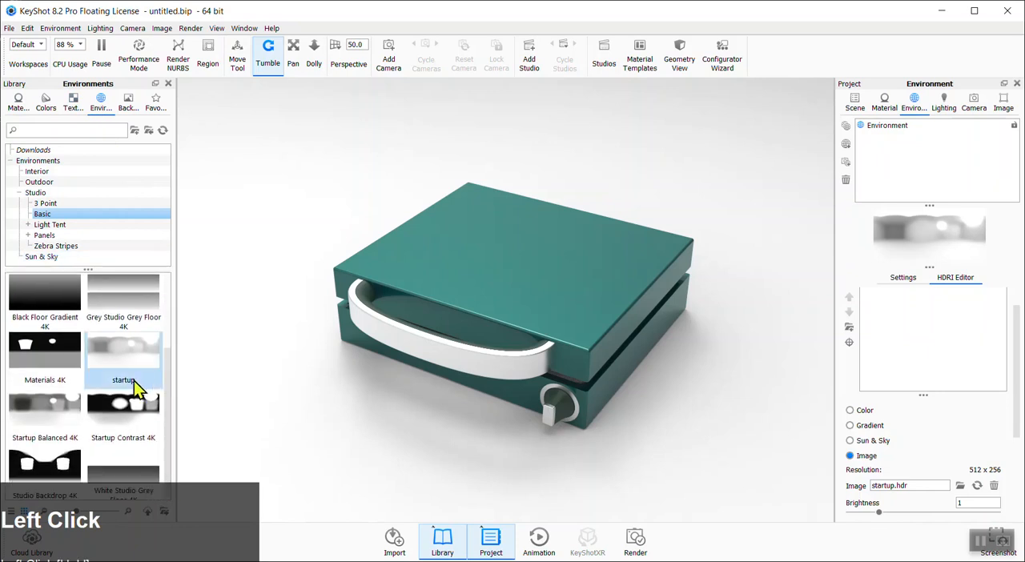
mouse_move(134, 370)
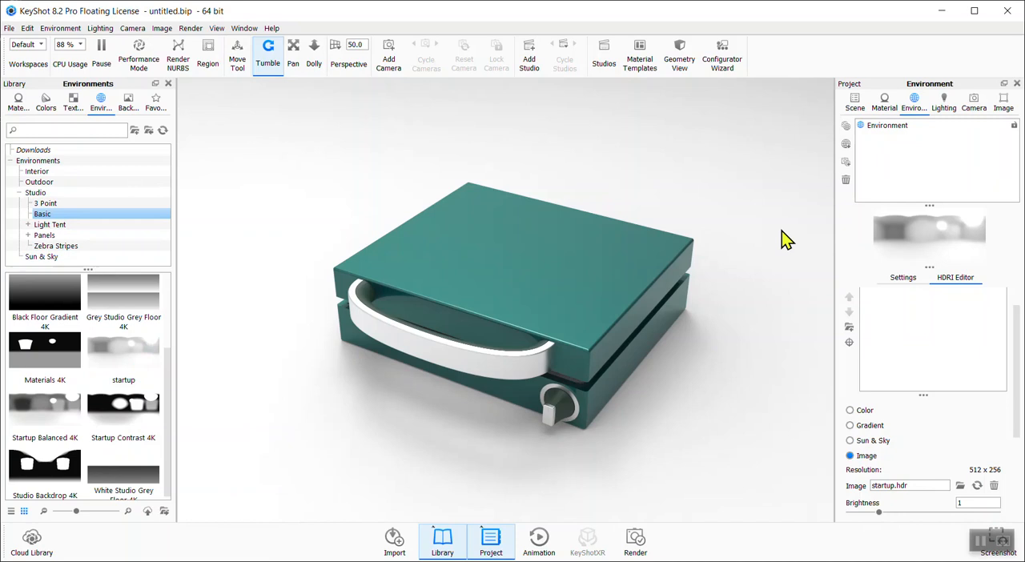
left_click_drag(169, 368, 170, 285)
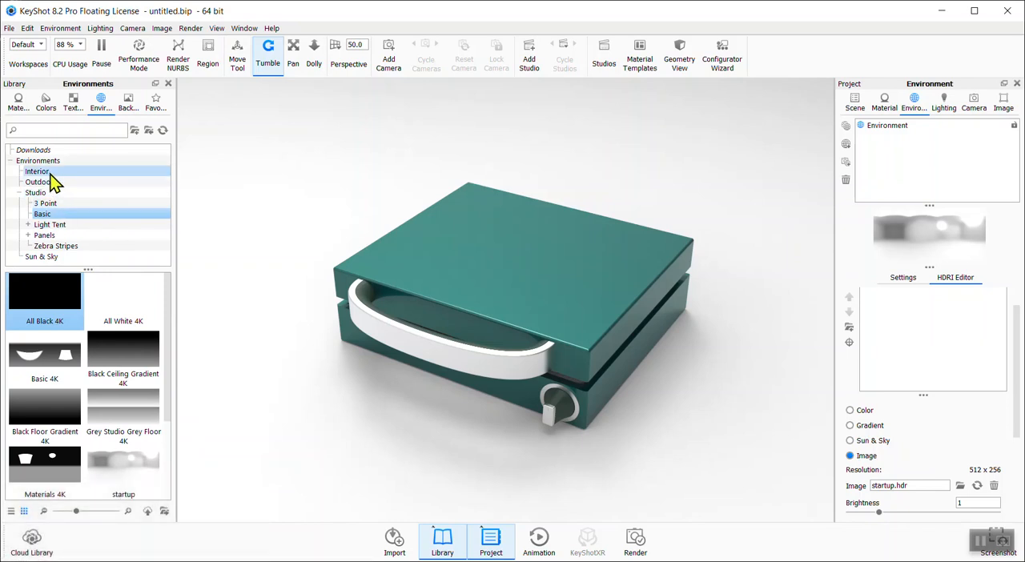
left_click(45, 235)
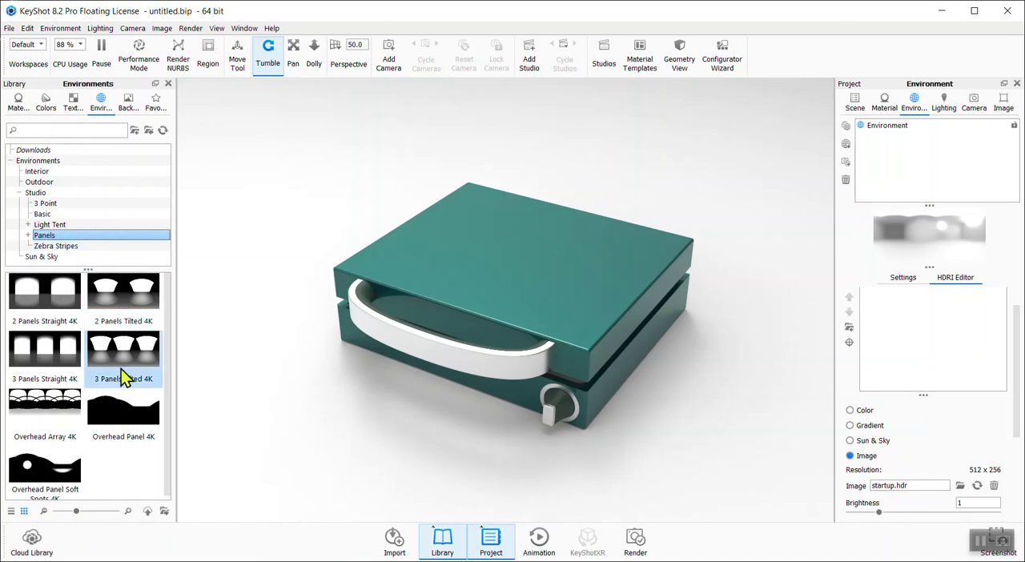
double_click(124, 303)
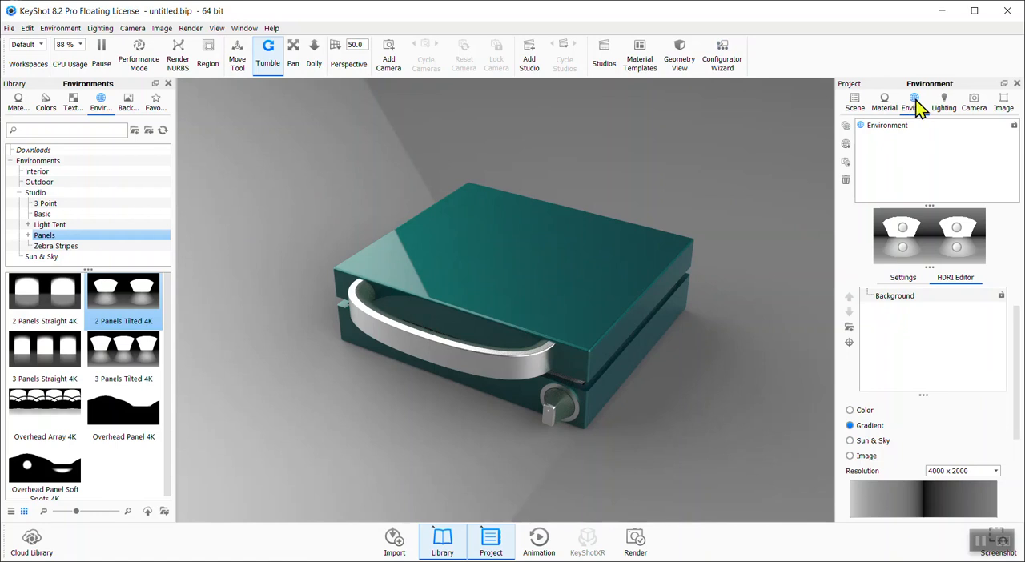
Set the environment background to a solid colour
left_click(904, 277)
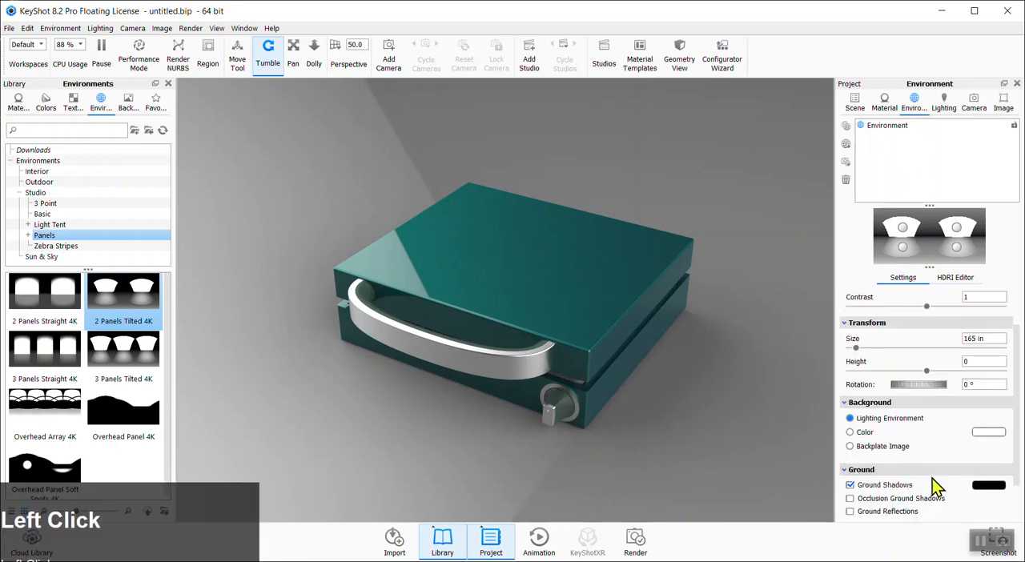
left_click(851, 432)
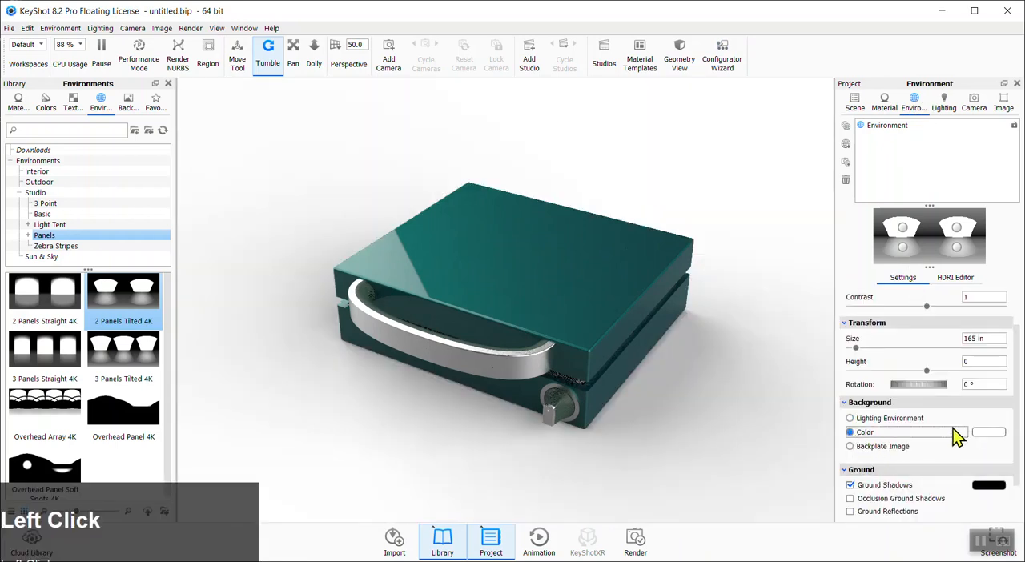
Set the solid background colour to #84BAA2
left_click(989, 432)
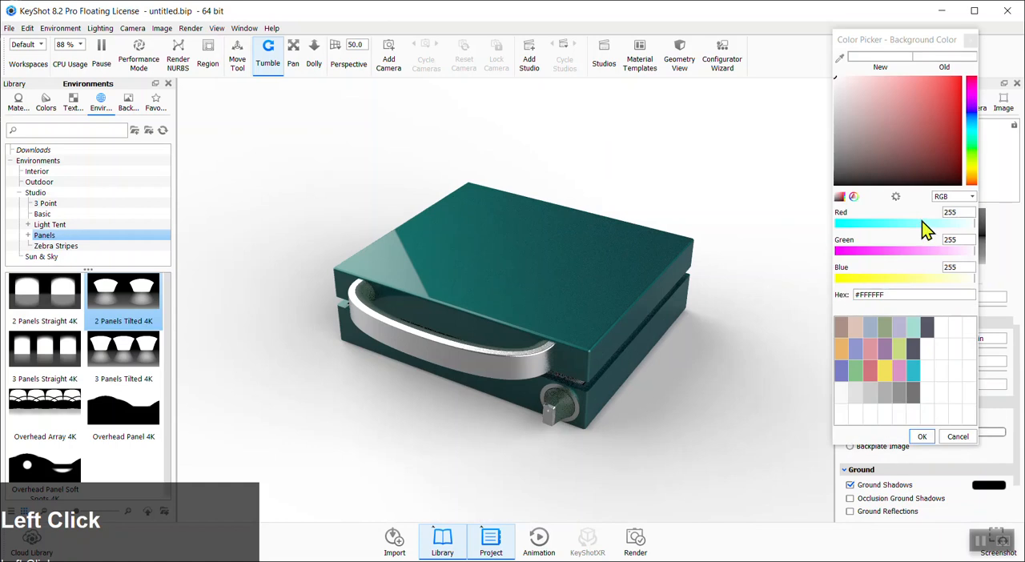
left_click(970, 138)
mouse_move(943, 111)
left_mouse_down()
mouse_move(965, 102)
mouse_move(964, 132)
left_mouse_up()
left_click(895, 127)
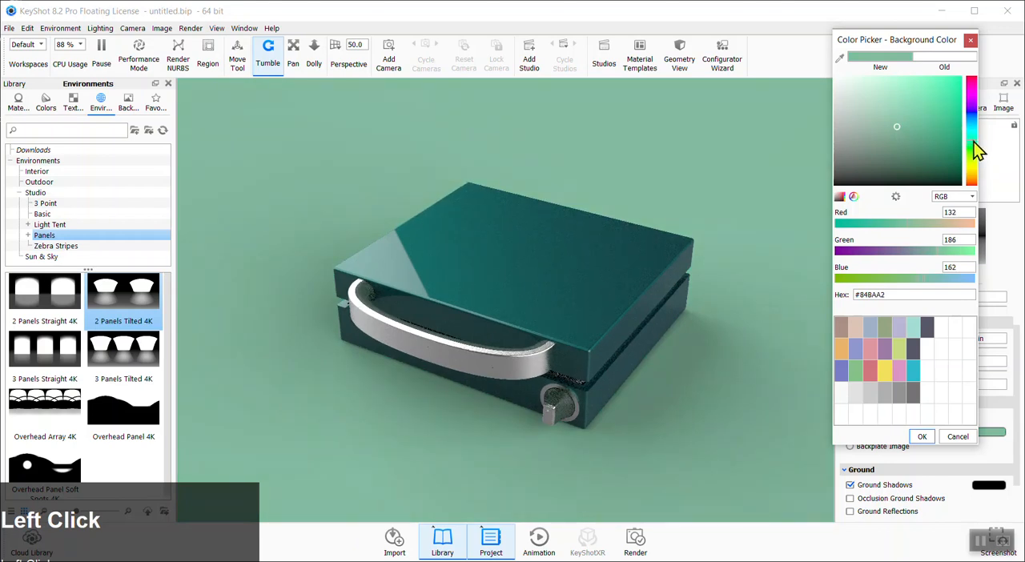
left_click(923, 437)
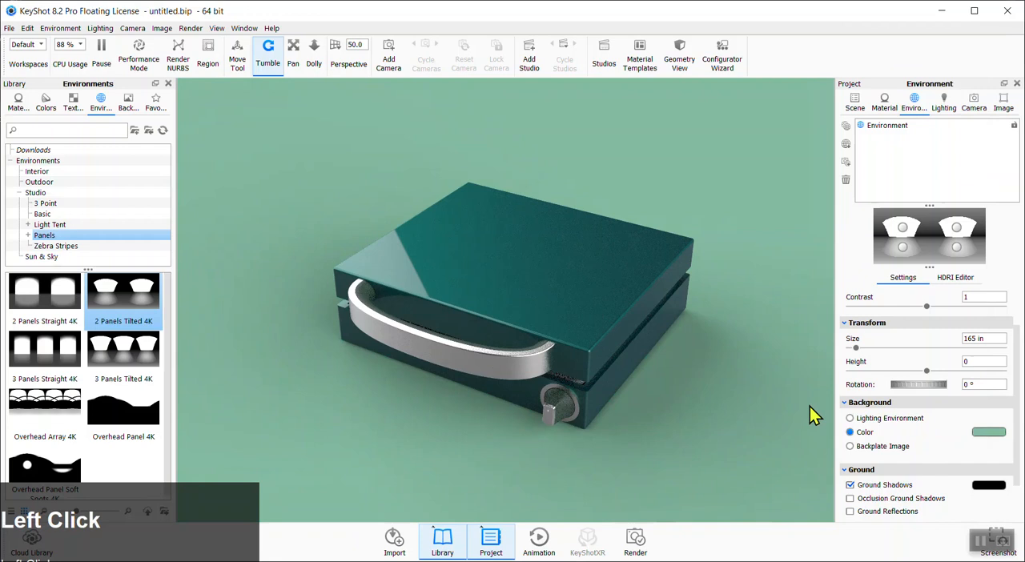
Change the solid background colour to white
left_click(985, 440)
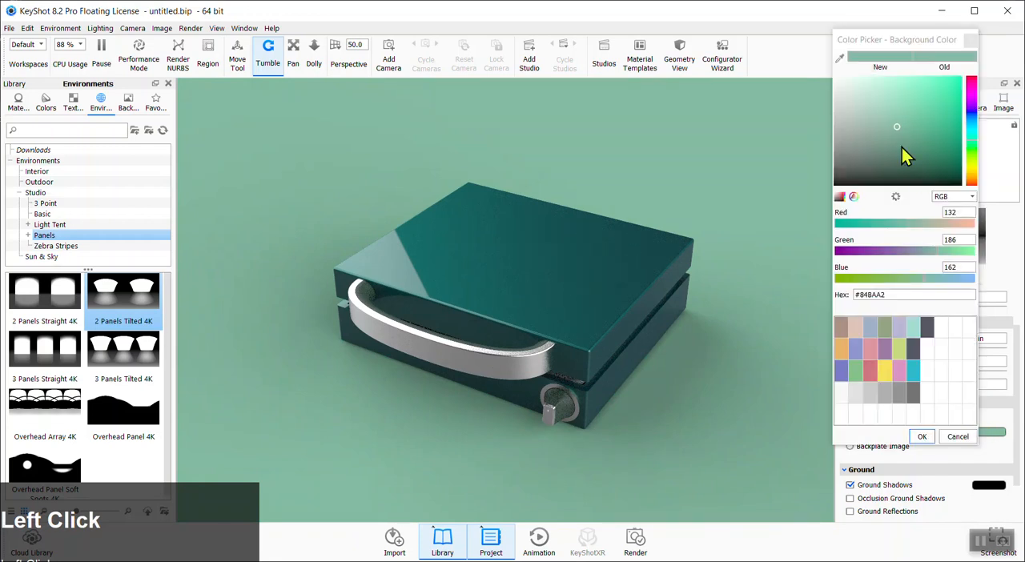
left_click_drag(904, 156, 806, 57)
left_click(923, 438)
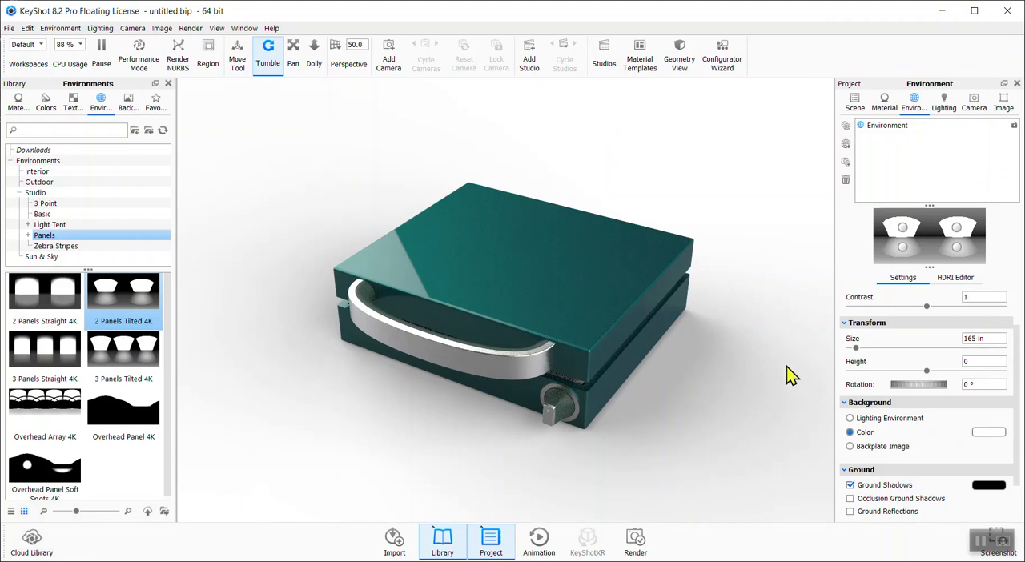
Rotate the environment to 353°
mouse_move(775, 392)
left_mouse_down("ctrl")
mouse_move(718, 393)
mouse_move(803, 380)
mouse_move(781, 374)
left_mouse_up("ctrl")
left_click_drag(927, 391, 932, 388)
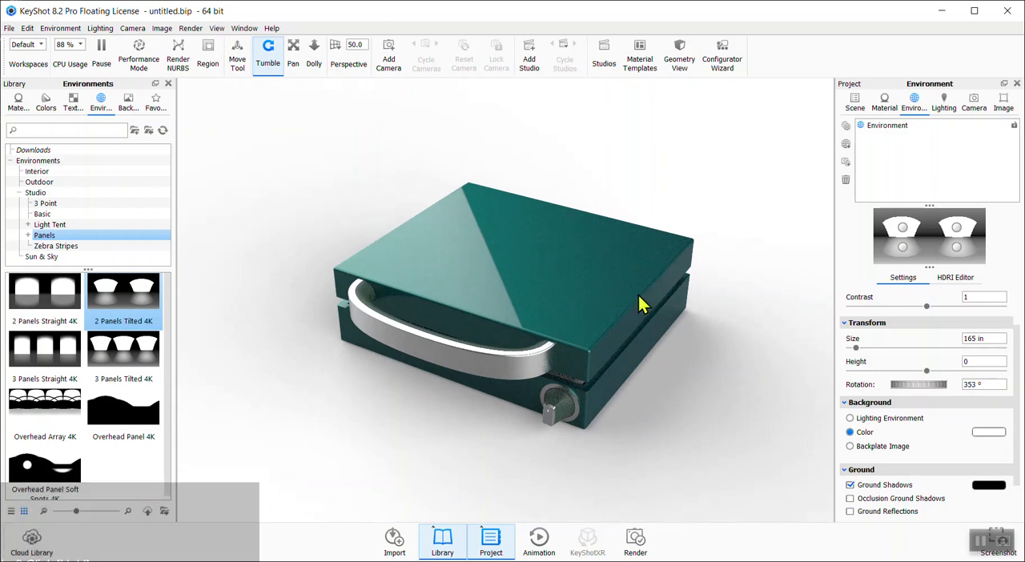
Orbit to a new viewpoint and add a camera from it
left_click(950, 105)
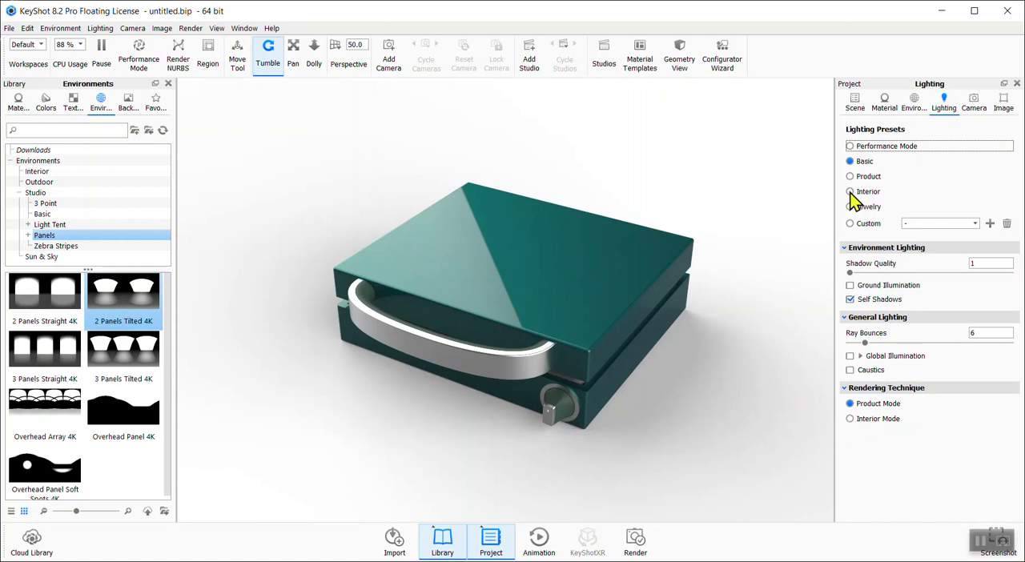
left_click(975, 104)
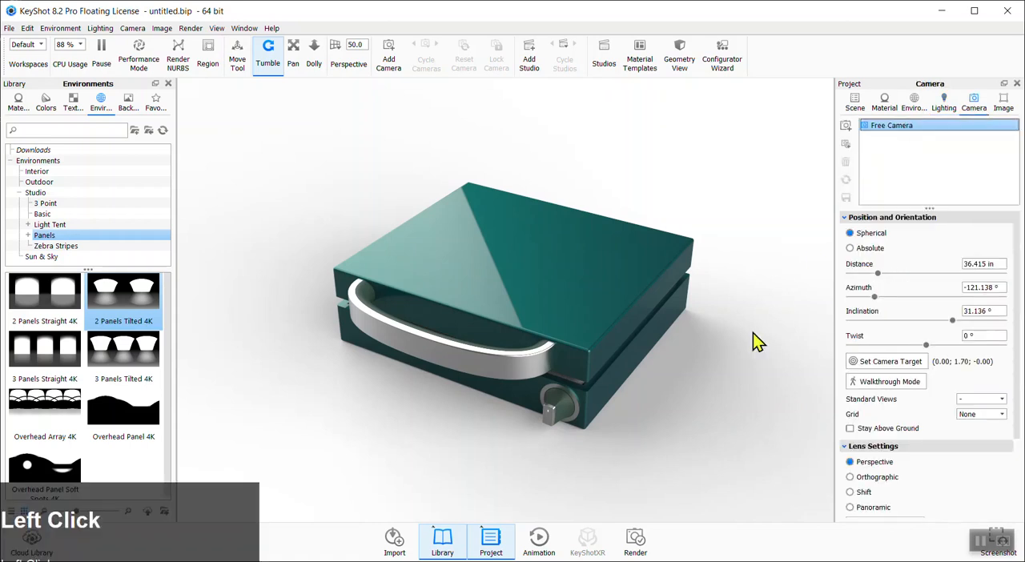
left_click_drag(645, 449, 679, 406)
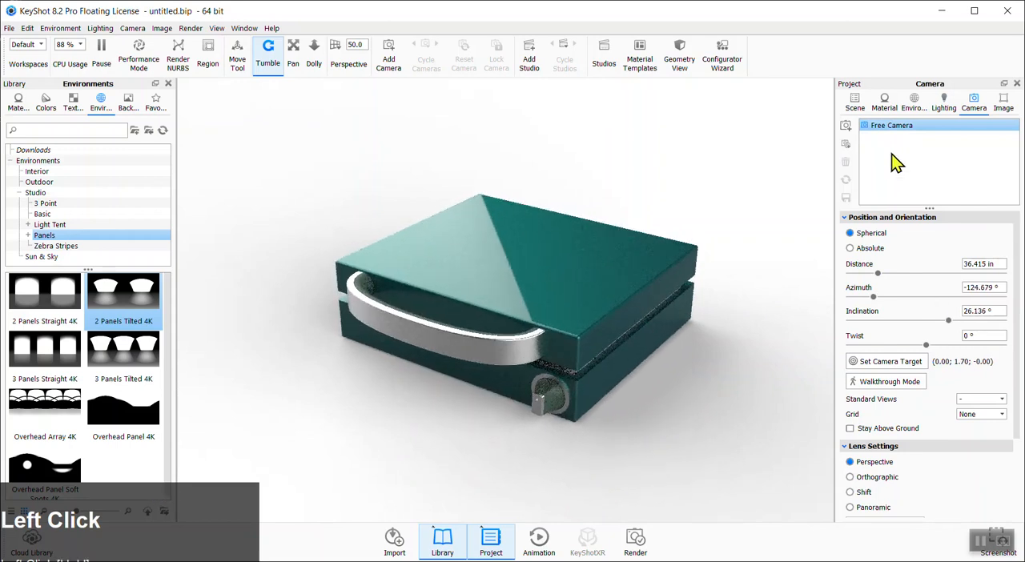
left_click(846, 126)
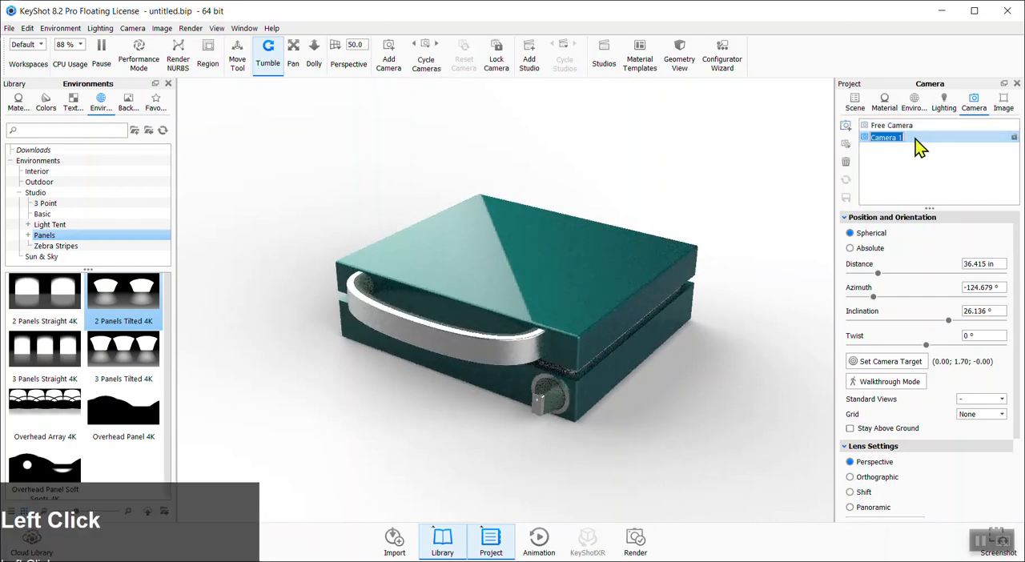
Rename the new camera hero
type("hero")
left_click(917, 144)
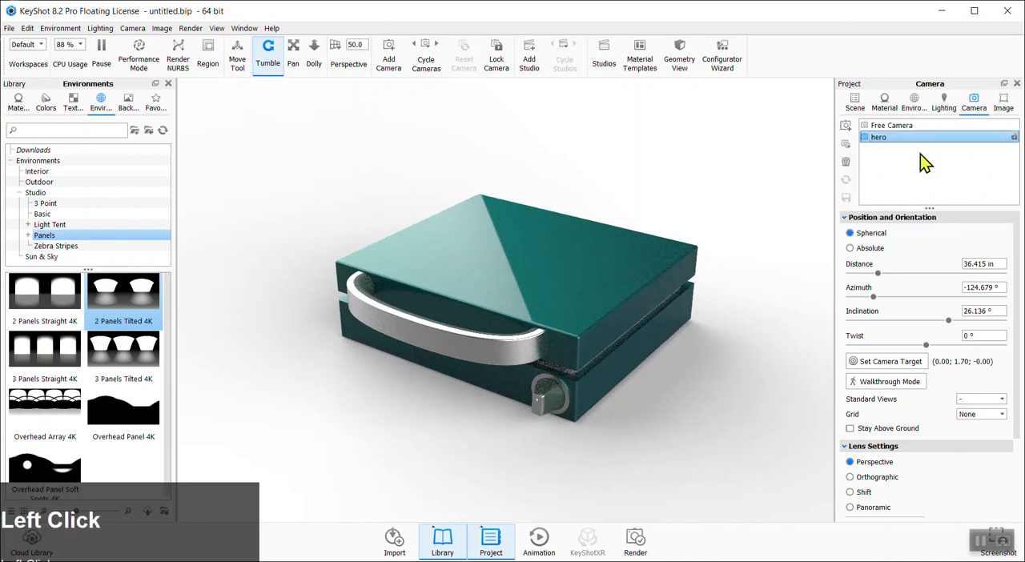
Orbit away from the hero view and recall the hero camera
left_click(888, 139)
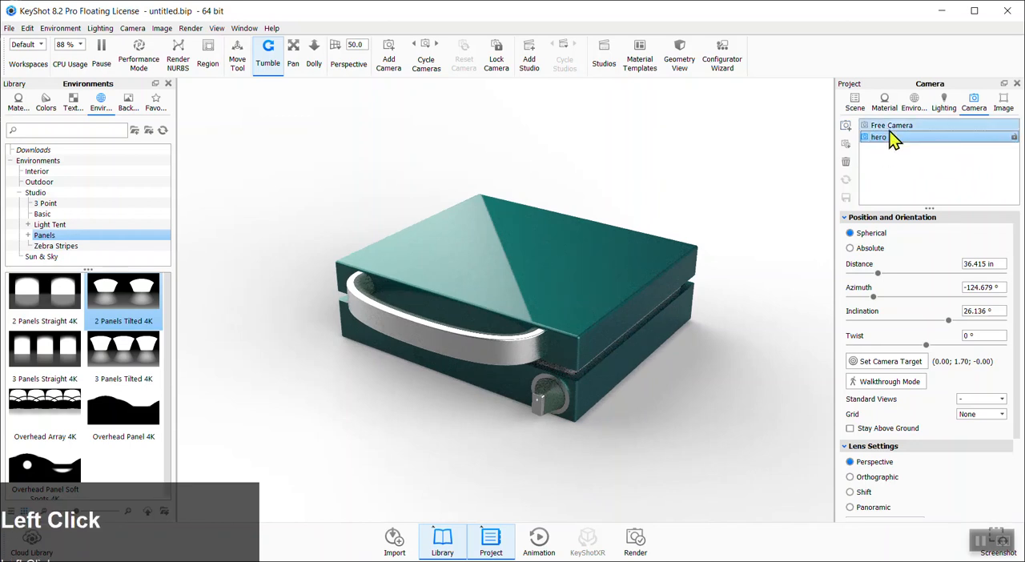
left_click_drag(766, 213, 625, 297)
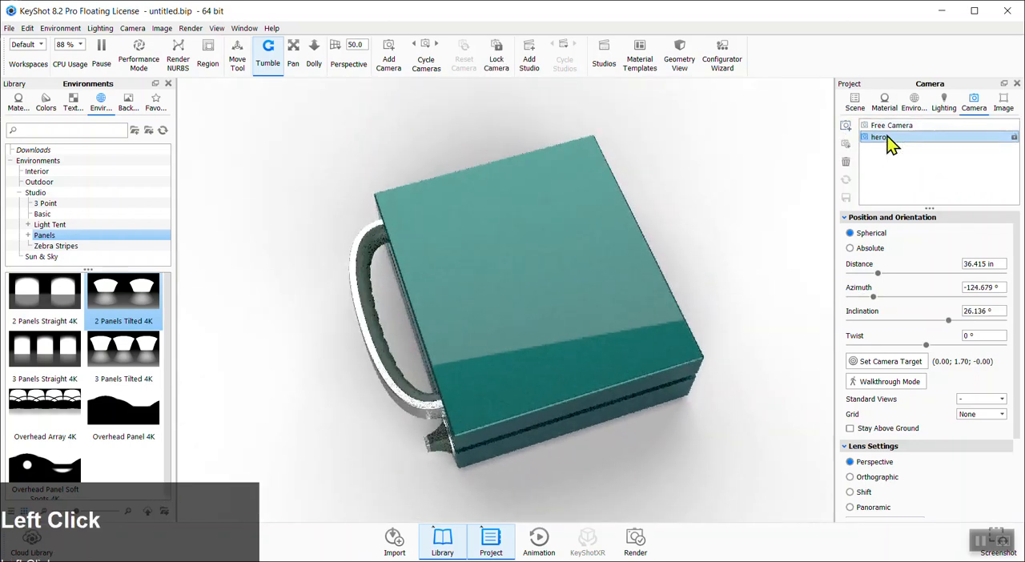
left_click(884, 137)
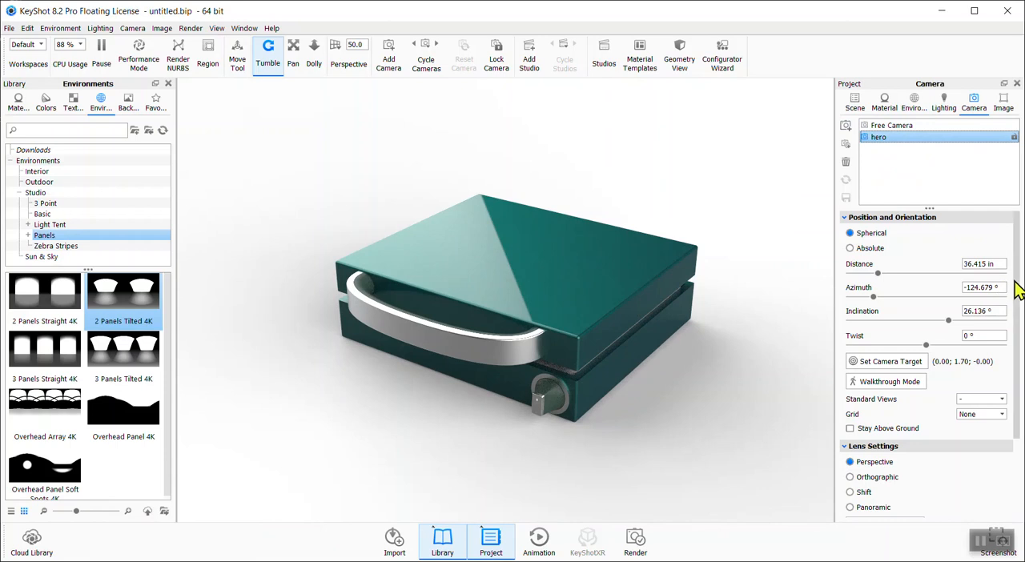
Set the hero camera's focal length to 35 mm
mouse_move(1017, 290)
left_mouse_down()
mouse_move(1016, 311)
mouse_move(1015, 288)
left_mouse_up()
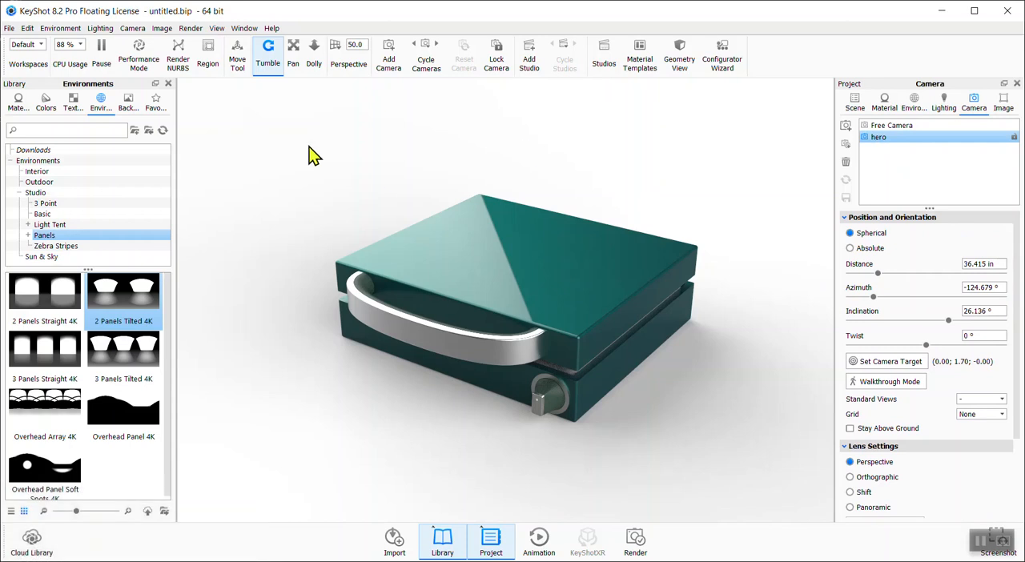
left_click_drag(1018, 355, 1016, 457)
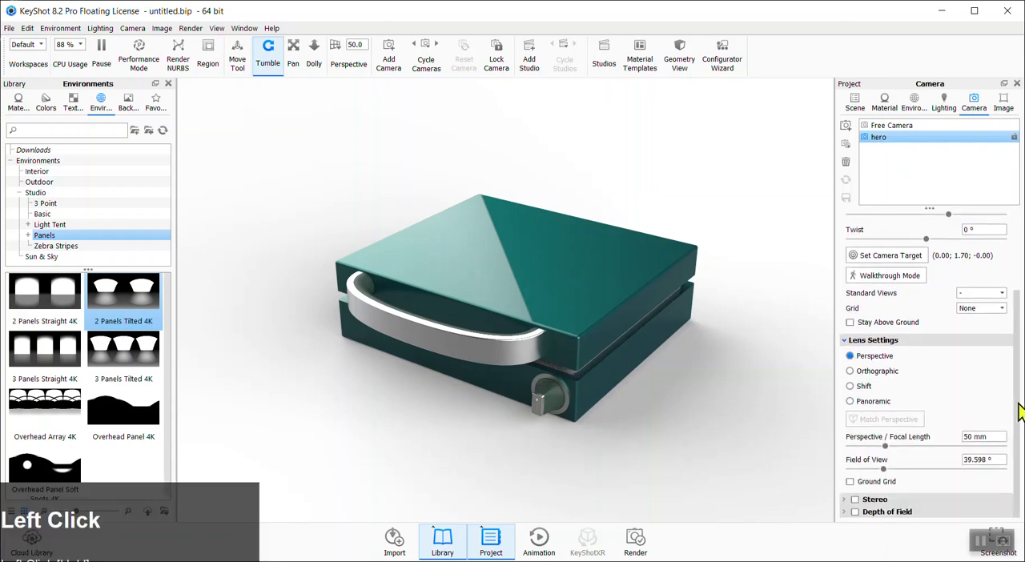
left_click_drag(1000, 435, 951, 434)
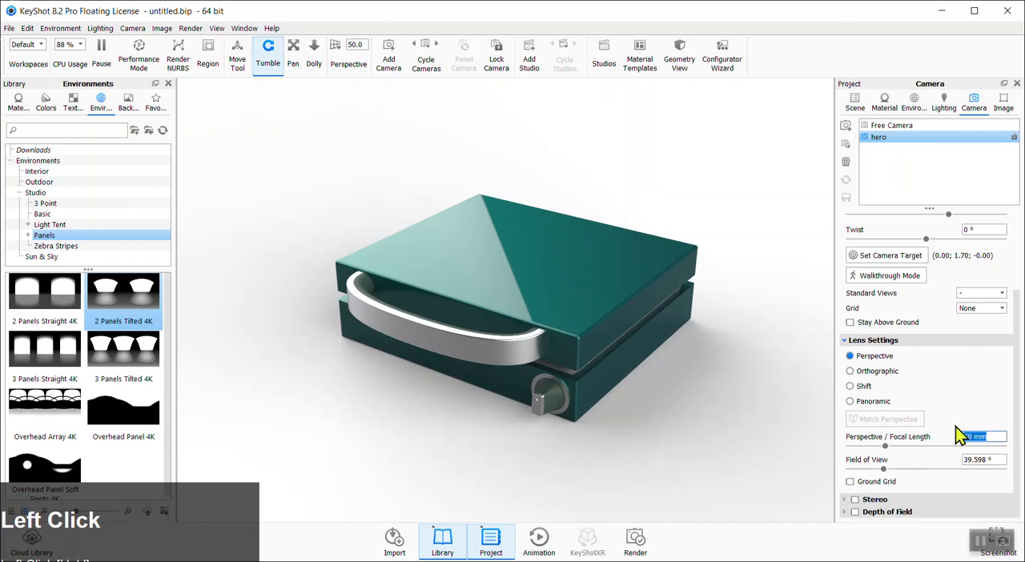
type("35")
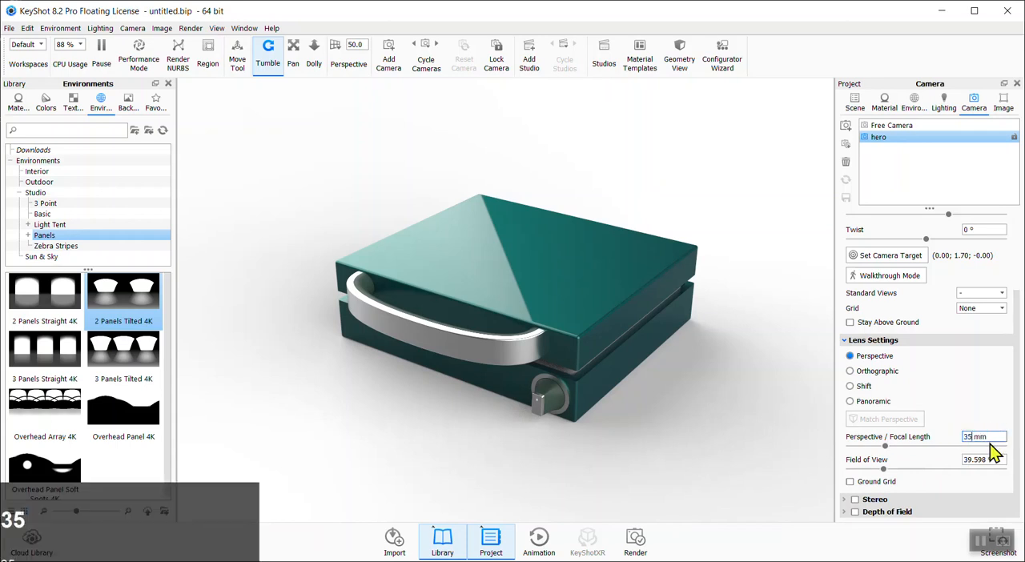
key("Tab")
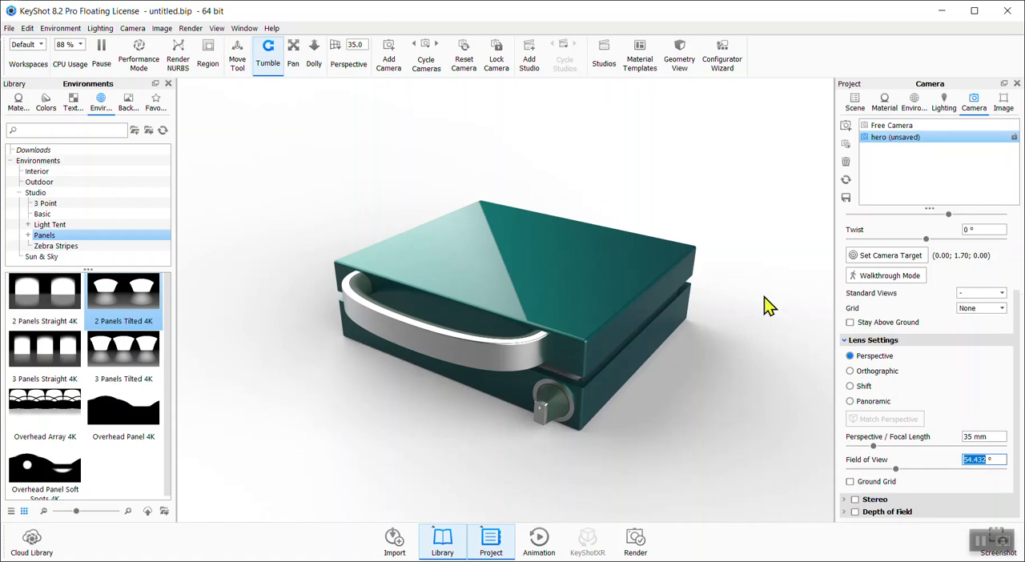
Adjust the hero camera's view and save the camera
middle_click_drag(745, 327, 720, 313)
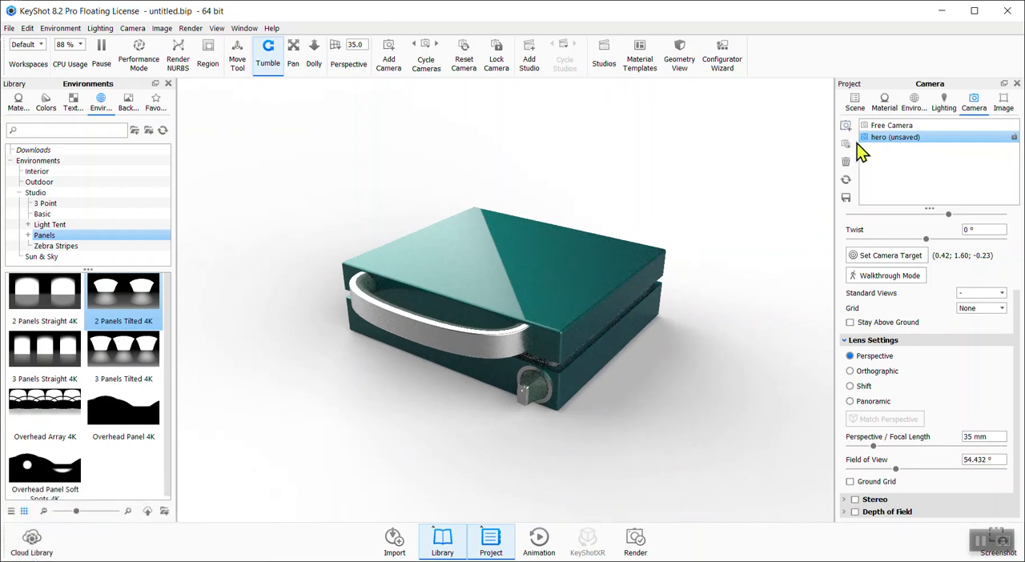
left_click(847, 199)
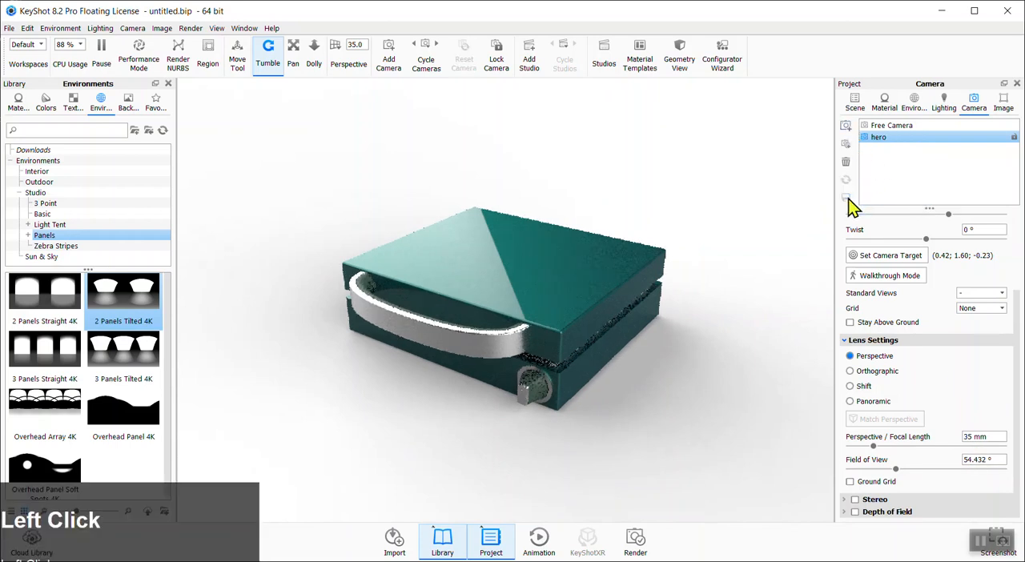
Lock the hero camera and check it by switching to the free camera and back
left_click(1014, 136)
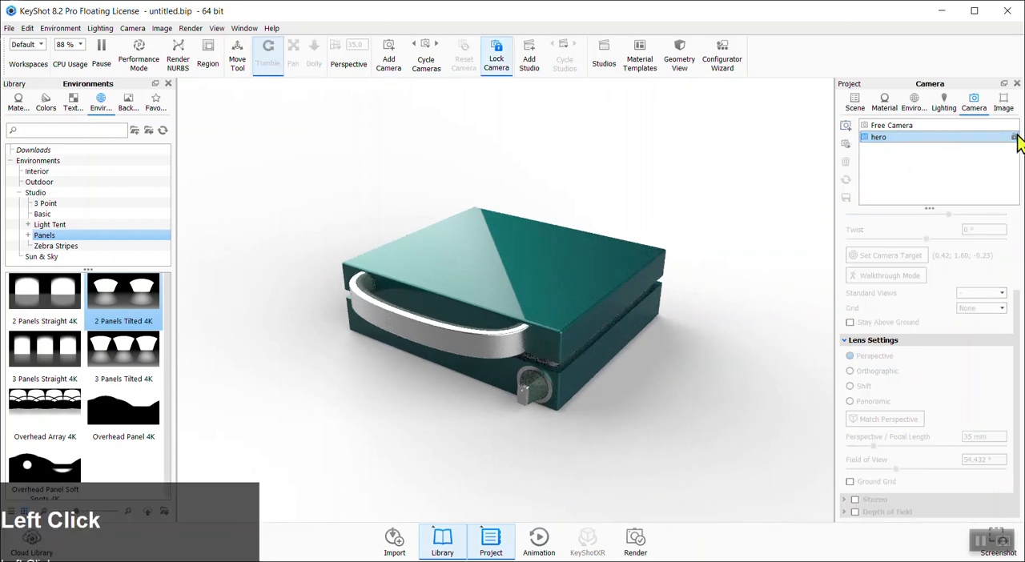
left_click_drag(710, 361, 469, 214)
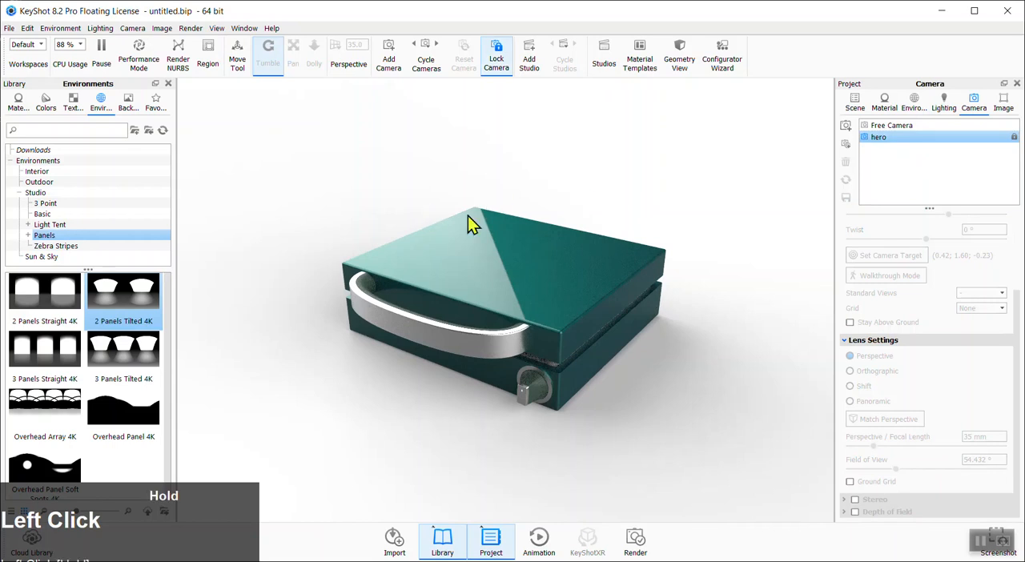
left_click(923, 127)
left_click_drag(771, 217, 685, 287)
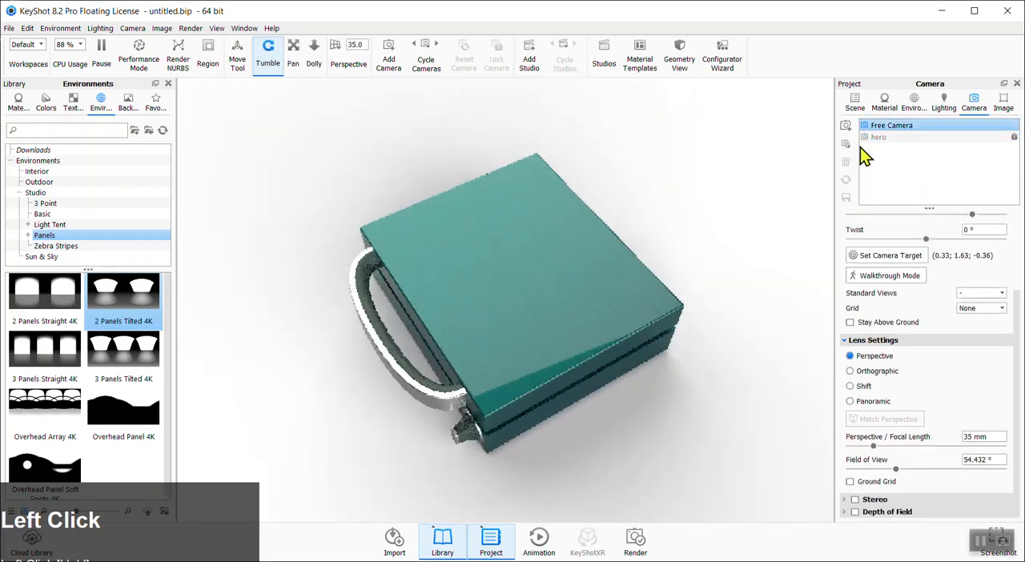
left_click(873, 139)
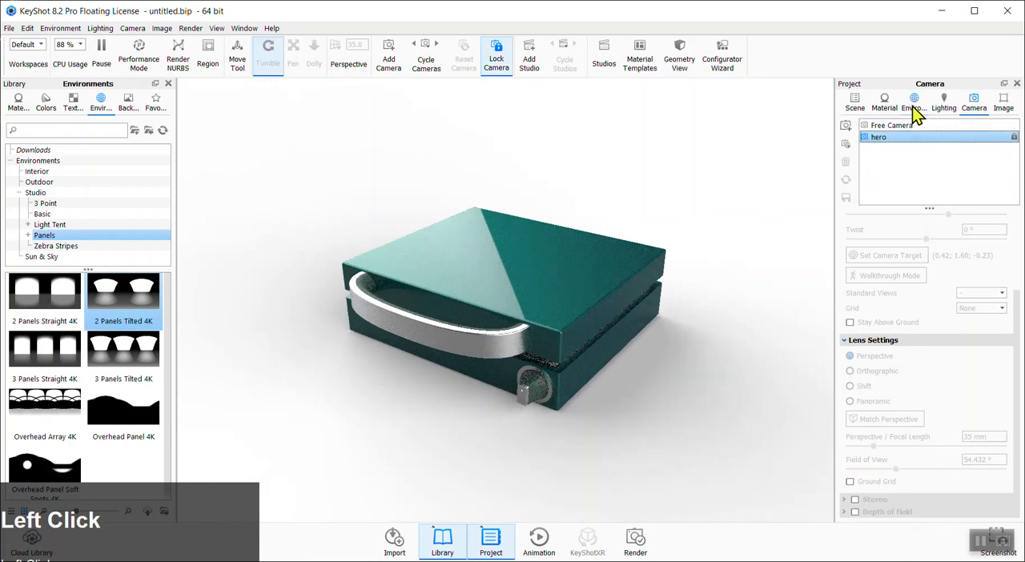
Set the environment rotation to 350.5°
left_click(913, 106)
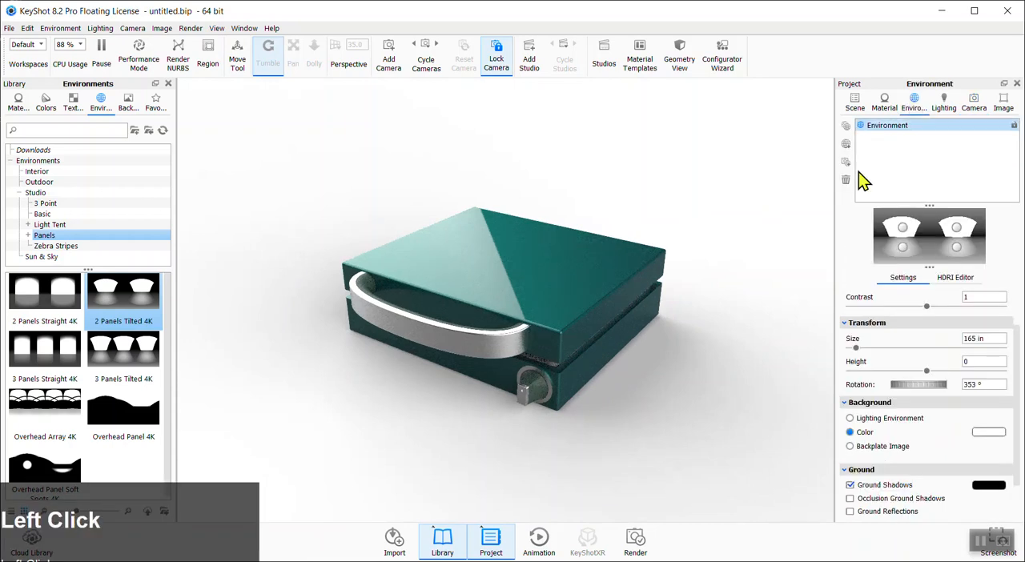
mouse_move(707, 457)
left_mouse_down("ctrl")
mouse_move(680, 459)
mouse_move(711, 430)
mouse_move(709, 439)
left_mouse_up("ctrl")
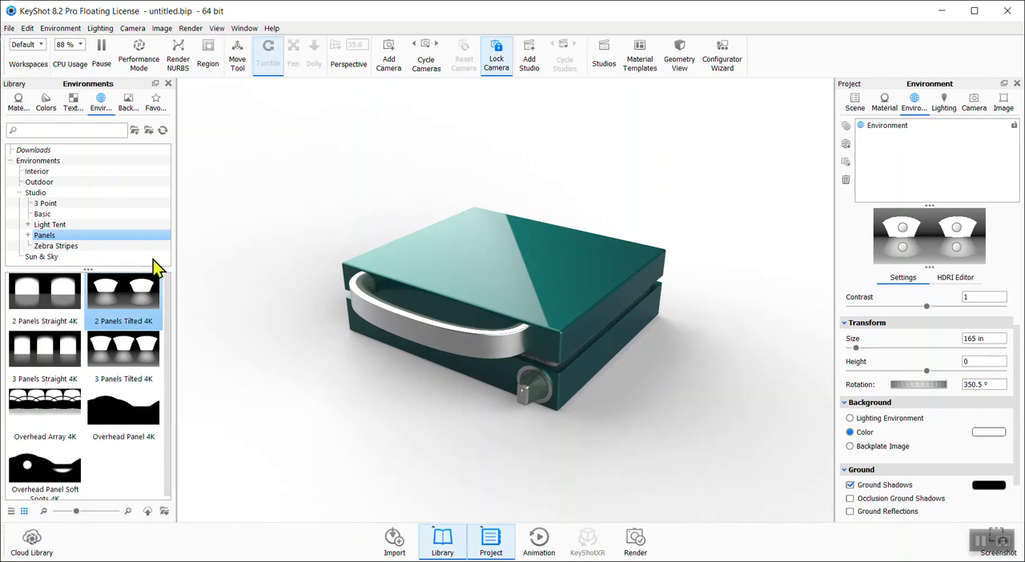
Add the All Black 4K studio environment to the scene's environment list and select it
left_click(55, 216)
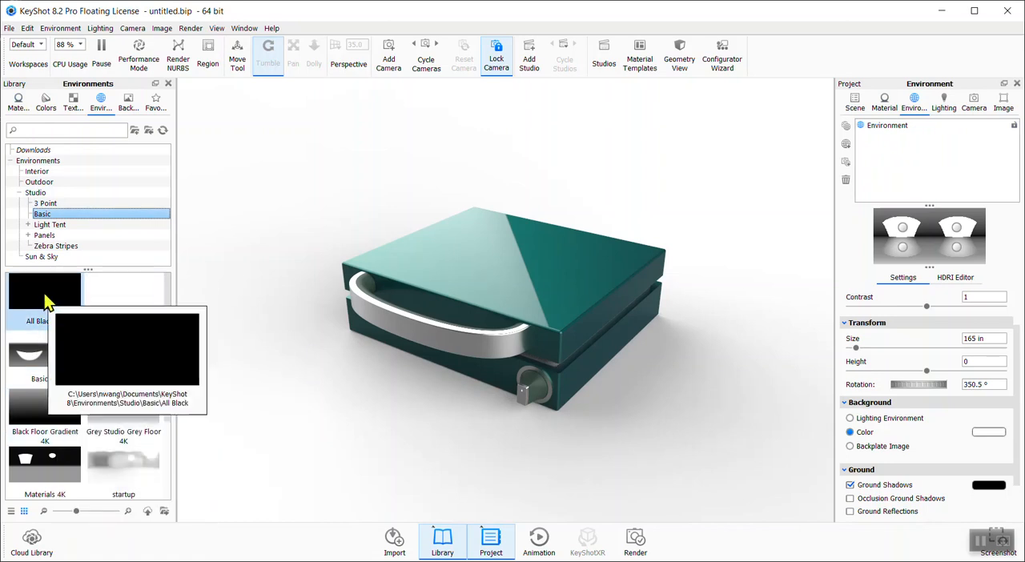
left_click_drag(296, 274, 900, 131)
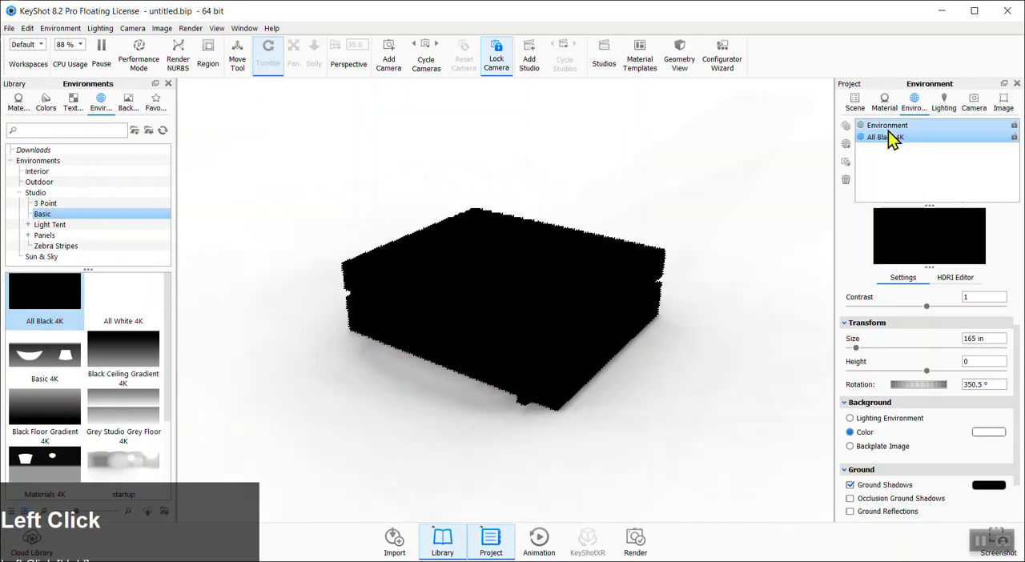
left_click(888, 126)
left_click(887, 136)
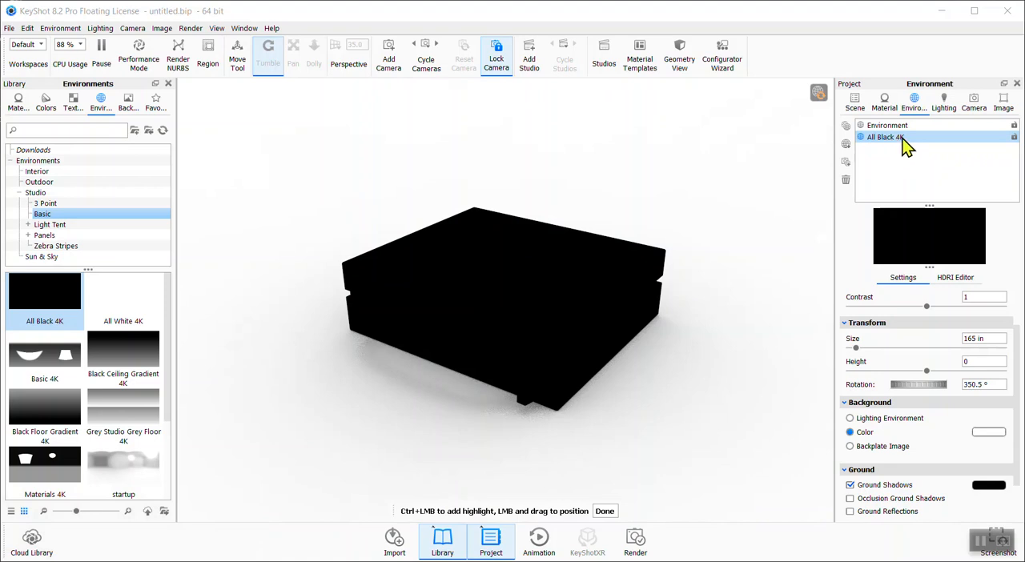
Add a pin light to the All Black 4K environment in the HDRI Editor
left_click(951, 278)
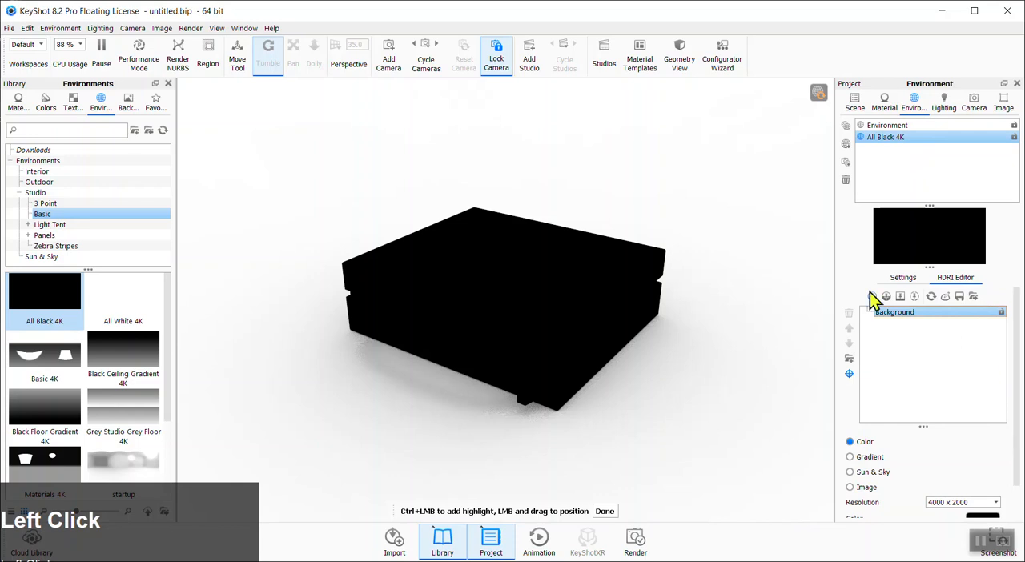
left_click_drag(1019, 377, 1016, 298)
left_click(872, 297)
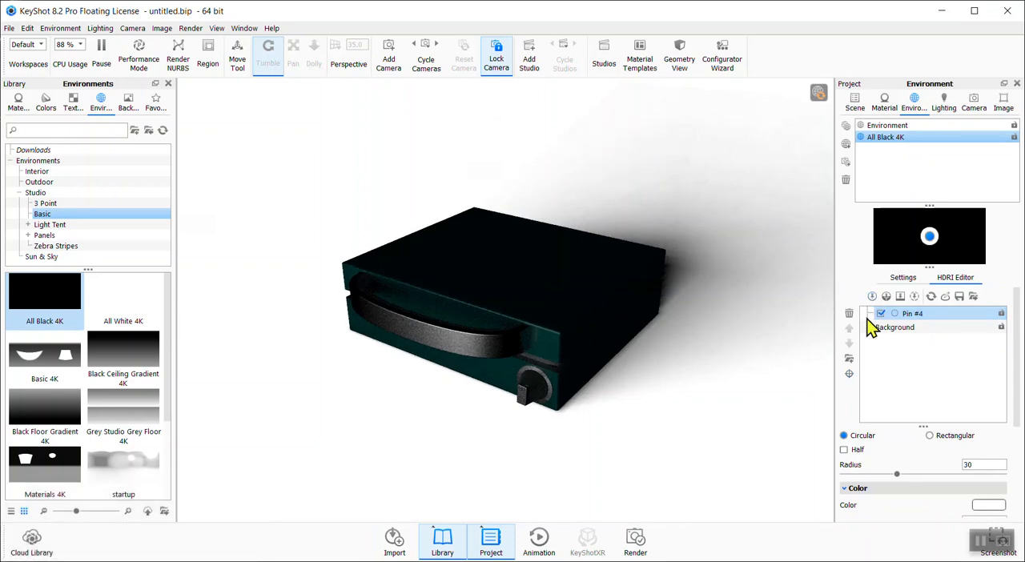
Reposition the first pin light and place its highlight on the model's front top edge
mouse_move(932, 244)
left_mouse_down()
mouse_move(954, 223)
mouse_move(899, 248)
mouse_move(938, 233)
left_mouse_up()
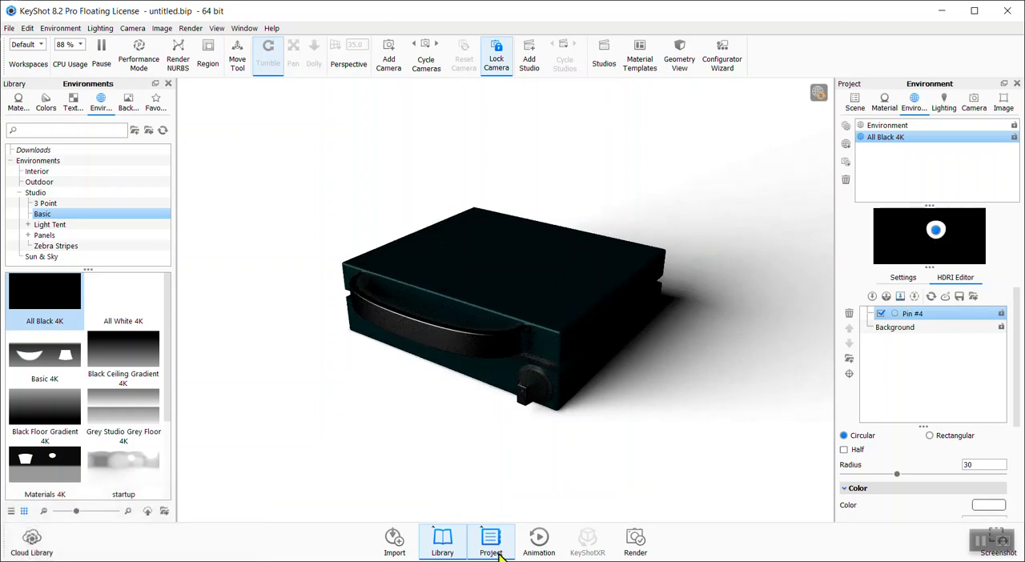
left_click(850, 376)
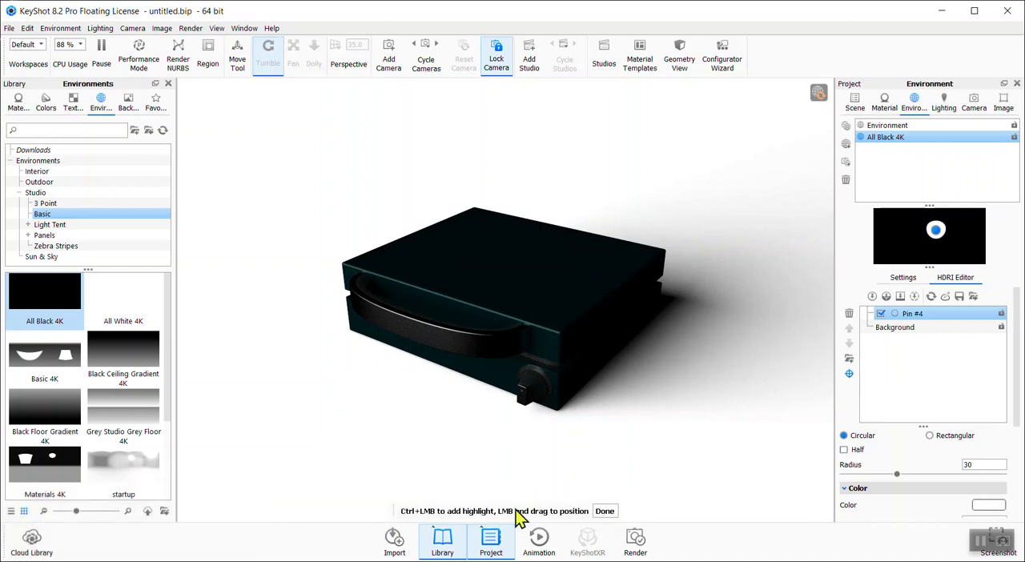
left_click(594, 319)
left_click(547, 294)
left_click(502, 340)
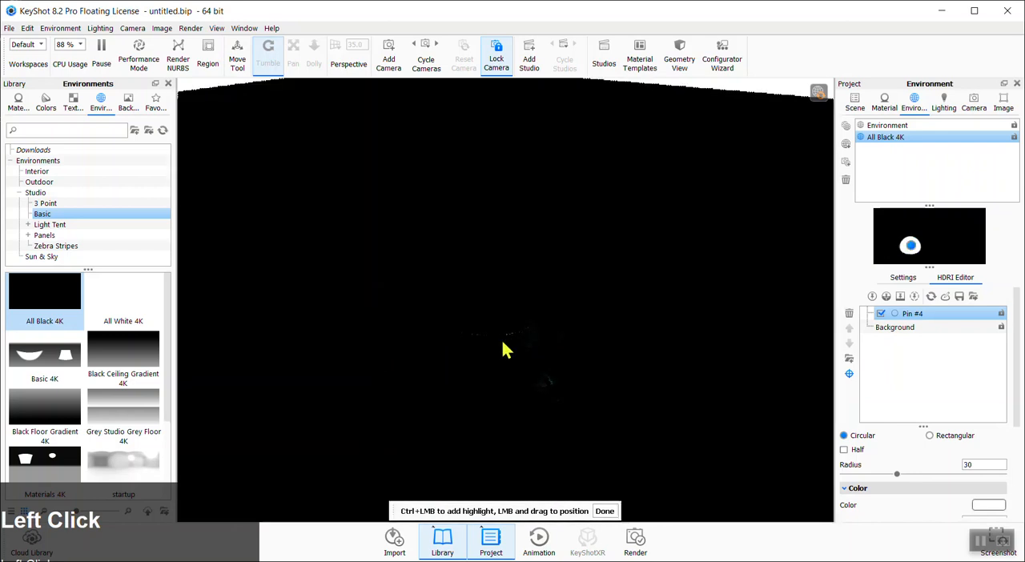
left_click(539, 312)
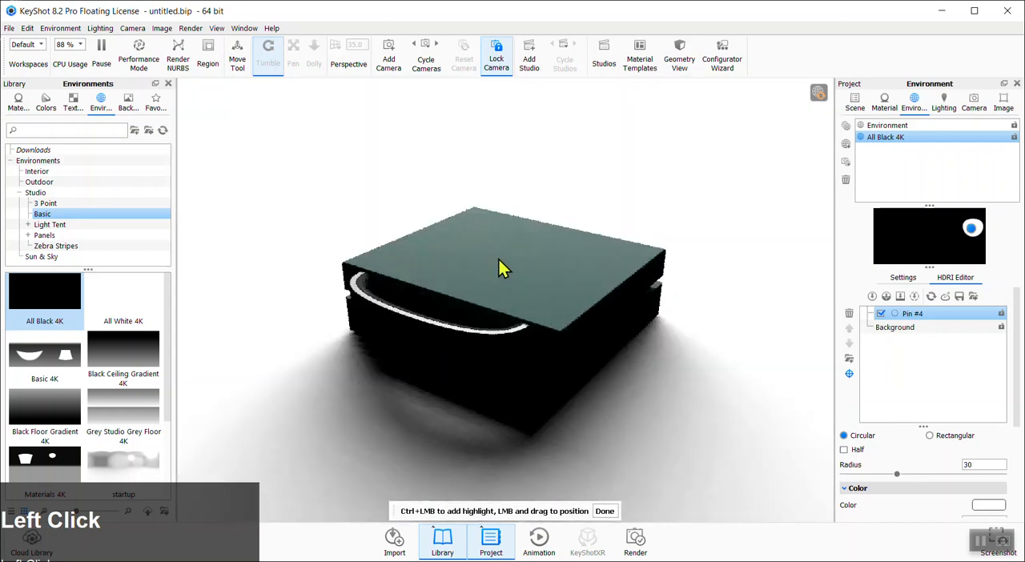
left_click(613, 309)
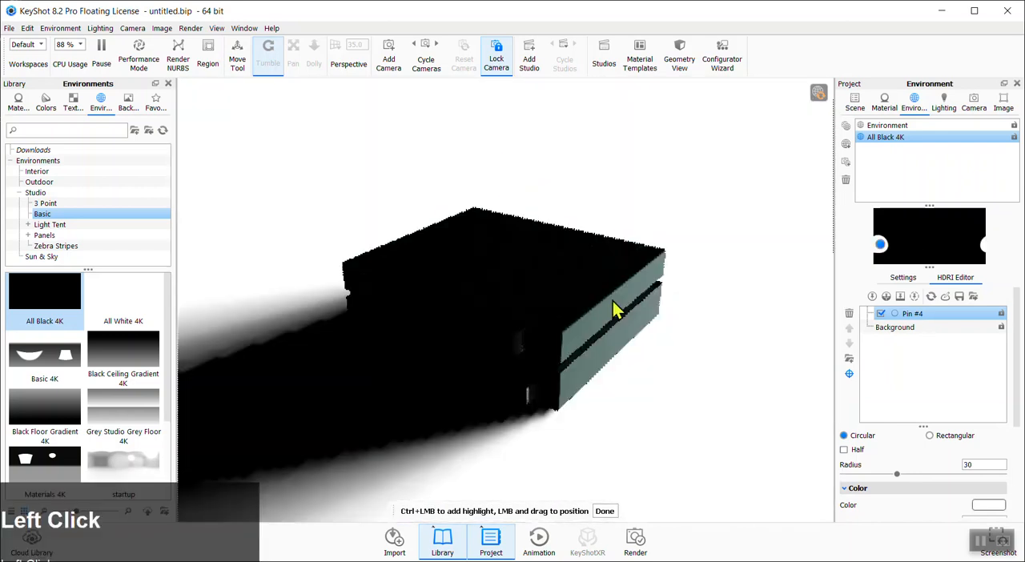
left_click(595, 317)
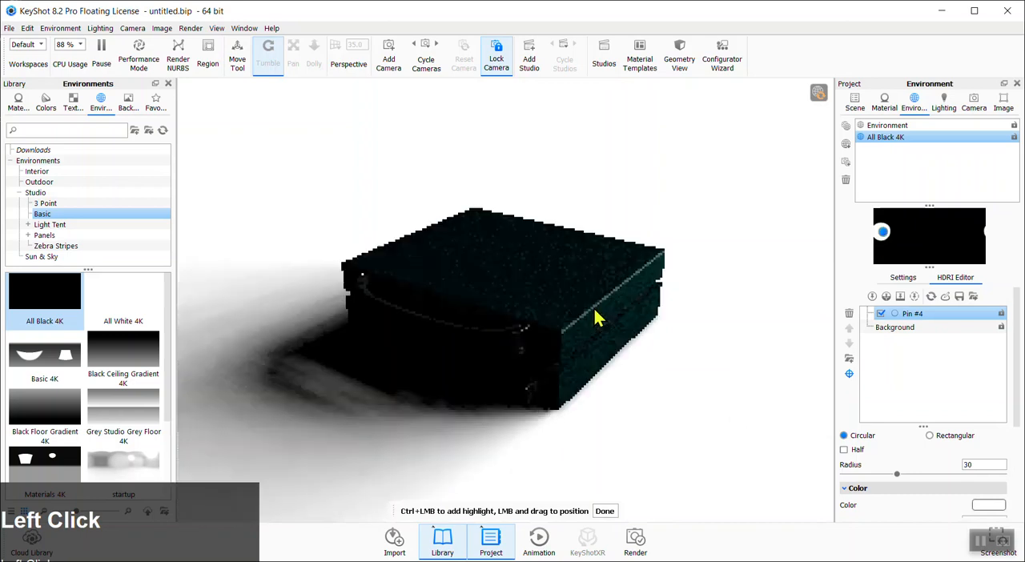
left_click(565, 337)
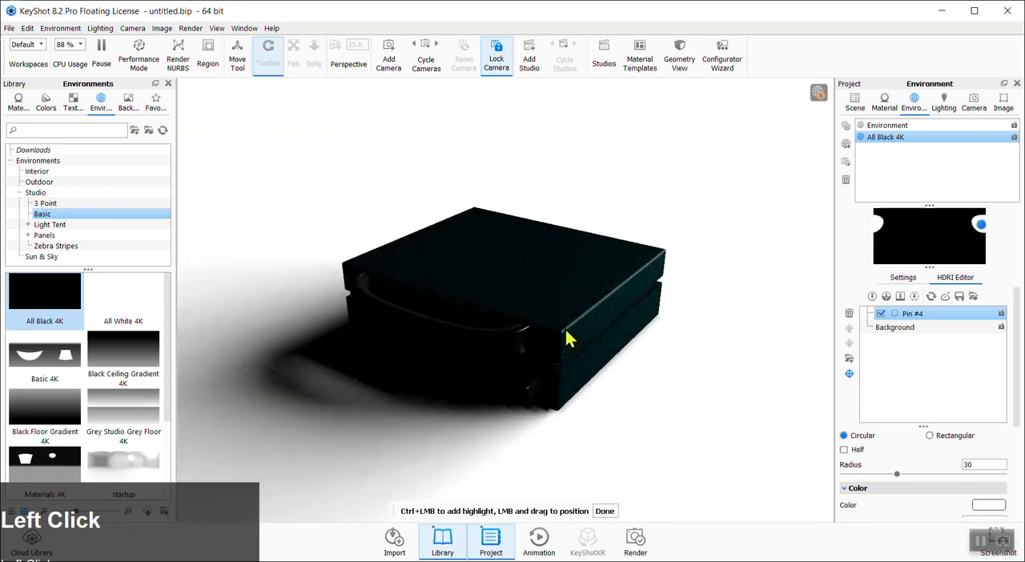
left_click(564, 340)
left_click(563, 341)
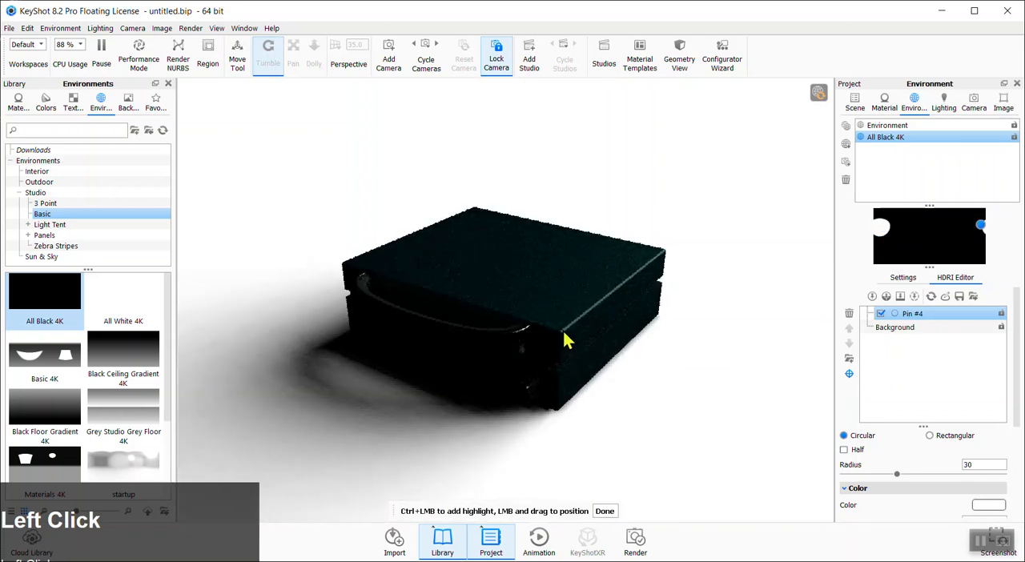
left_click(564, 340)
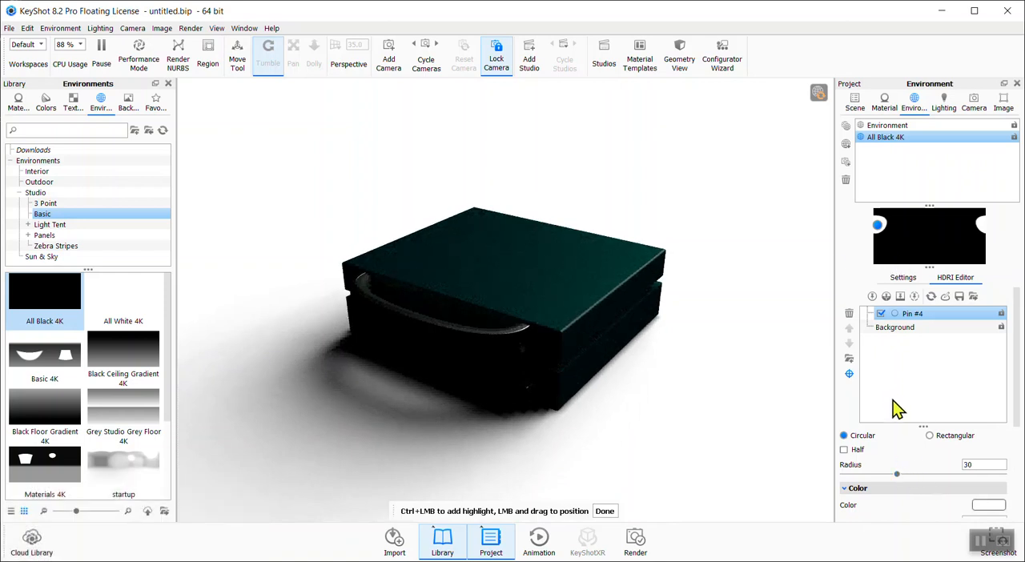
Set the pin light's brightness to 2.765 and finish highlight placement
left_click_drag(1018, 414, 1014, 468)
left_click_drag(895, 451, 932, 452)
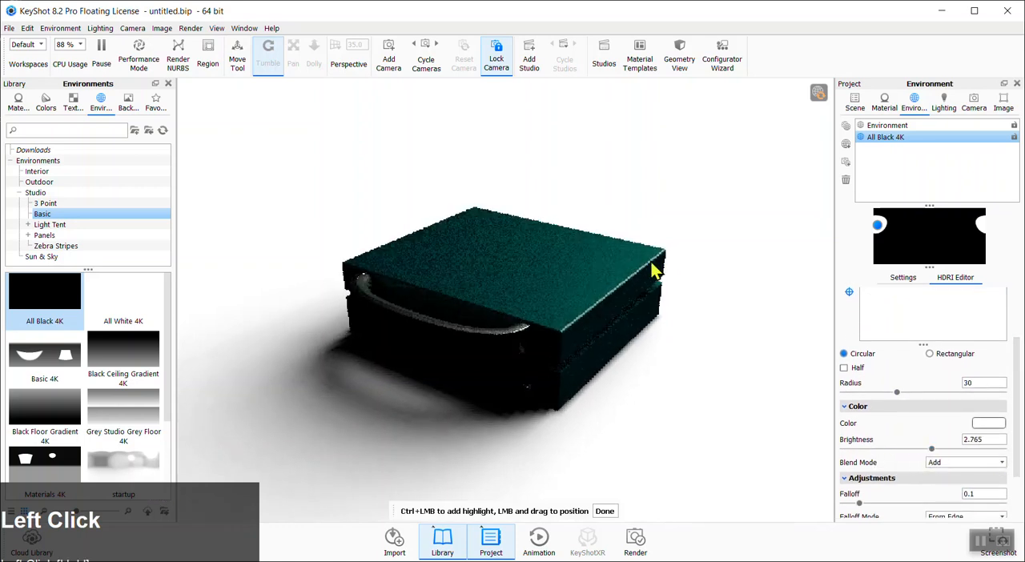
left_click_drag(1017, 378, 1016, 272)
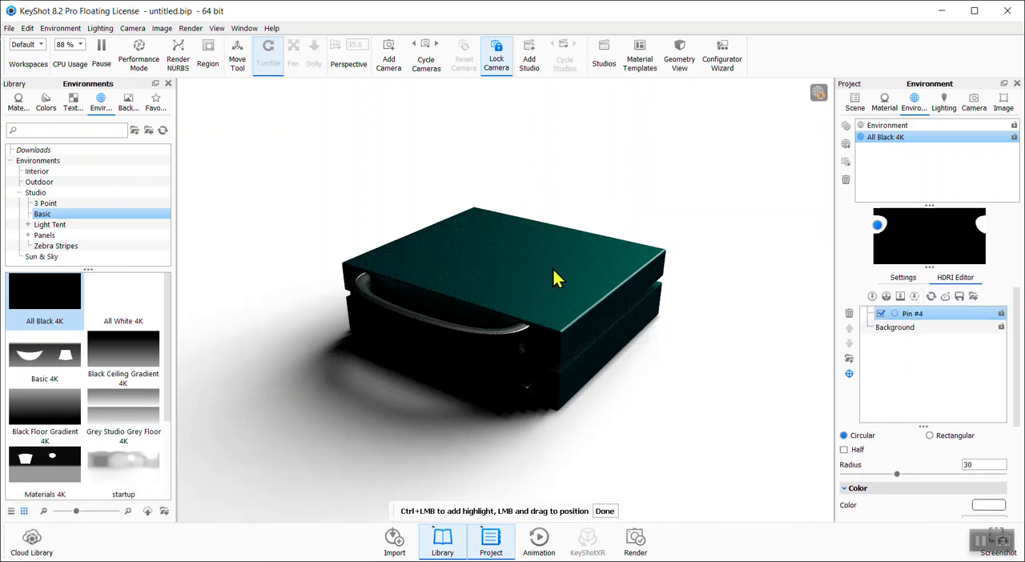
left_click(608, 511)
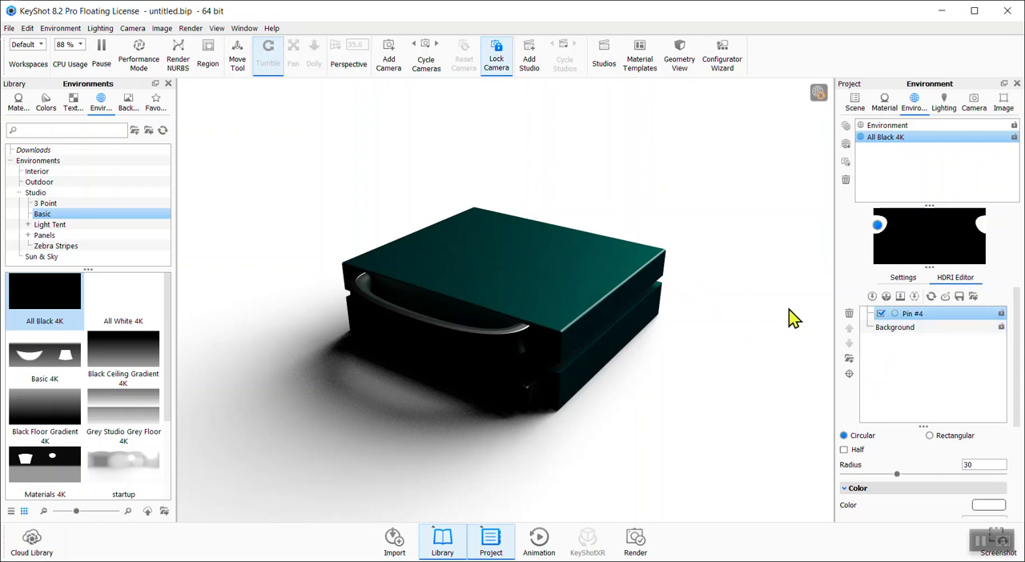
Add a second pin light, place its highlight on the model's top face, and set its radius to 54.18
left_click(873, 297)
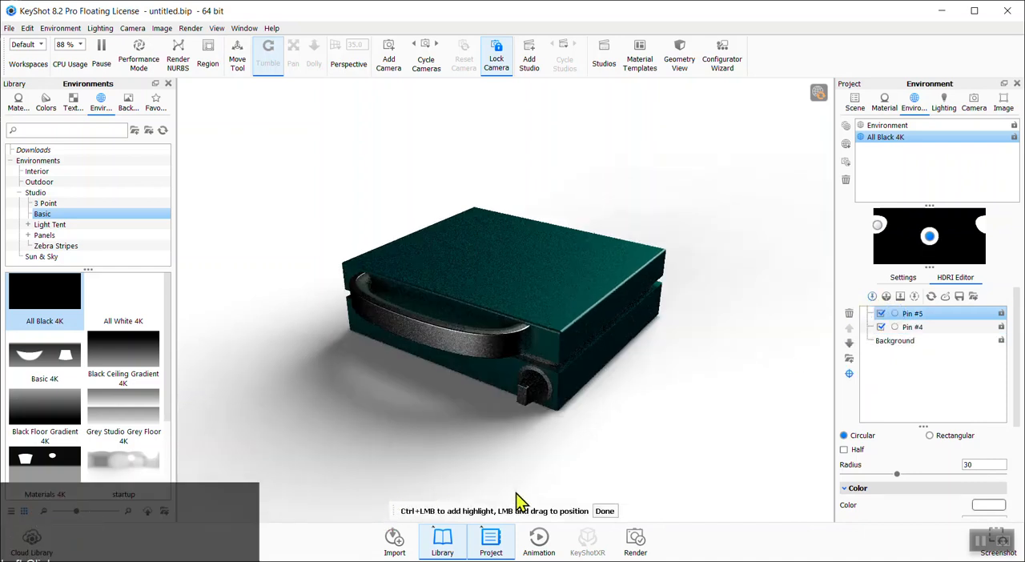
left_click(465, 271)
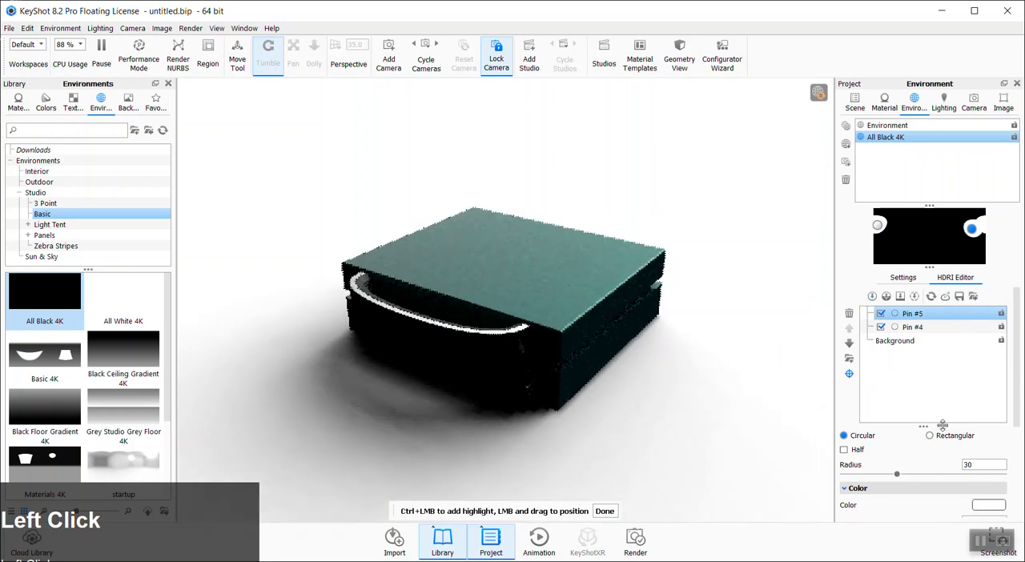
left_click_drag(1013, 420, 1015, 485)
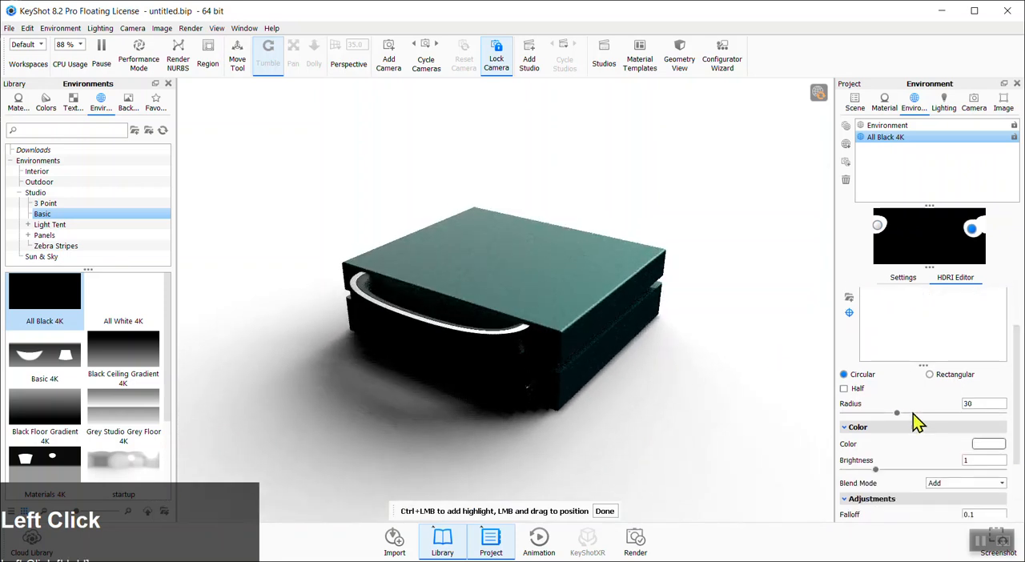
left_click_drag(922, 422, 942, 420)
Set the second pin's falloff to 0.486 and reposition it to light the handle, then finish placement
scroll(1015, 435, "down", 3)
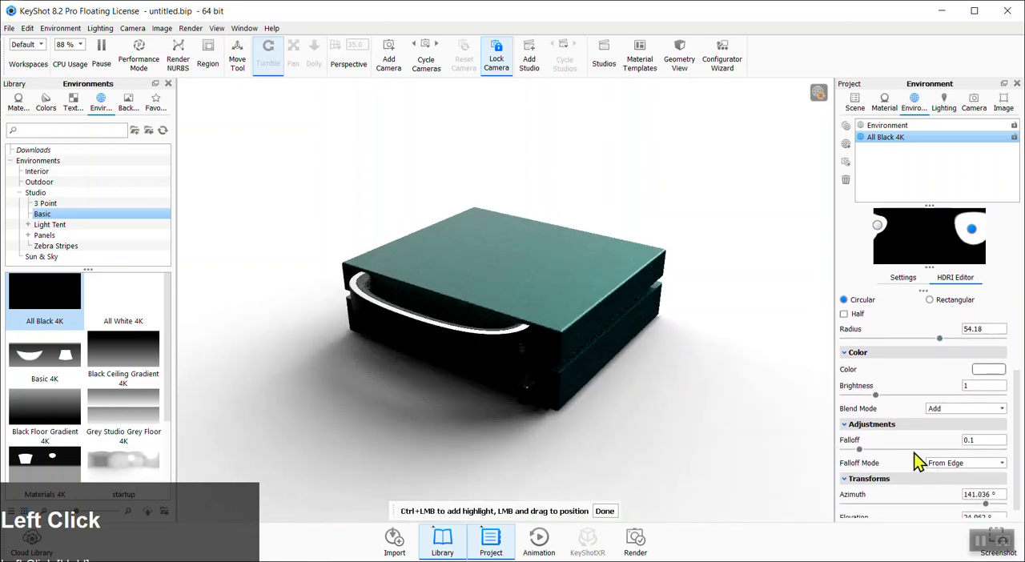
left_click_drag(862, 451, 921, 452)
left_click_drag(511, 278, 455, 261)
mouse_move(969, 234)
left_mouse_down()
mouse_move(943, 227)
mouse_move(954, 224)
left_mouse_up()
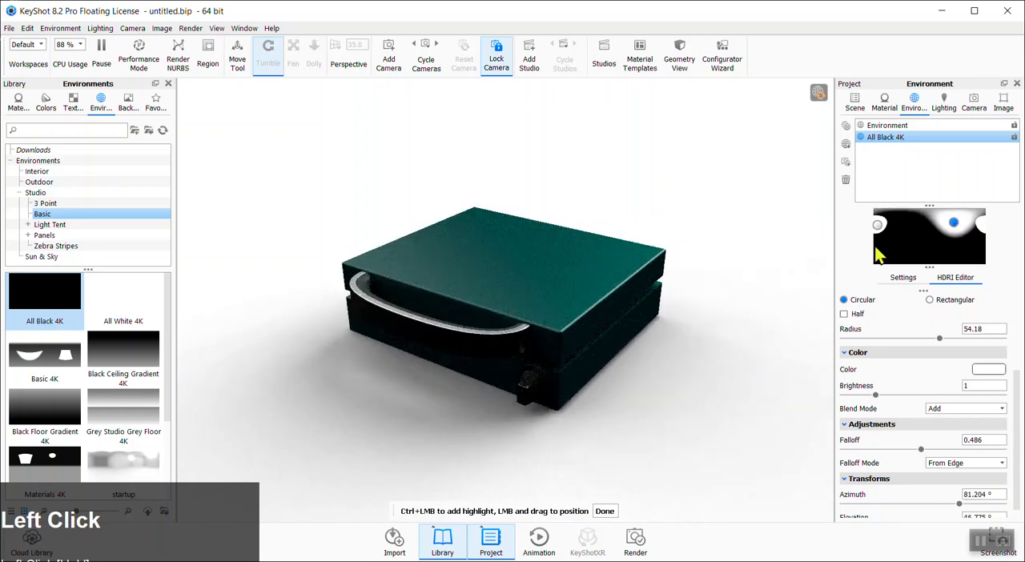
left_click(967, 229)
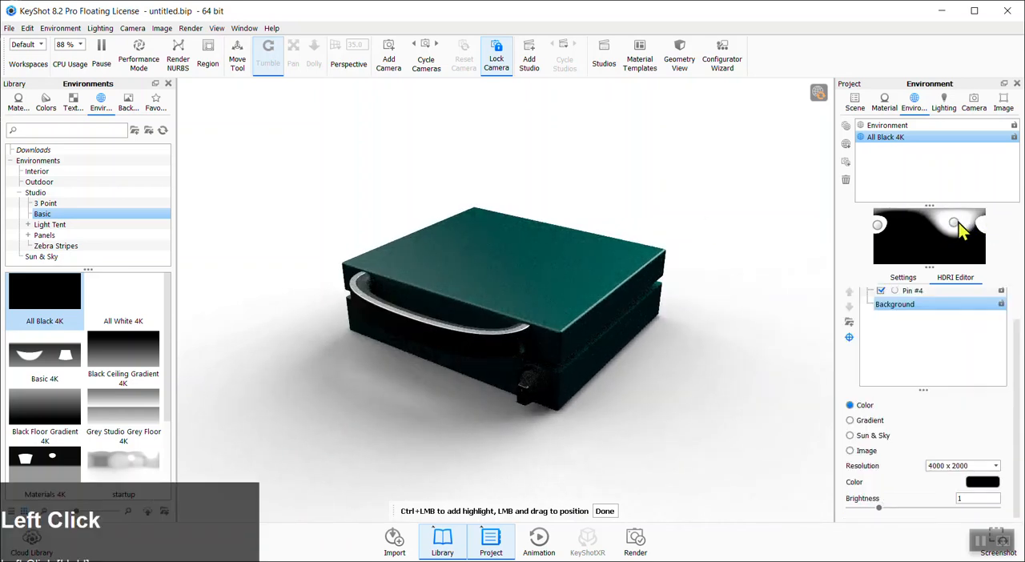
left_click_drag(957, 223, 957, 225)
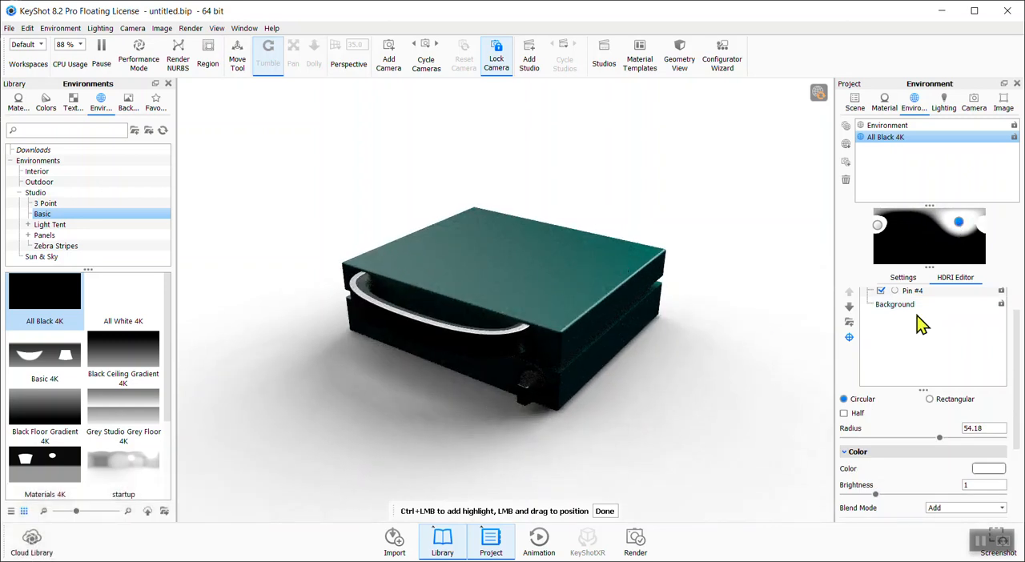
left_click(606, 513)
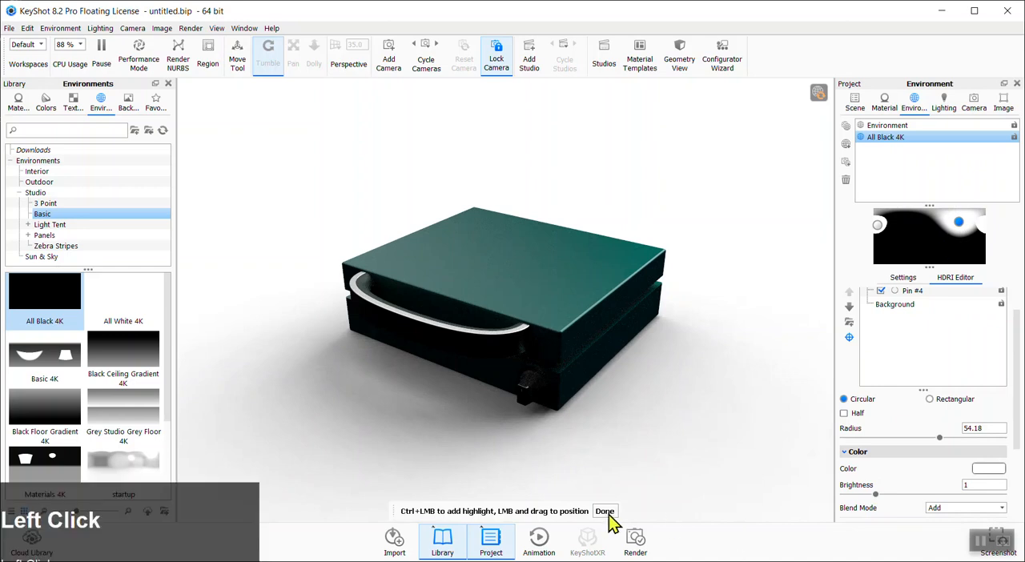
Add a third pin light and place its highlight on the front knob
scroll(938, 340, "up", 2)
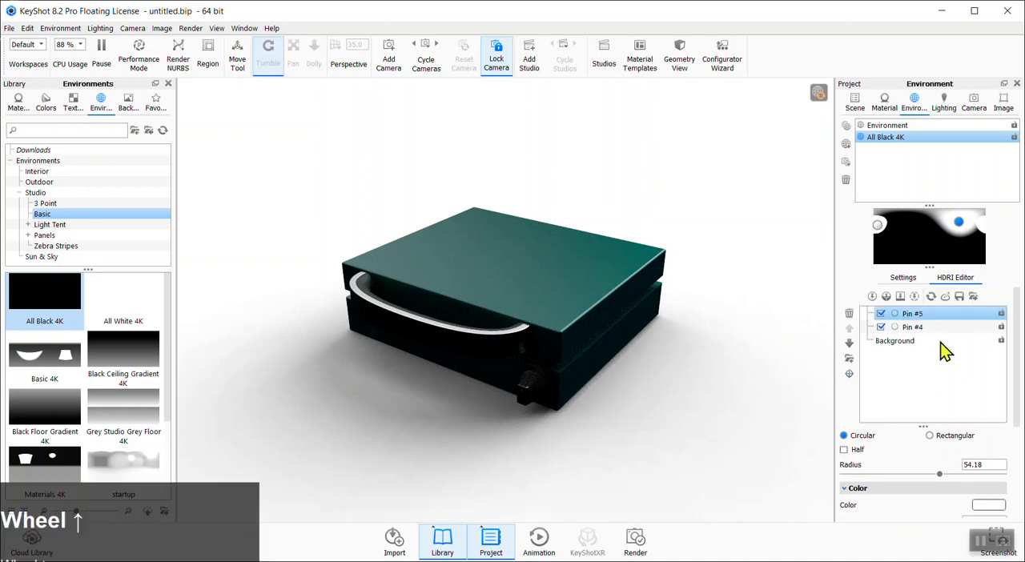
left_click(873, 296)
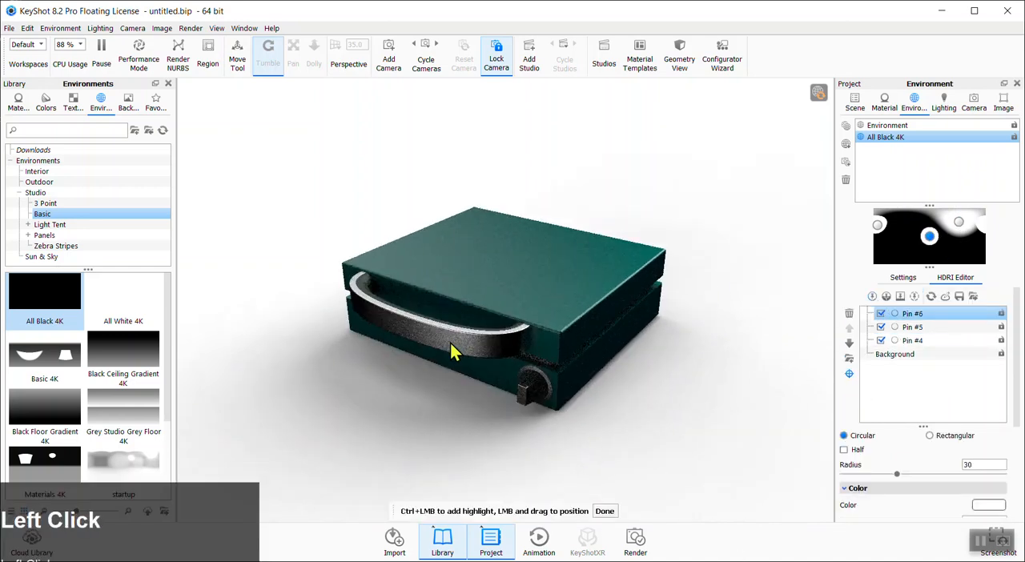
left_click(522, 406)
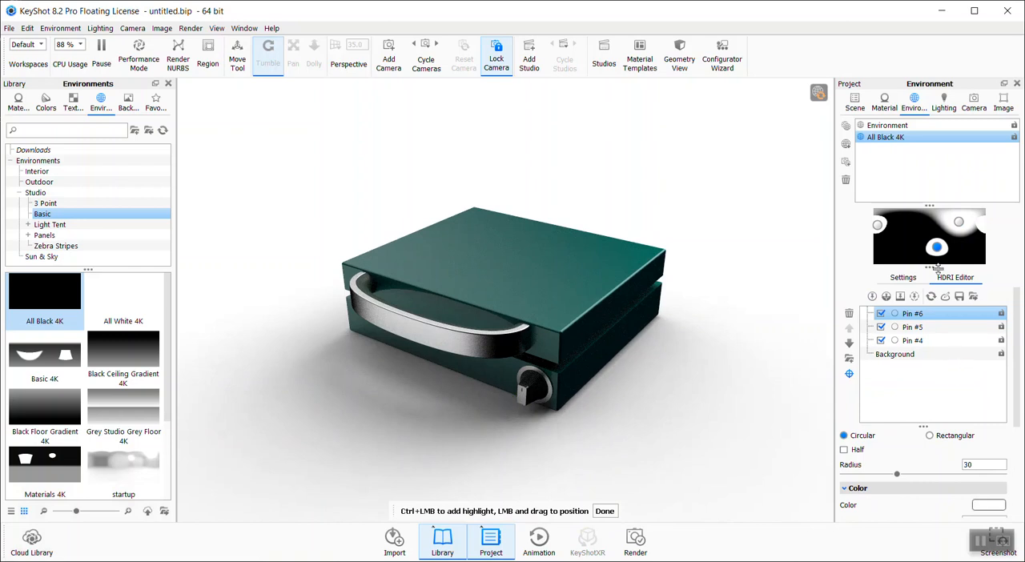
Make the third pin rectangular with size X 54.6 and Y 23.9
left_click(1015, 412)
left_click(930, 434)
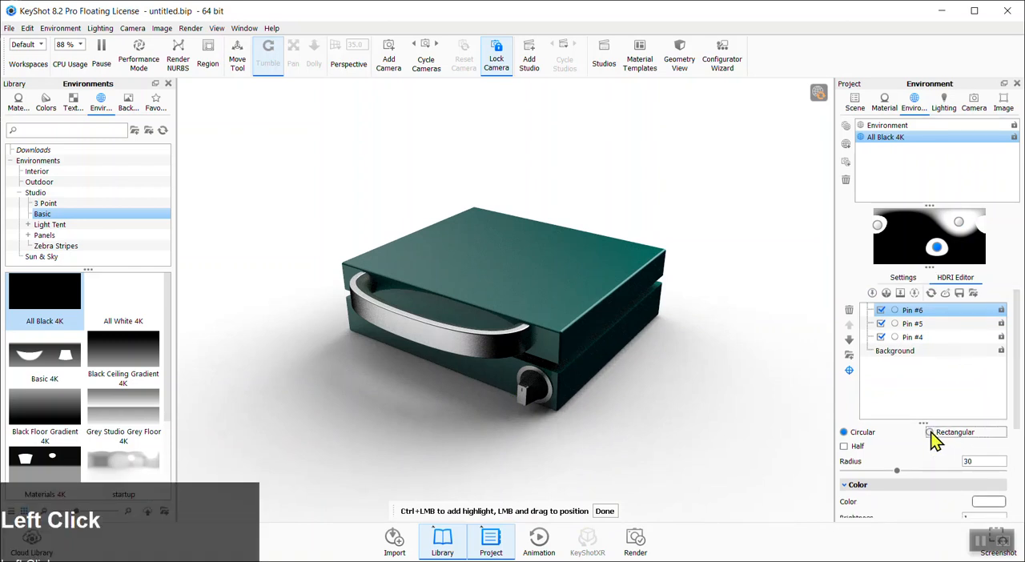
left_click_drag(1015, 413, 988, 434)
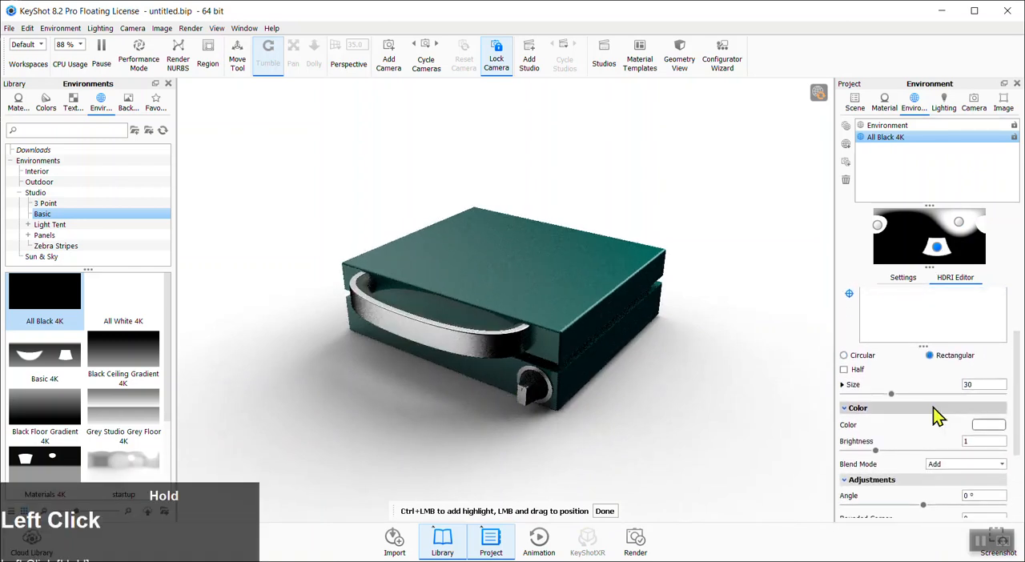
left_click(846, 385)
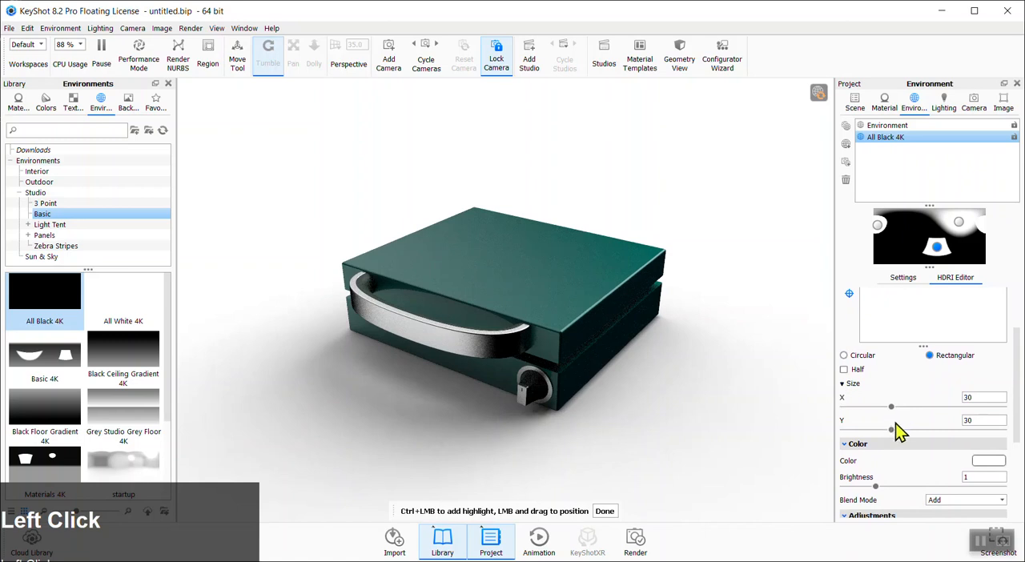
left_click_drag(892, 429, 919, 408)
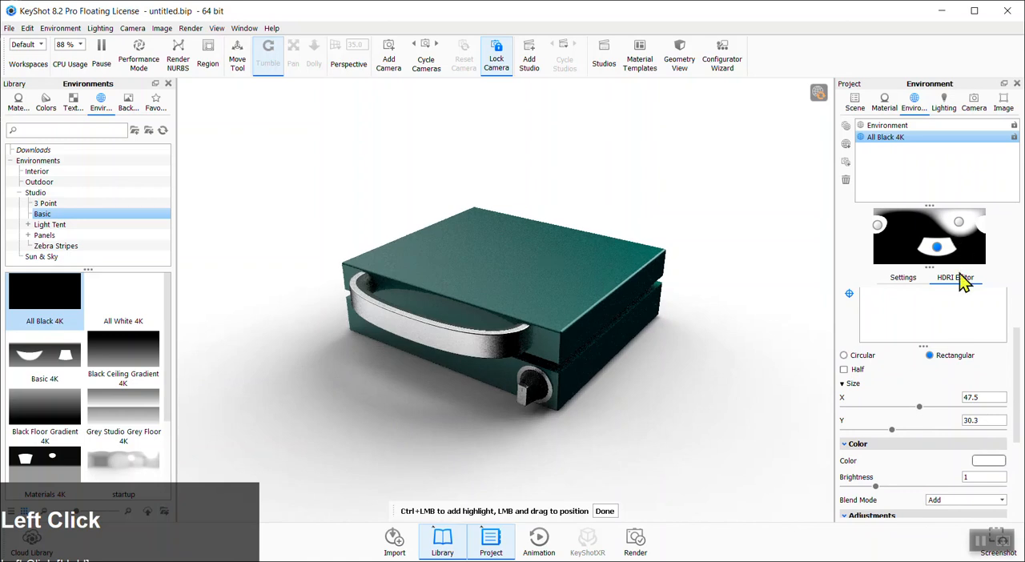
left_click_drag(887, 430, 930, 408)
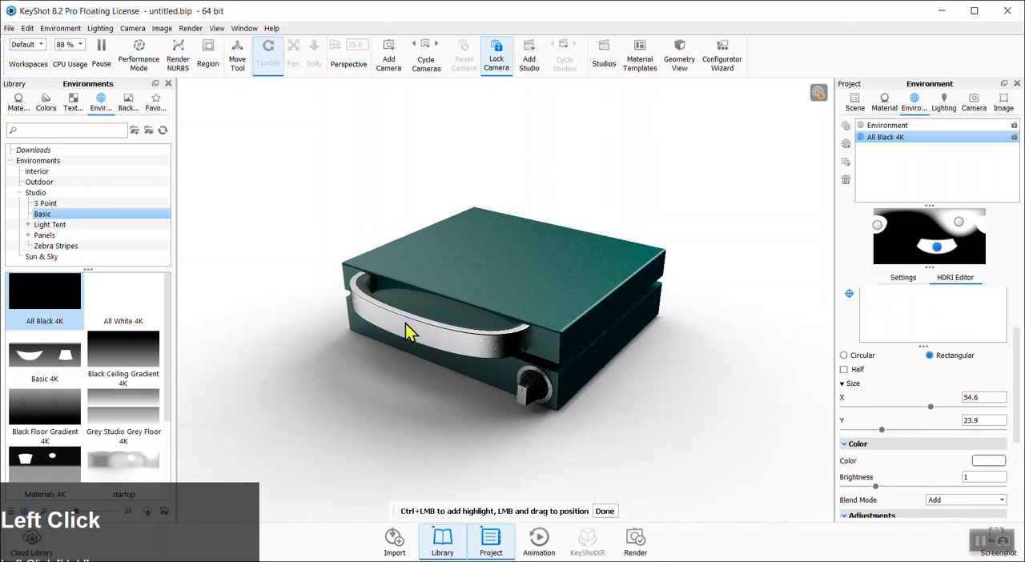
Re-place the third pin's highlight on the knob, set its brightness to 1.41, and finish placement
left_click(522, 403)
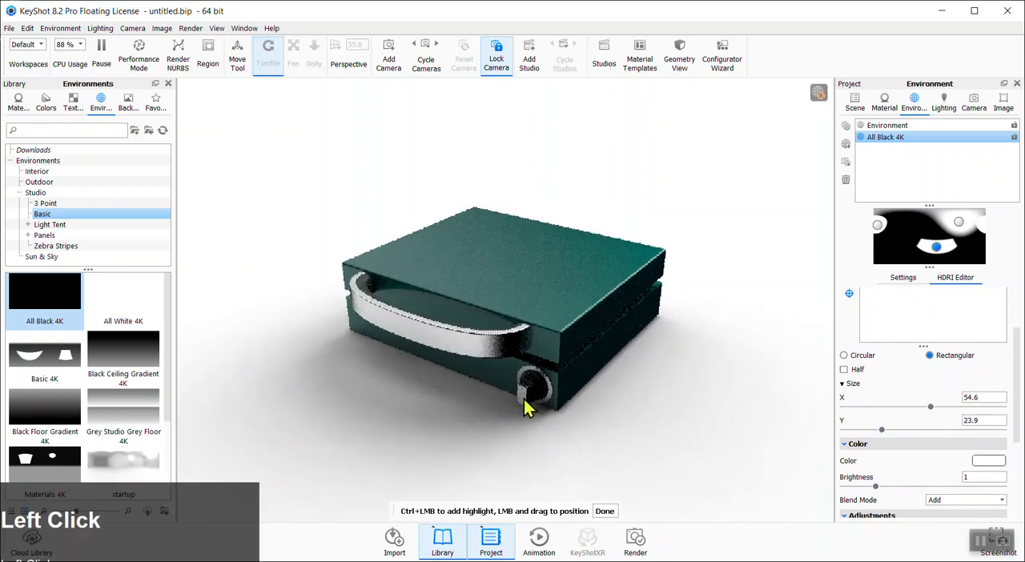
mouse_move(877, 491)
left_mouse_down()
mouse_move(903, 489)
mouse_move(888, 490)
left_mouse_up()
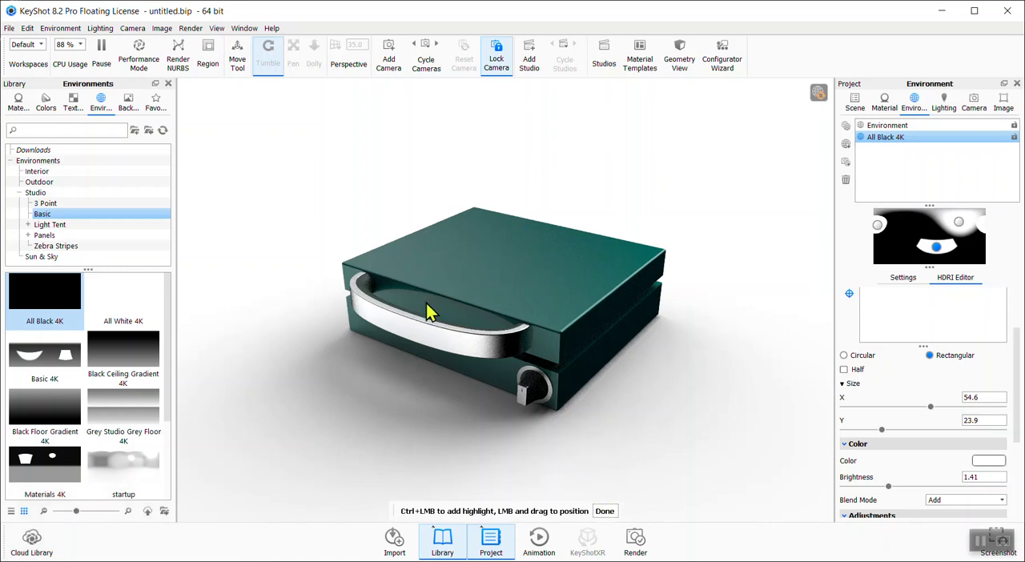
left_click(604, 511)
Select the first pin light in the HDRI editor and set its radius to 33.93
left_click(878, 226)
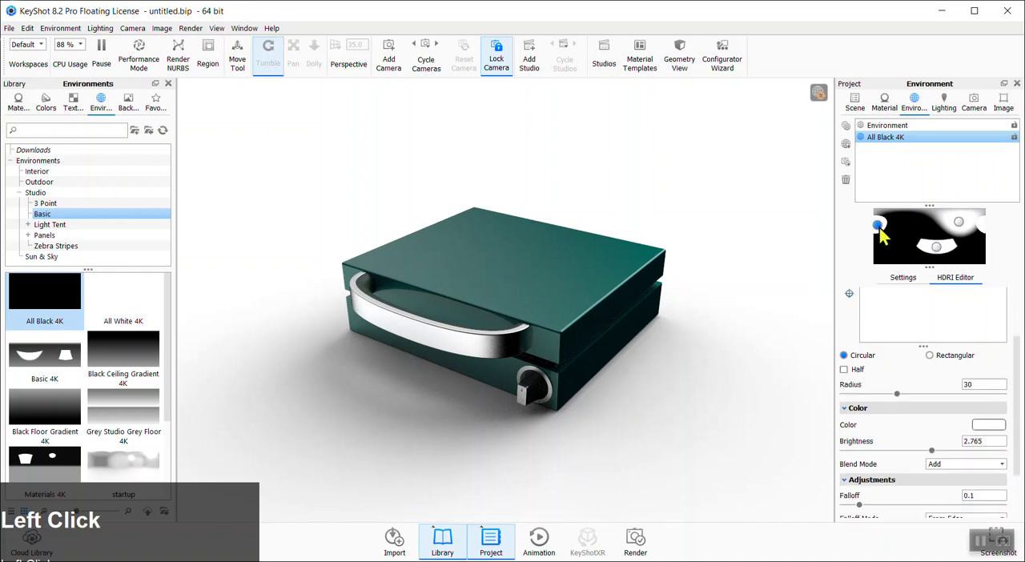
scroll(883, 324, "up", 2)
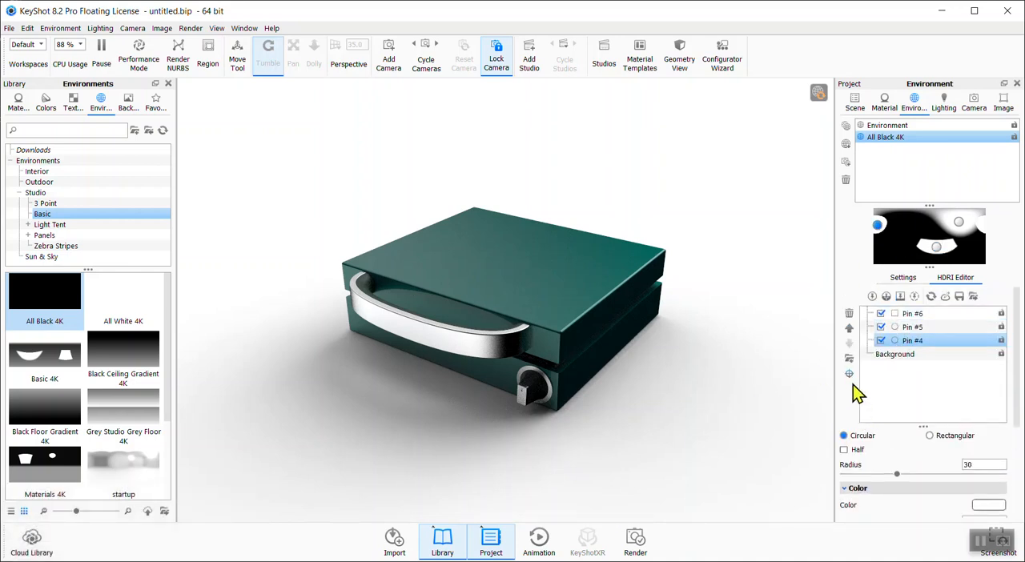
left_click(878, 227)
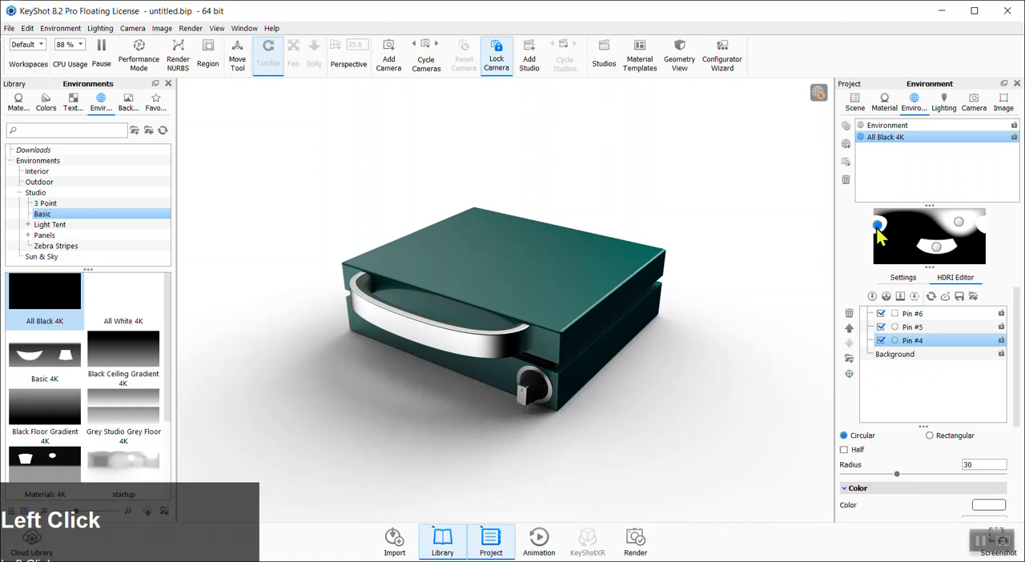
left_click_drag(876, 229, 877, 230)
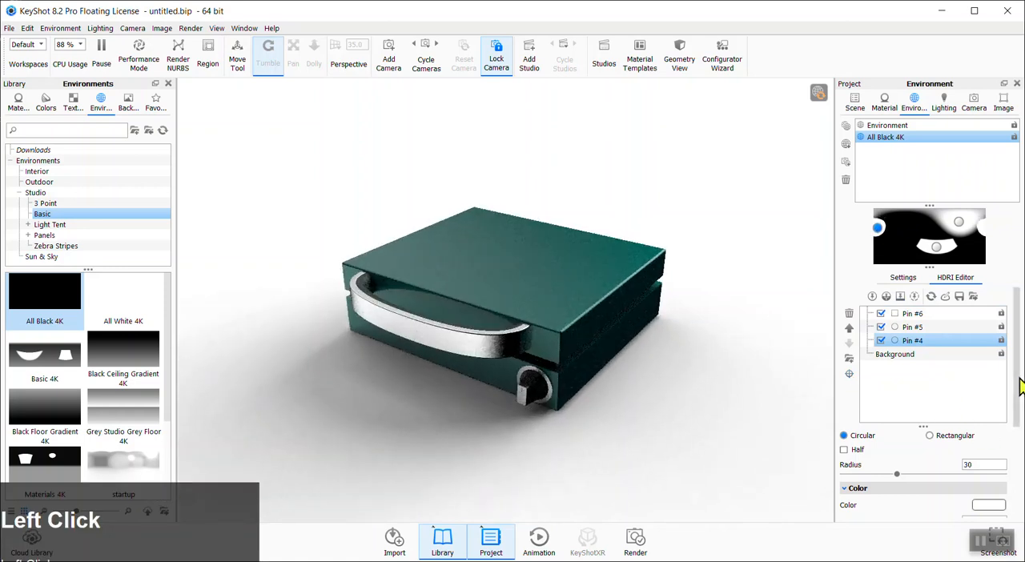
scroll(967, 444, "down", 2)
scroll(966, 448, "down", 2)
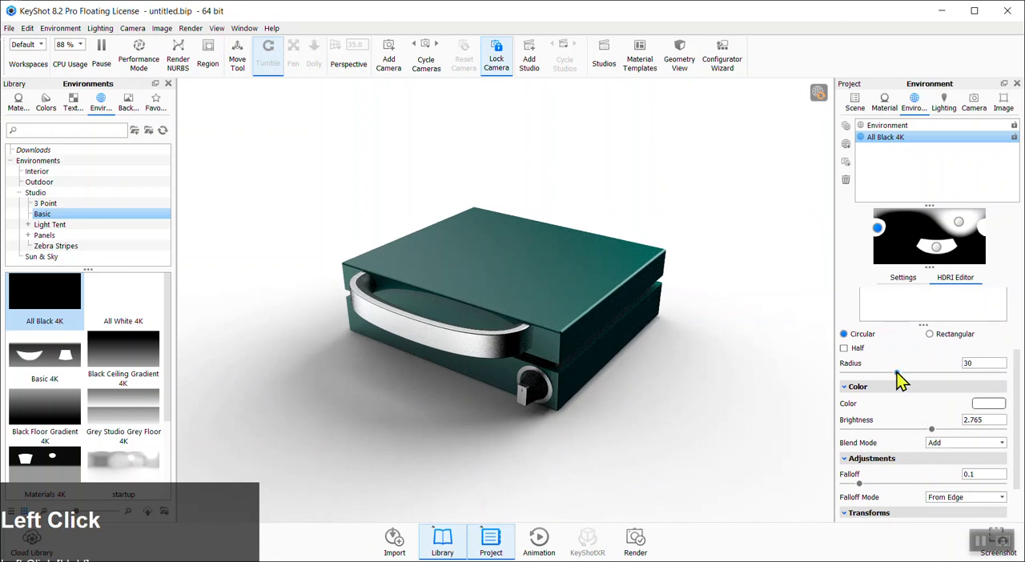
mouse_move(903, 371)
left_mouse_down()
mouse_move(916, 370)
mouse_move(903, 371)
left_mouse_up()
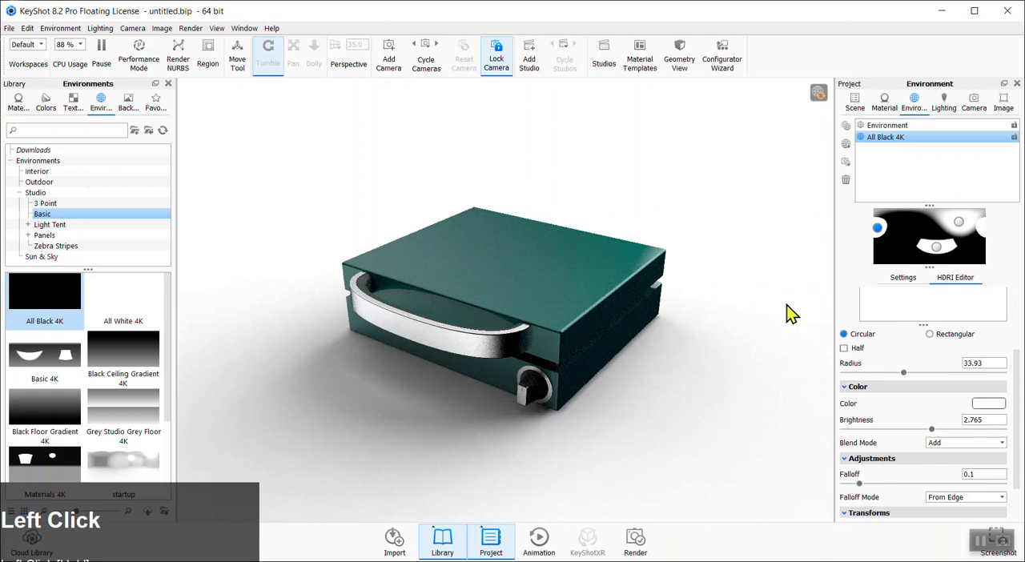
Re-place the first pin's highlight on the lid's front corner and finish placement
left_click_drag(1017, 376, 1015, 329)
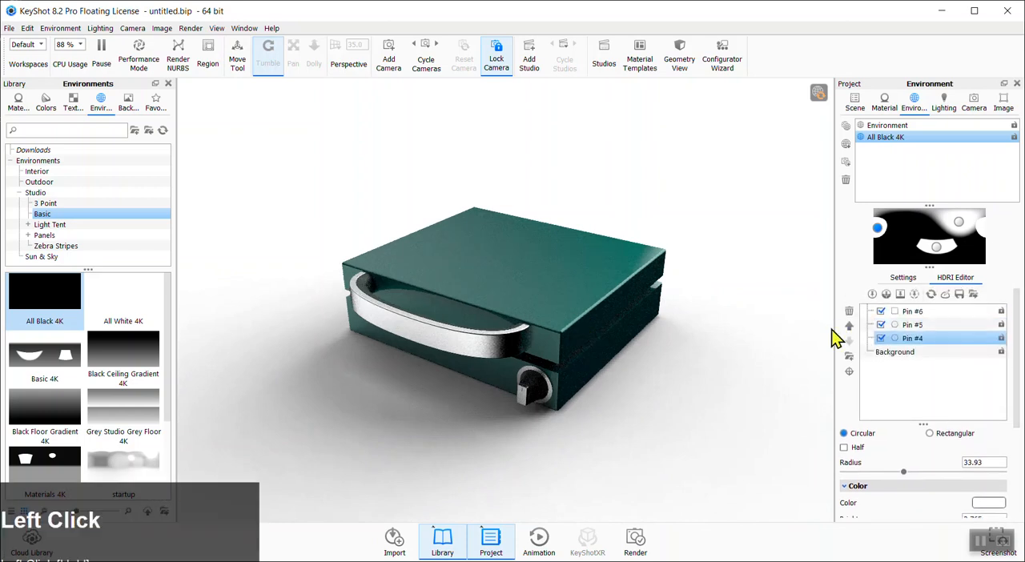
left_click(849, 371)
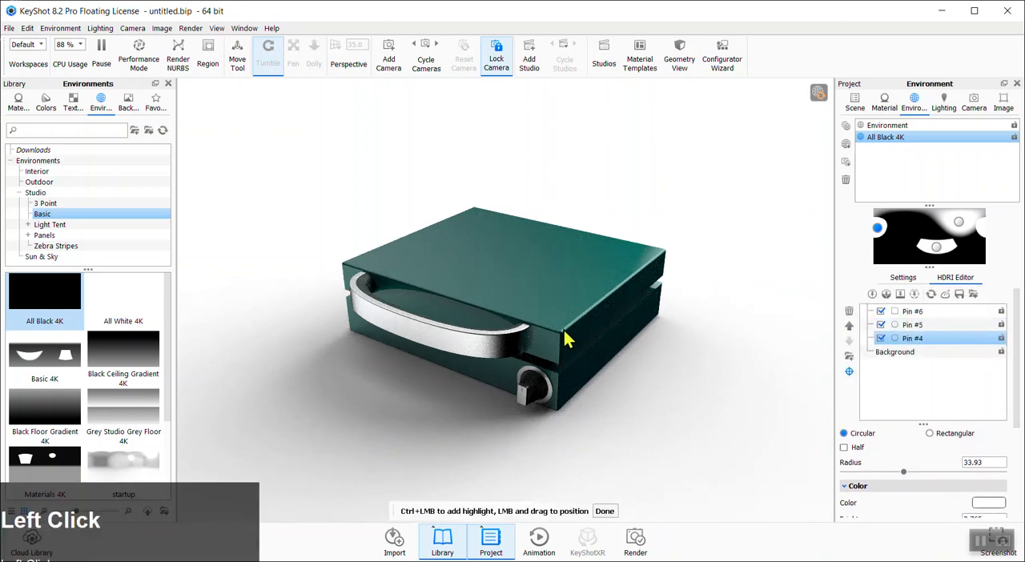
left_click(565, 340)
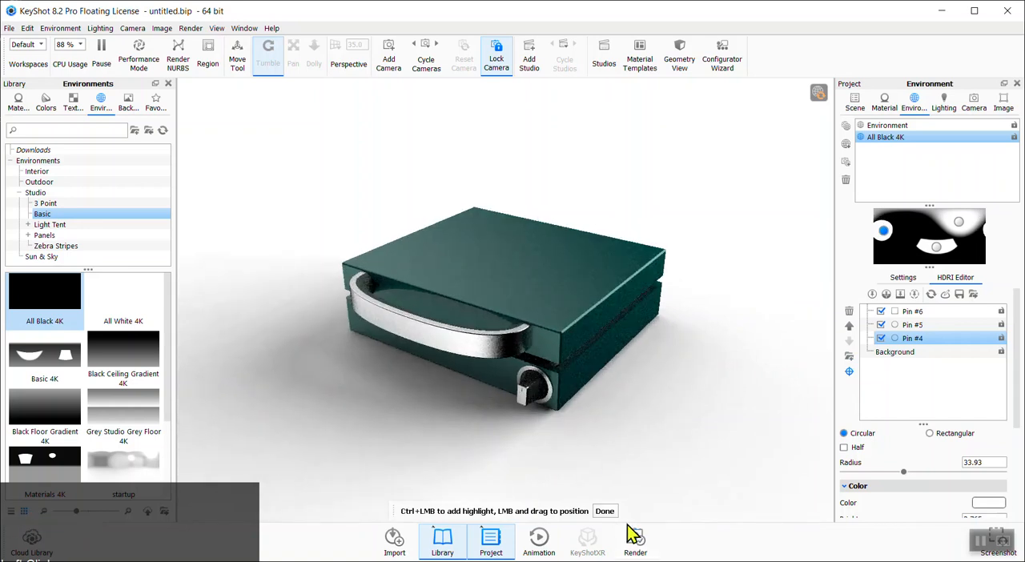
left_click(604, 510)
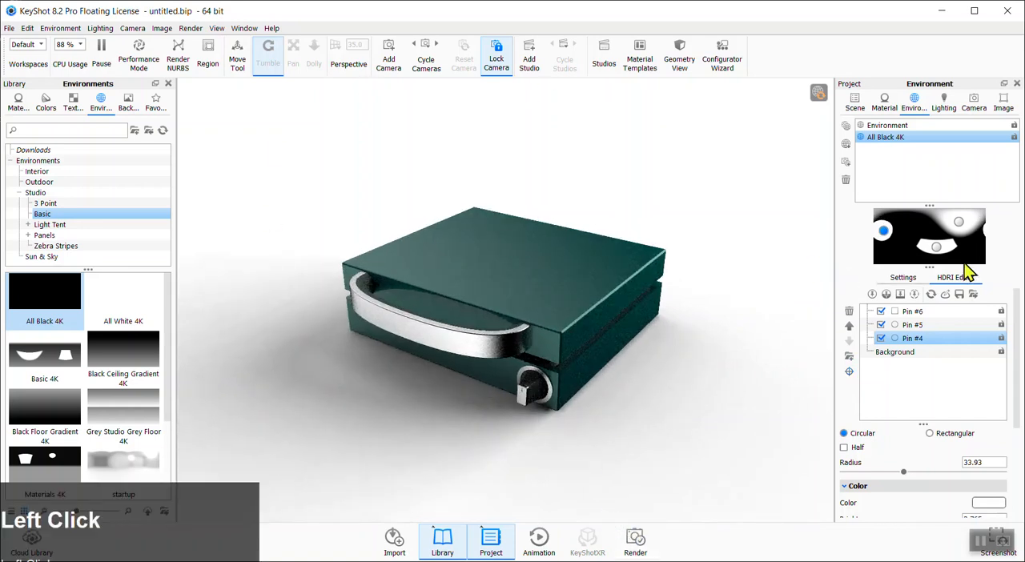
Select the second pin light and set its radius to 54.18 and brightness to 1.795
left_click(958, 222)
left_click_drag(903, 471, 942, 471)
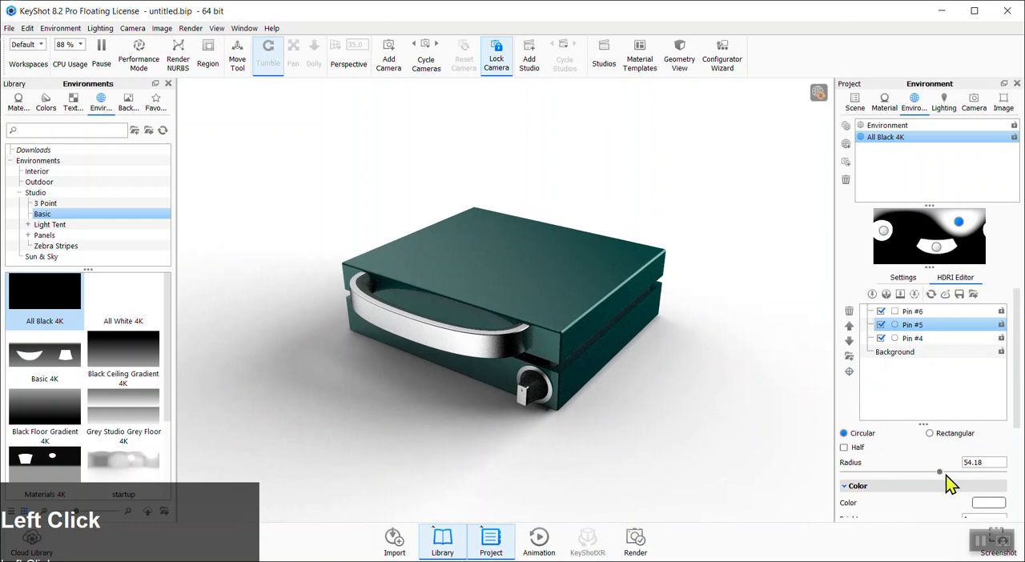
left_click_drag(1018, 423, 1017, 460)
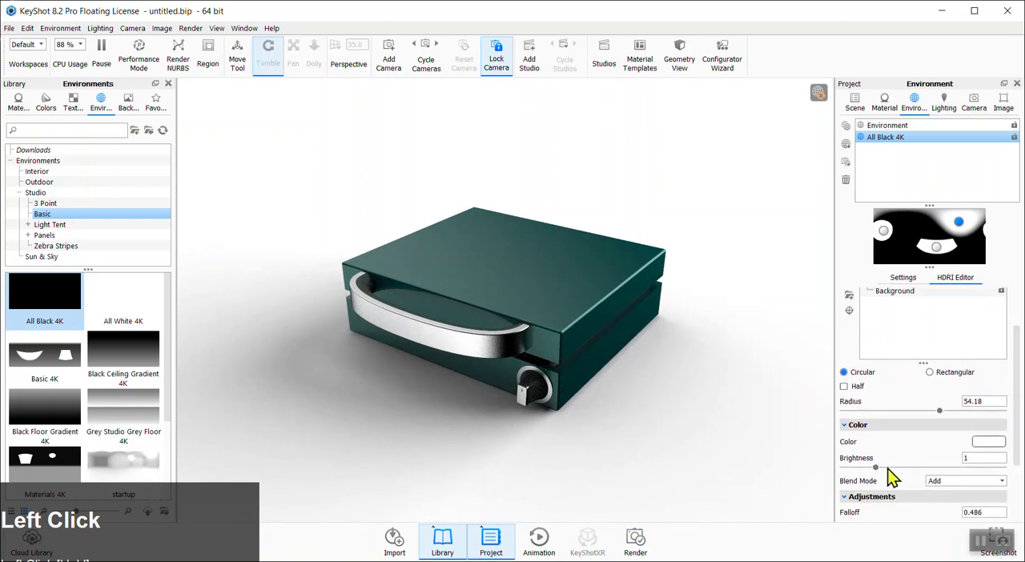
left_click_drag(877, 470, 903, 473)
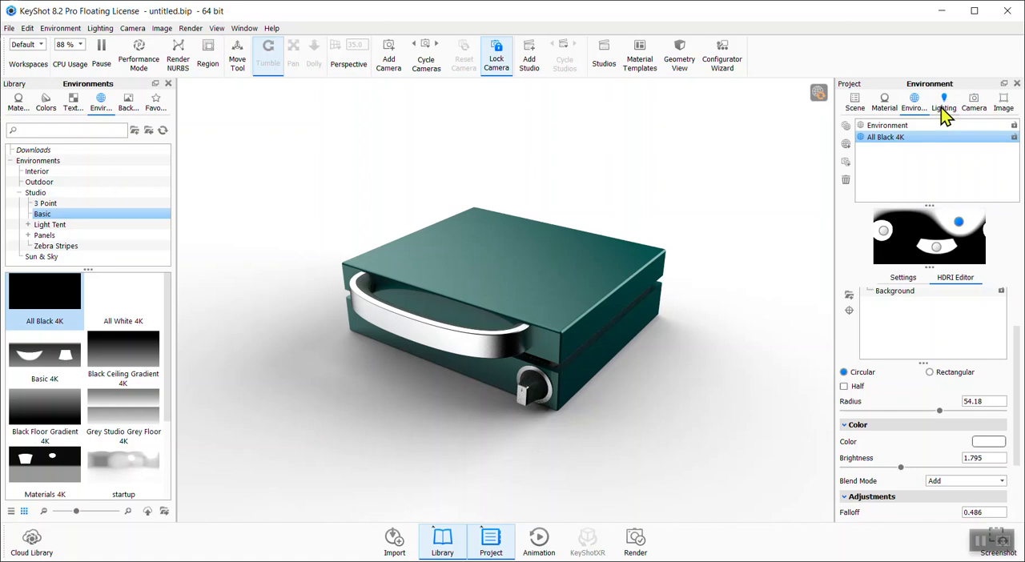
Add a new model set named chicago bulls in the scene tree
left_click(995, 542)
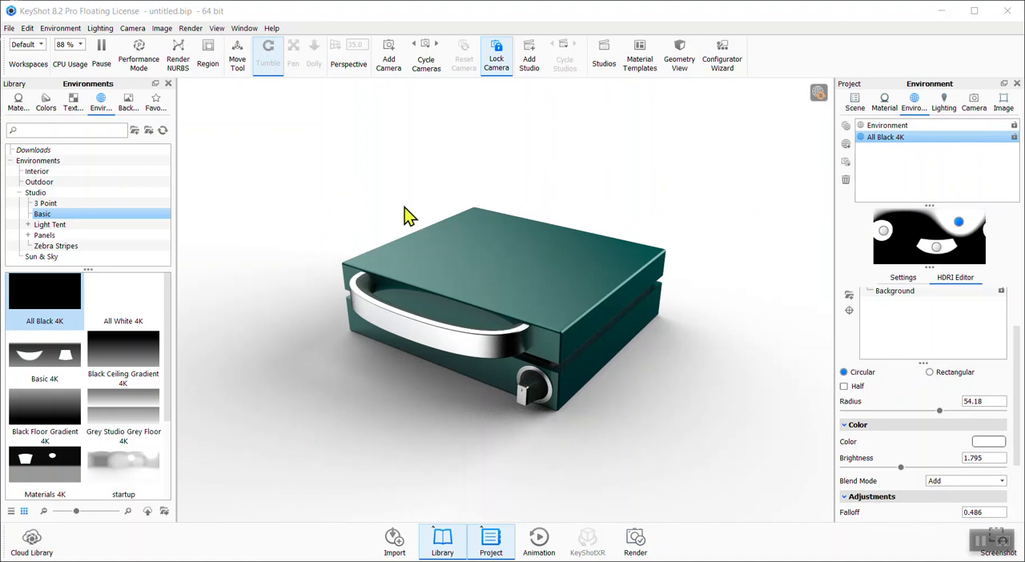
left_click(855, 103)
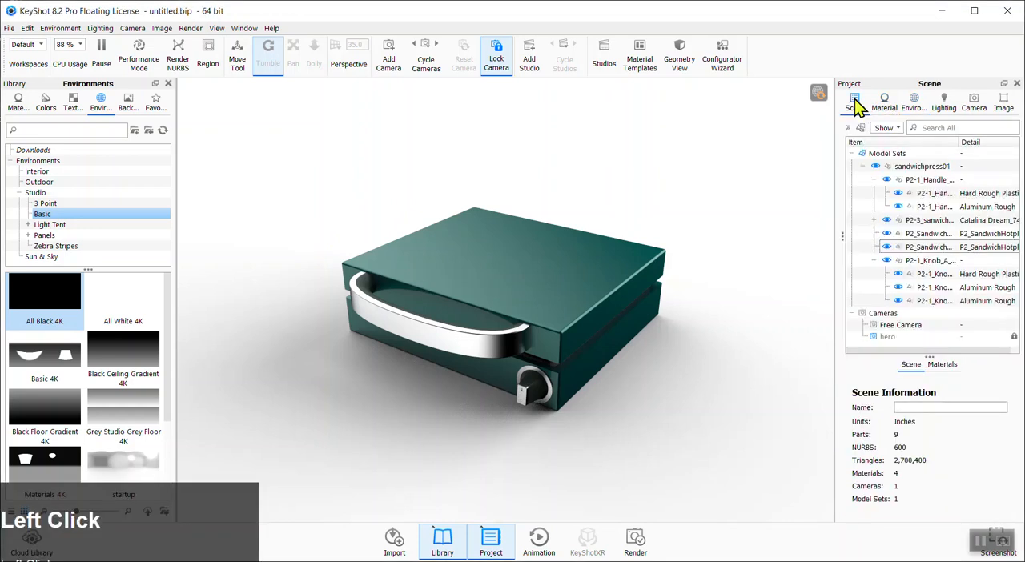
left_click(863, 166)
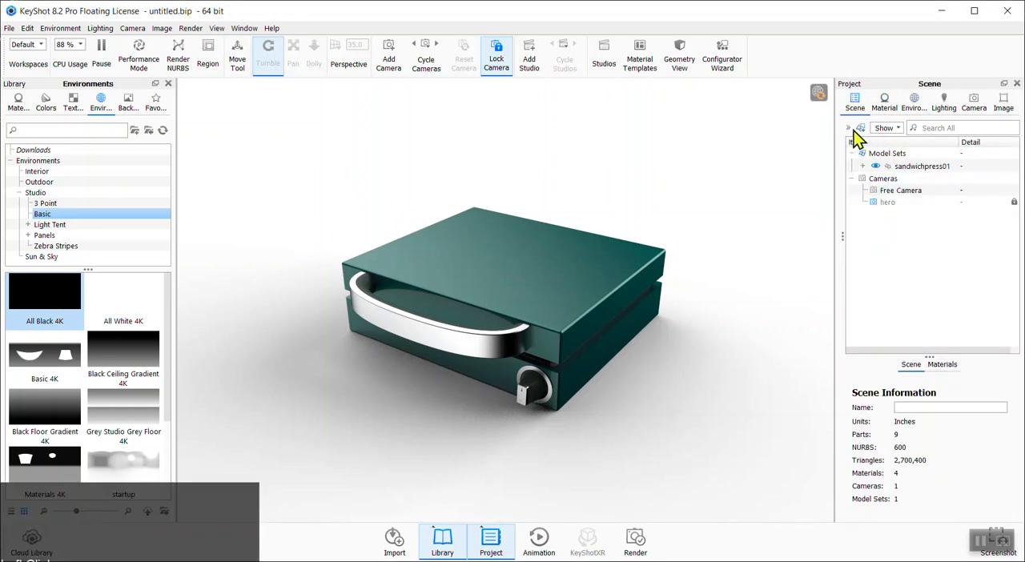
left_click(850, 128)
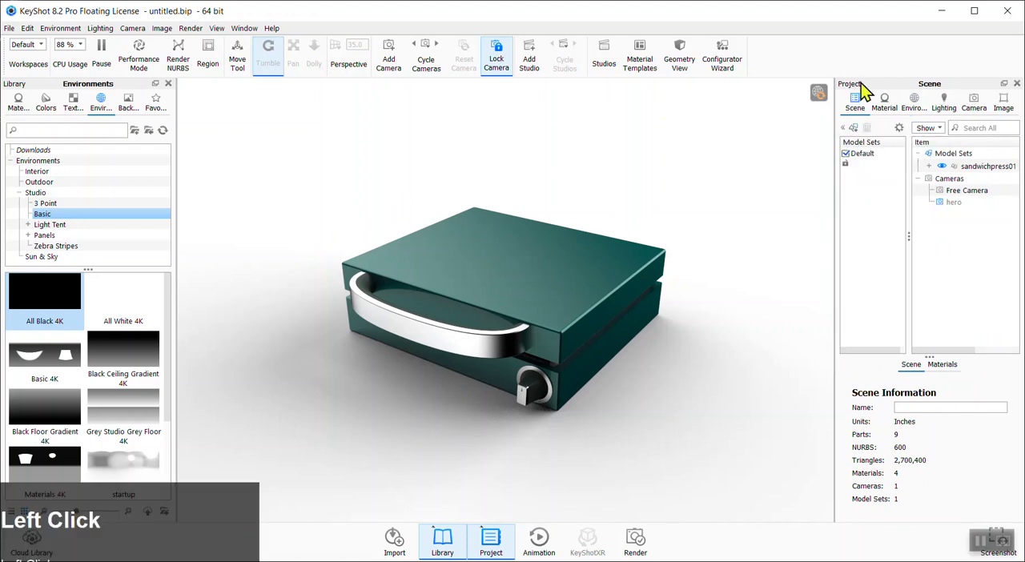
left_click(845, 130)
left_click(848, 130)
left_click(861, 161)
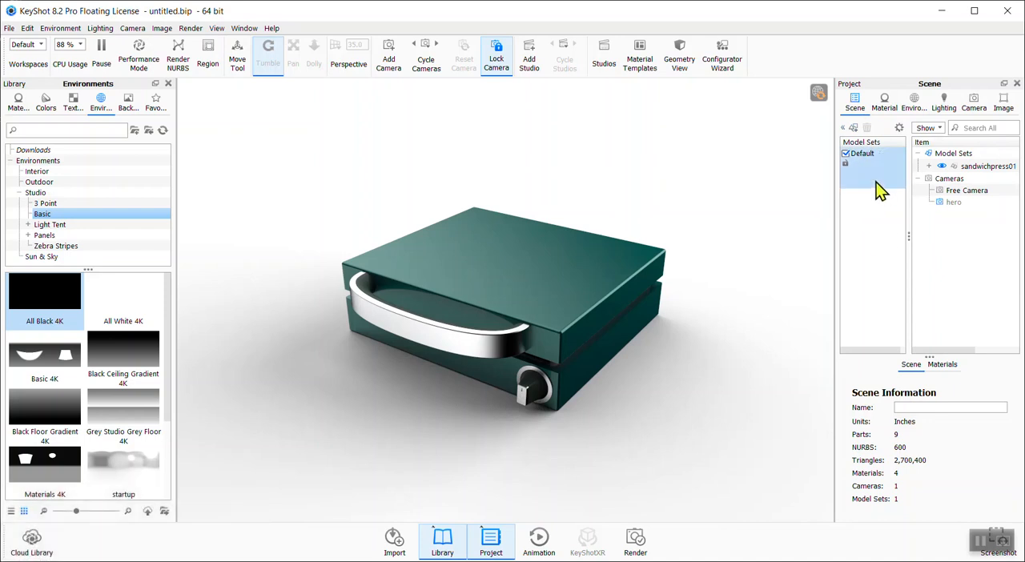
left_click(855, 128)
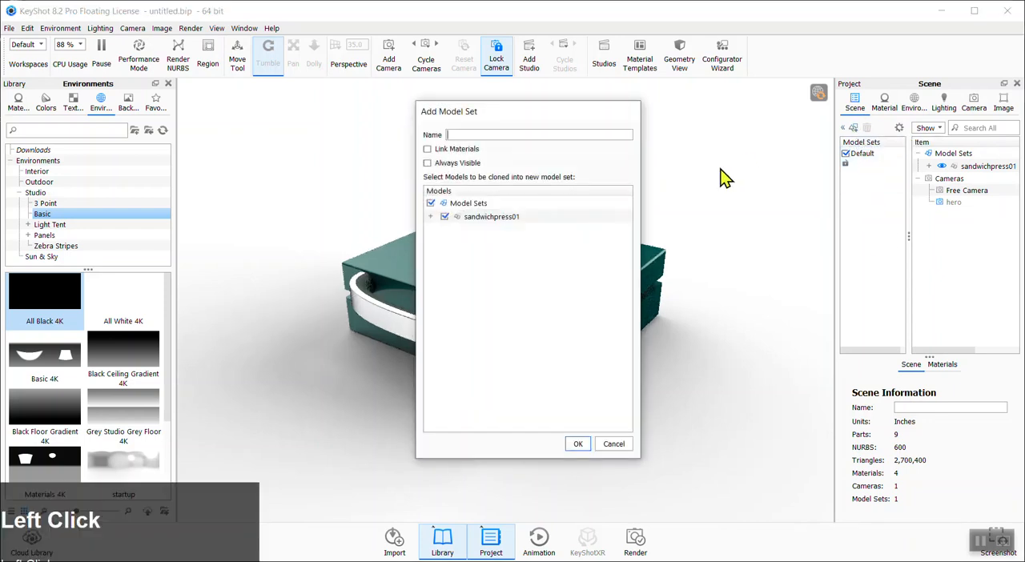
type("chicago bulls")
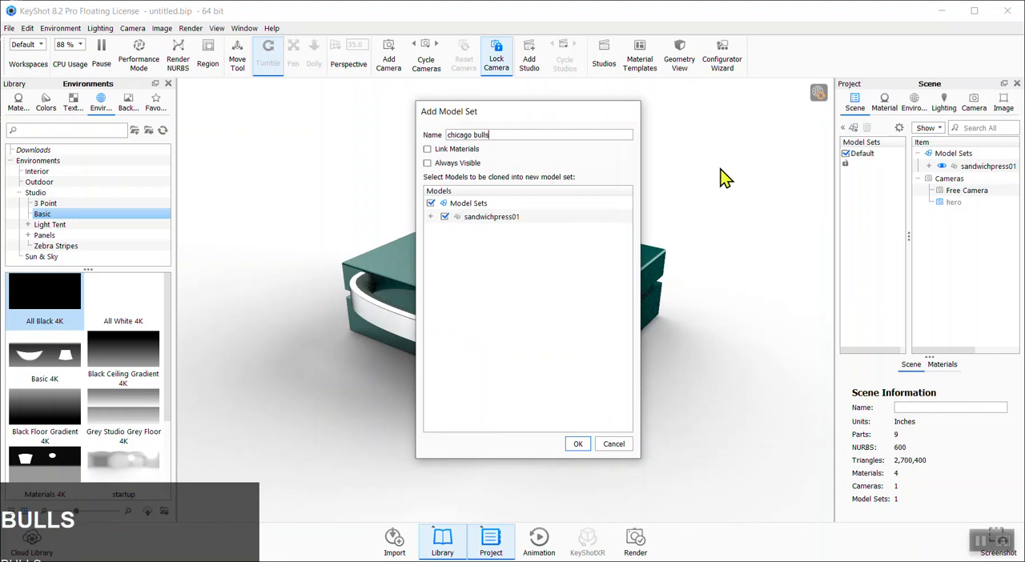
left_click(580, 445)
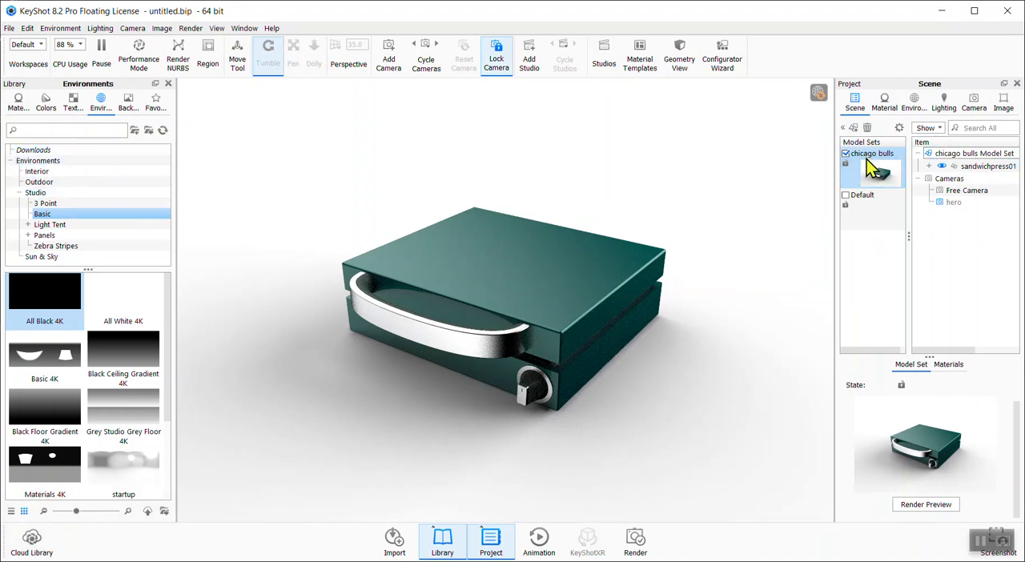
Apply the red Hard Rough plastic material to the sandwich press housing in the chicago bulls set
left_click(17, 104)
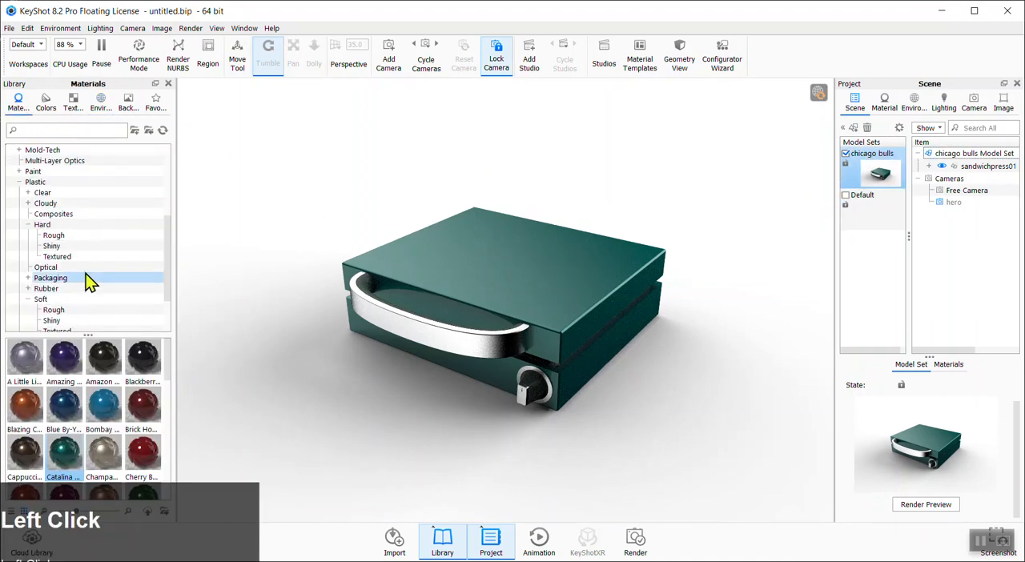
scroll(100, 276, "down", 1)
scroll(88, 268, "up", 1)
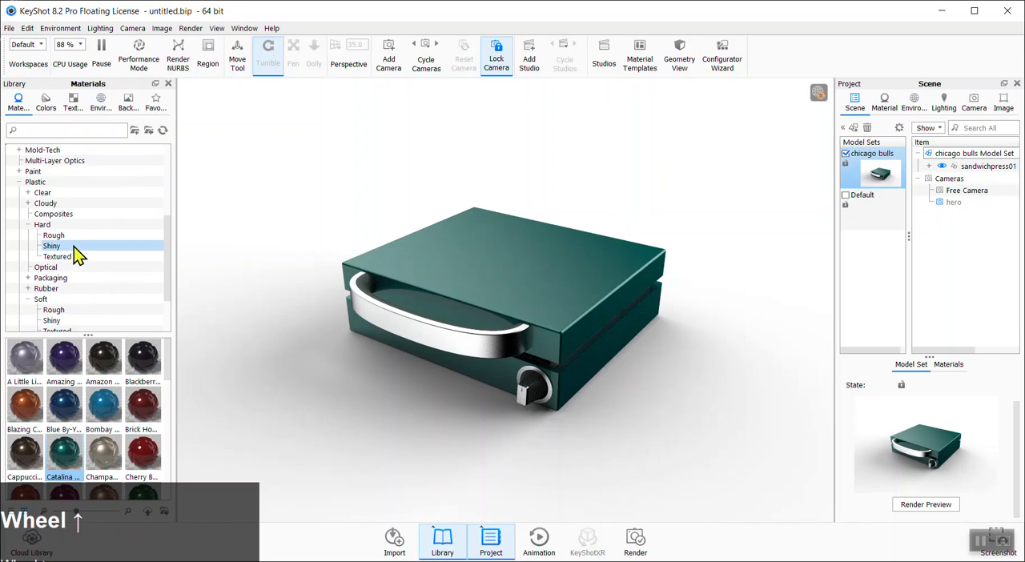
left_click(61, 239)
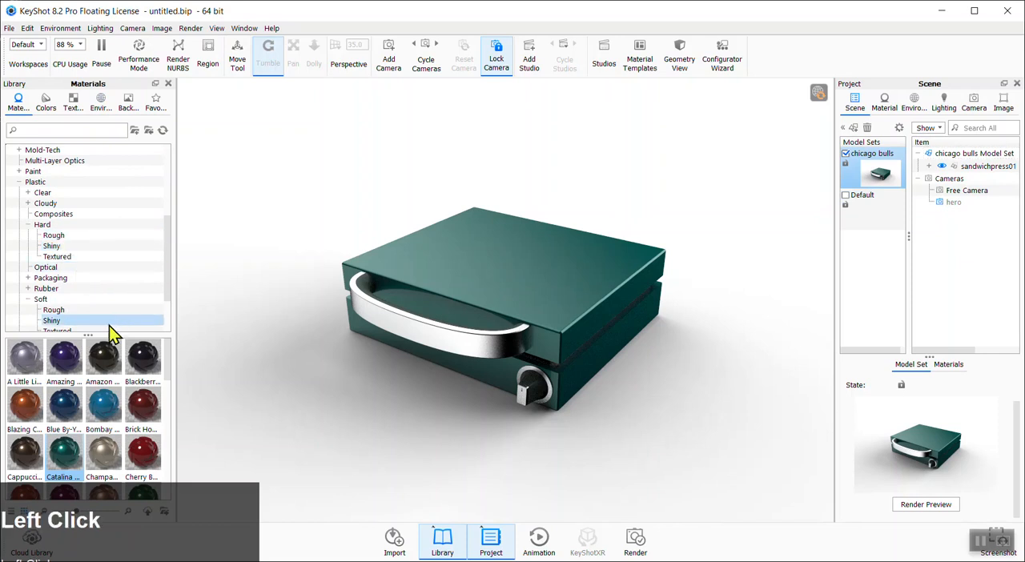
left_click(54, 237)
left_click_drag(25, 404, 520, 288)
Unlink the lower housing's material and apply the black Hard Rough plastic to it
right_click(593, 344)
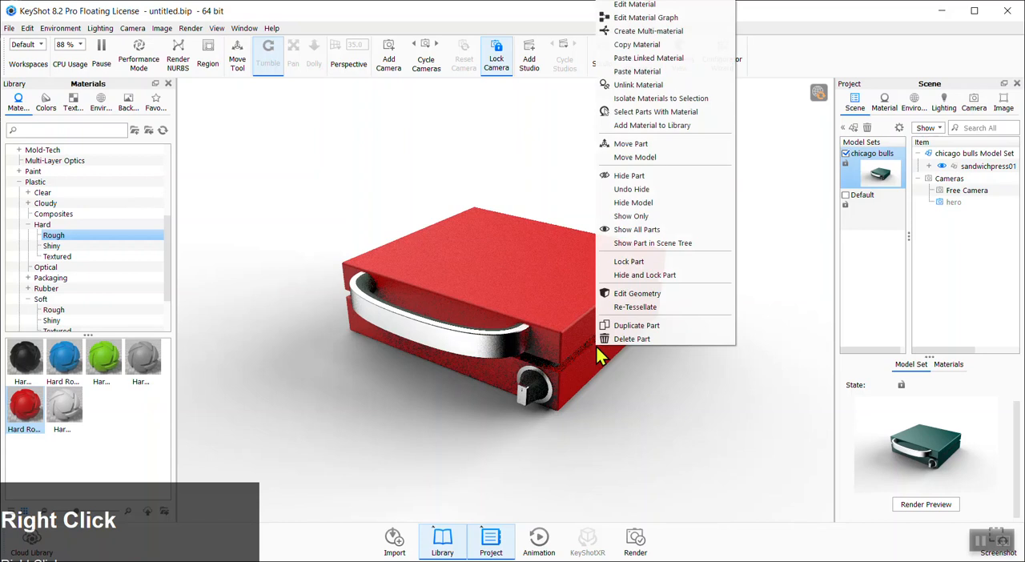
left_click(640, 85)
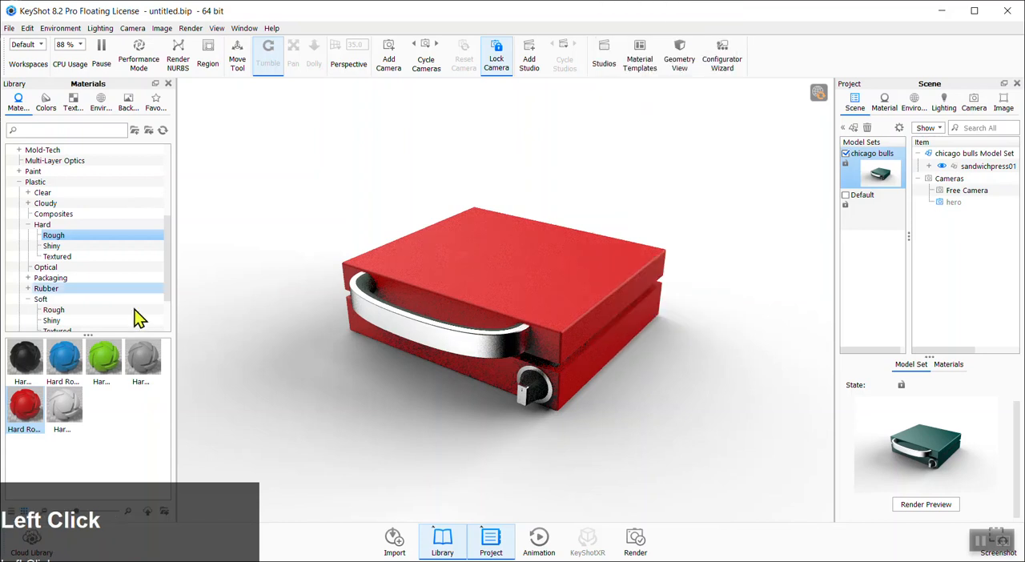
left_click_drag(24, 358, 585, 360)
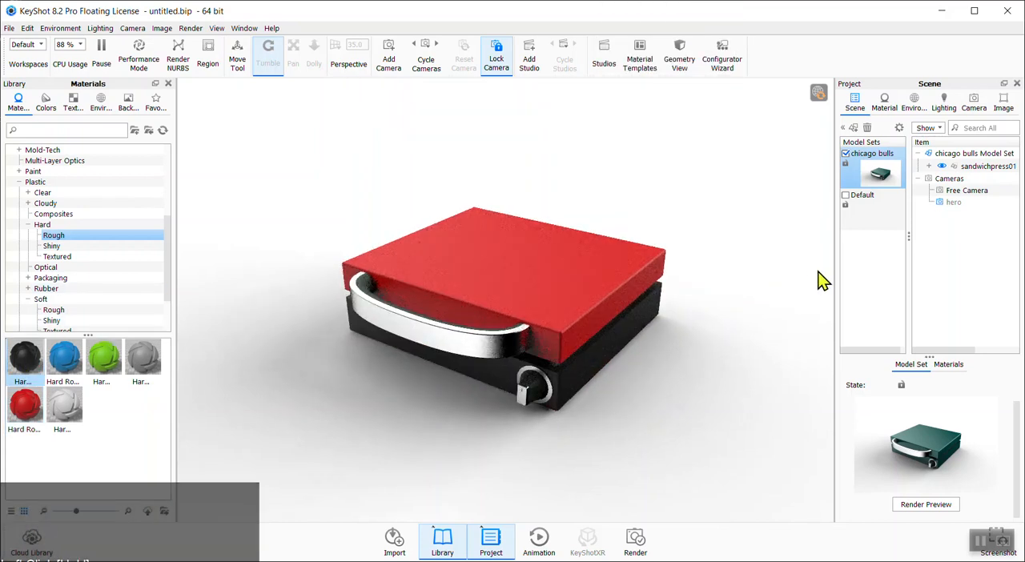
Render preview thumbnails for the chicago bulls and Default model sets, leaving Default active
left_click(847, 194)
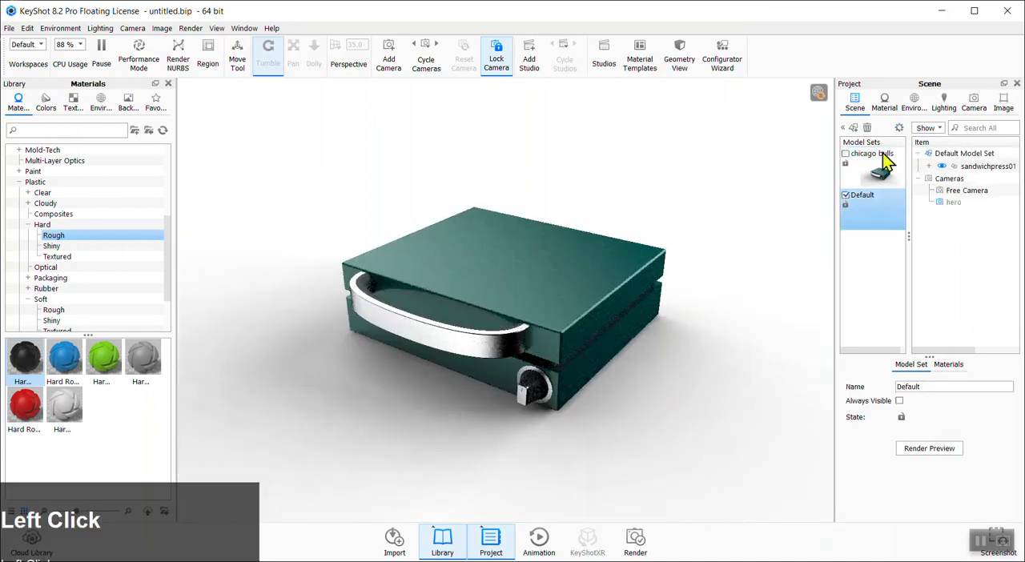
left_click(876, 164)
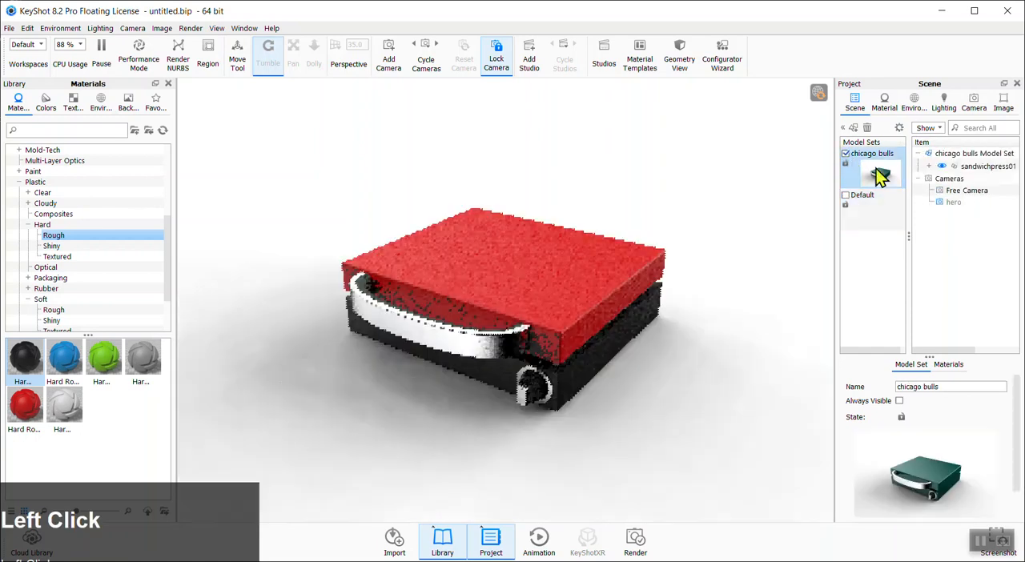
left_click_drag(1017, 411, 1007, 461)
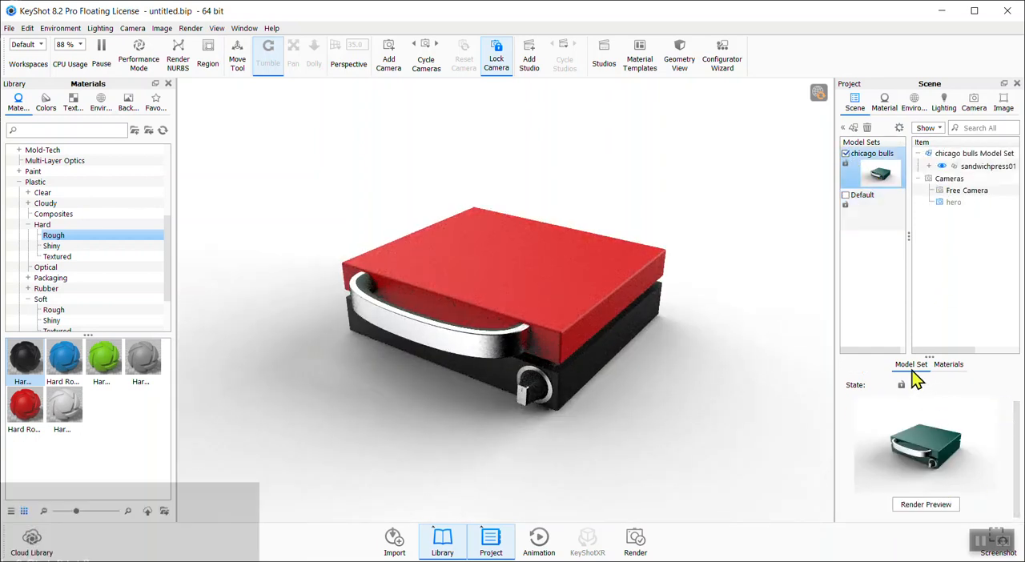
left_click(924, 506)
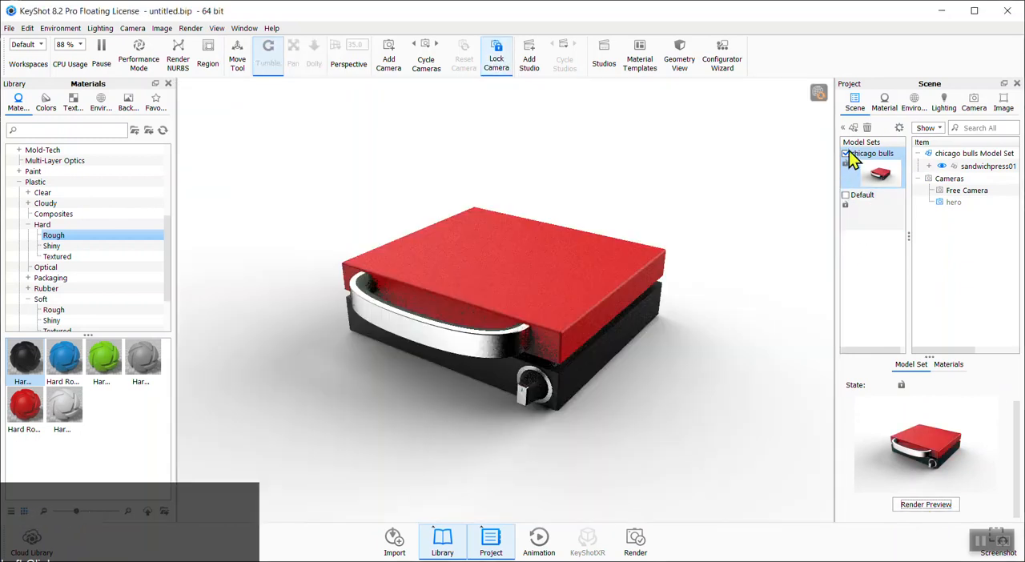
left_click(851, 194)
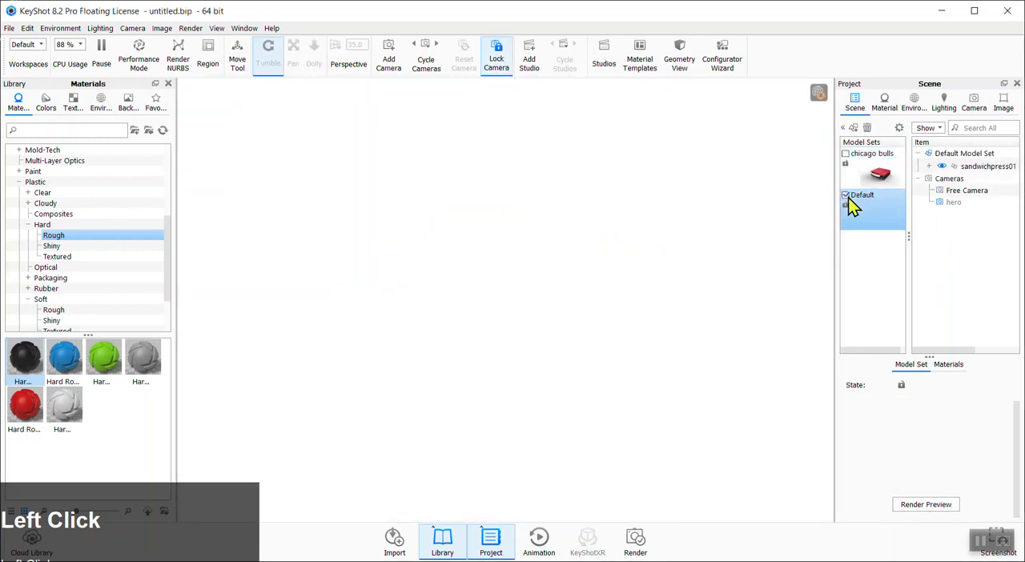
left_click(930, 449)
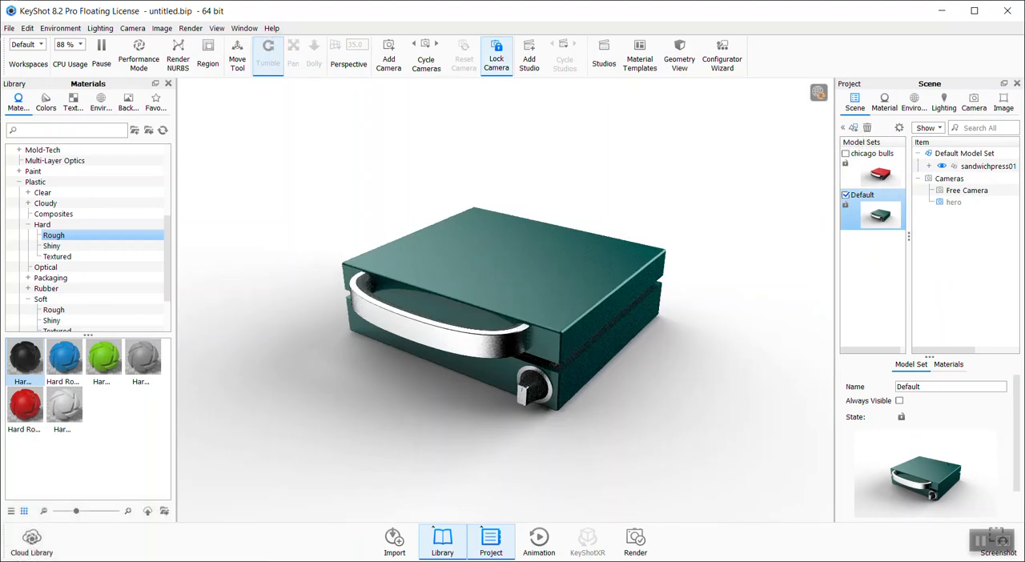
Open the Studios window
left_click(241, 30)
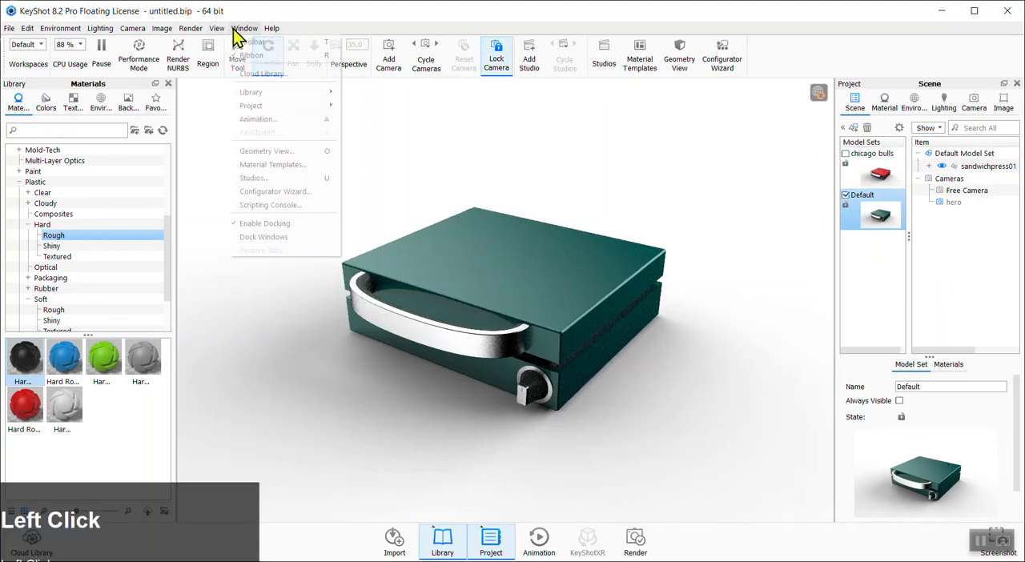
left_click(276, 178)
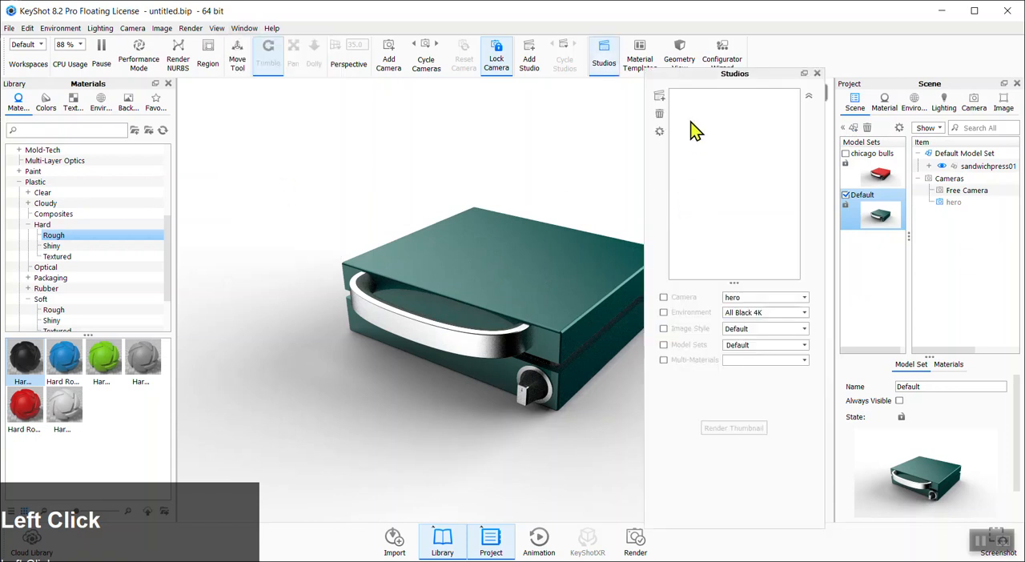
Add a studio using the hero camera, the Environment lighting setup and the Default model set
left_click(659, 96)
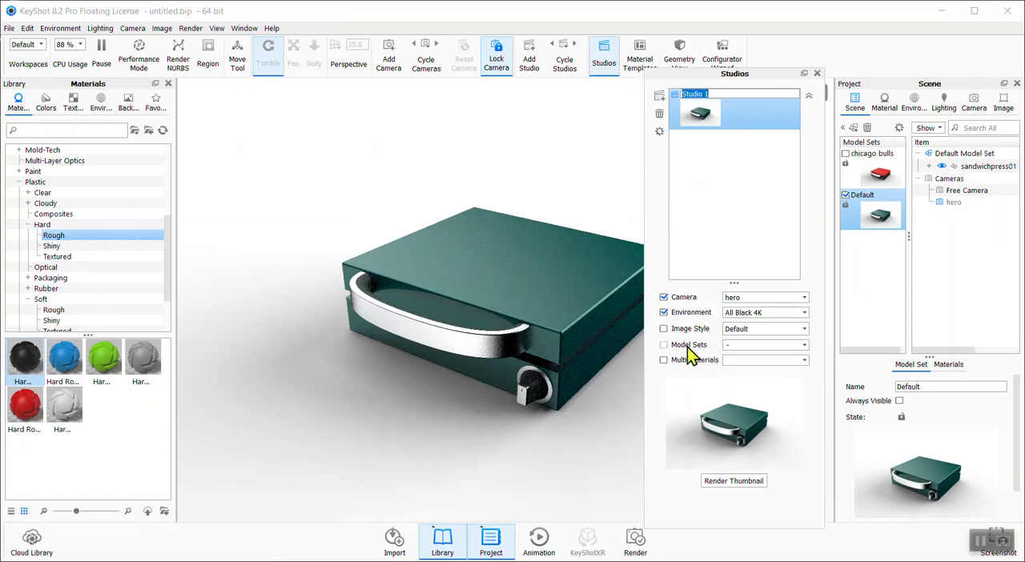
left_click(665, 345)
left_click(804, 345)
left_click(807, 348)
left_click(804, 313)
left_click(760, 331)
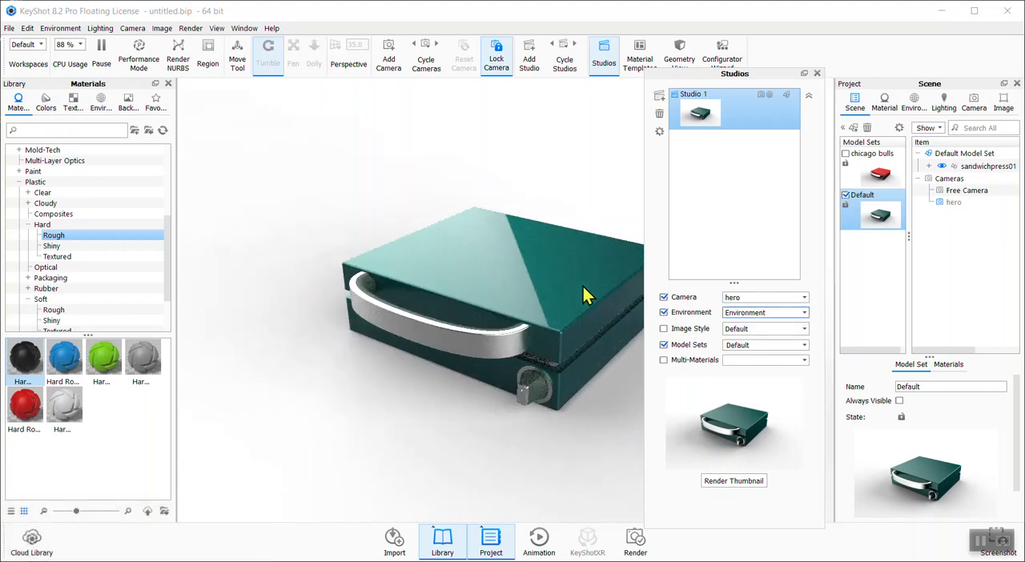
Add a second studio with the All Black 4K environment and the chicago bulls model set
left_click(659, 96)
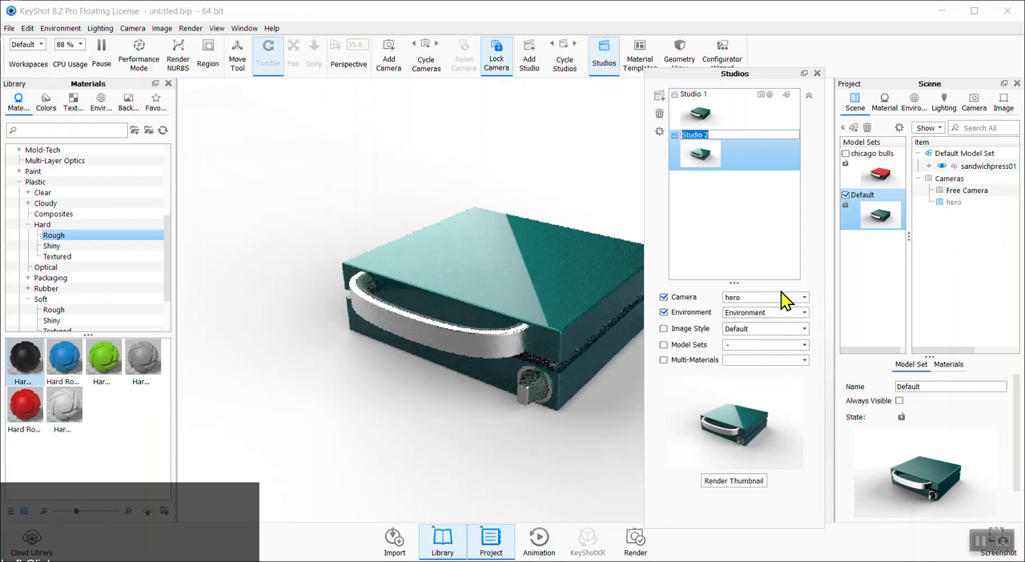
left_click(797, 315)
left_click(743, 331)
left_click(663, 345)
left_click(804, 345)
left_click(731, 357)
left_click(731, 367)
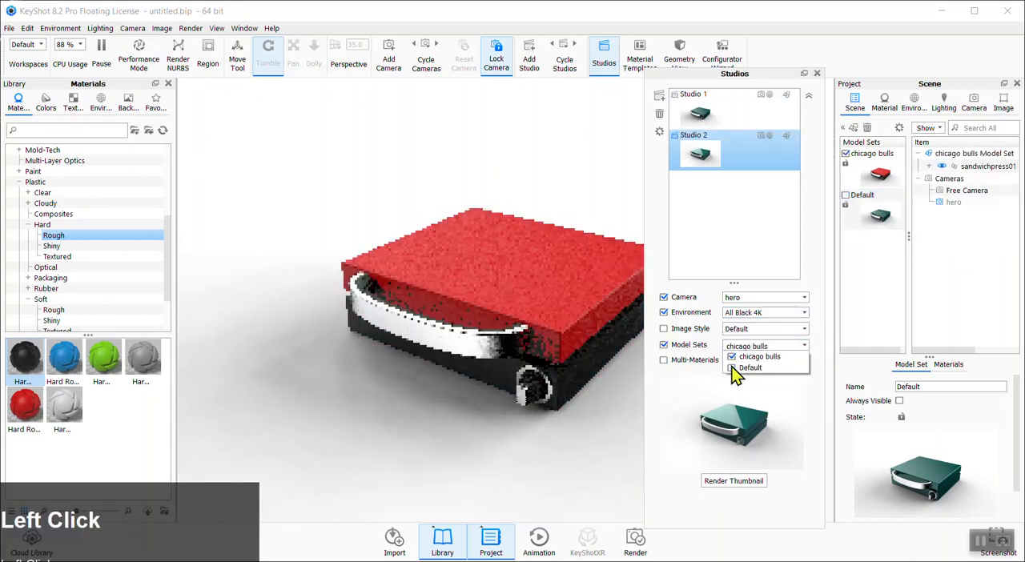
Close the Studios window and make the Default model set active again
left_click(817, 73)
left_click(873, 209)
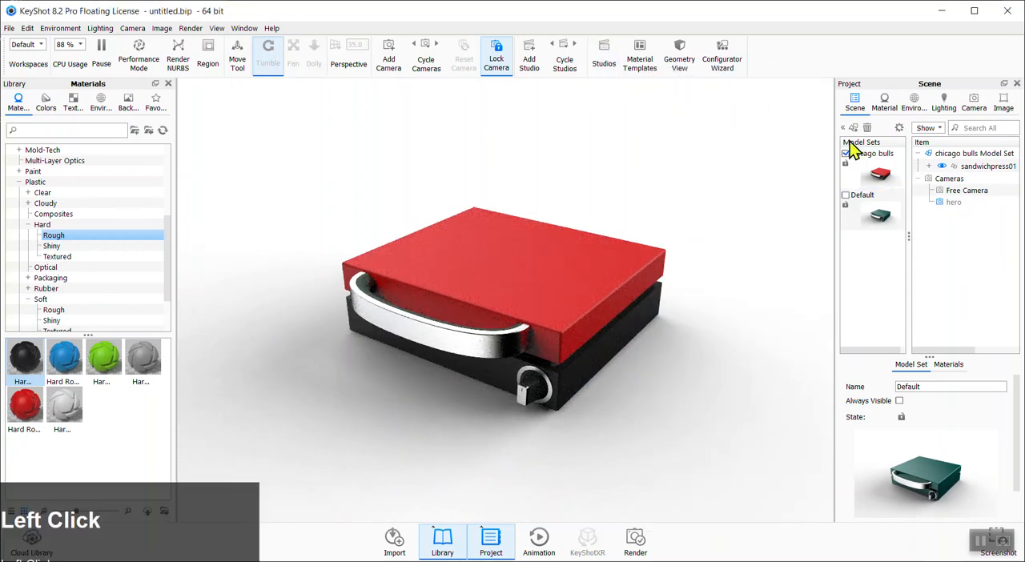
left_click(846, 194)
left_click(850, 160)
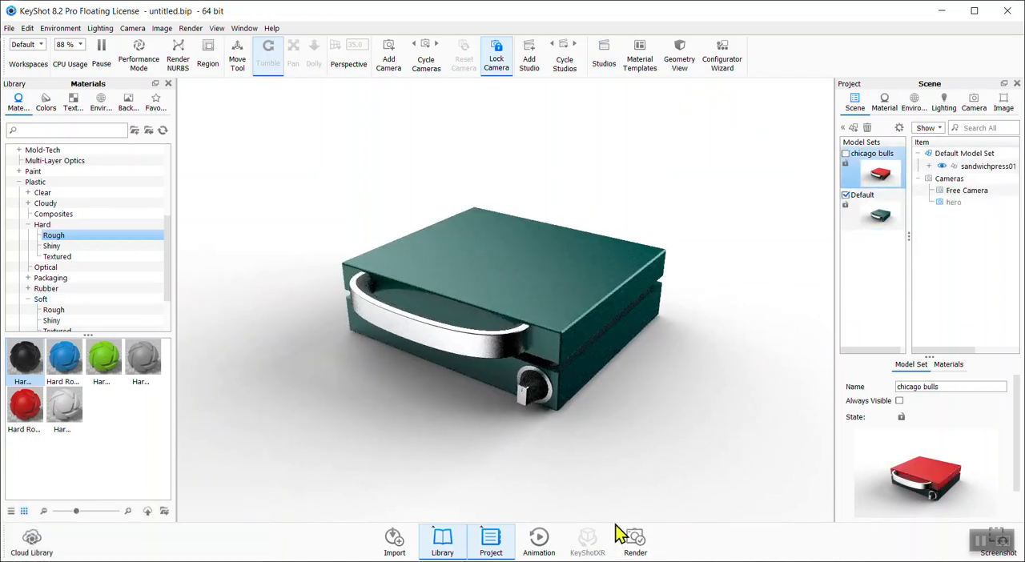
Open the Render dialog and set the output folder to the Desktop
left_click(634, 540)
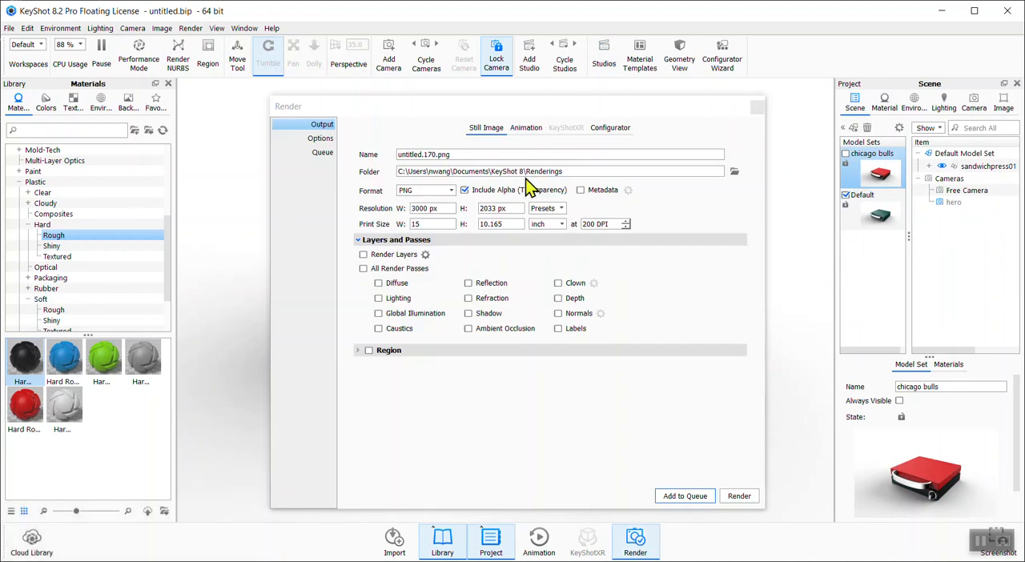
left_click_drag(581, 173, 391, 171)
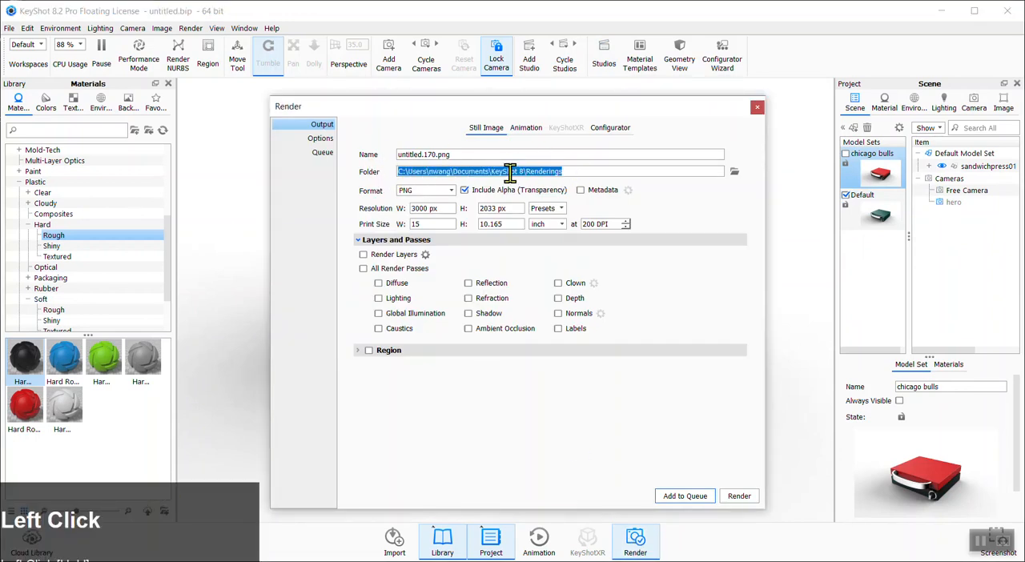
left_click(734, 172)
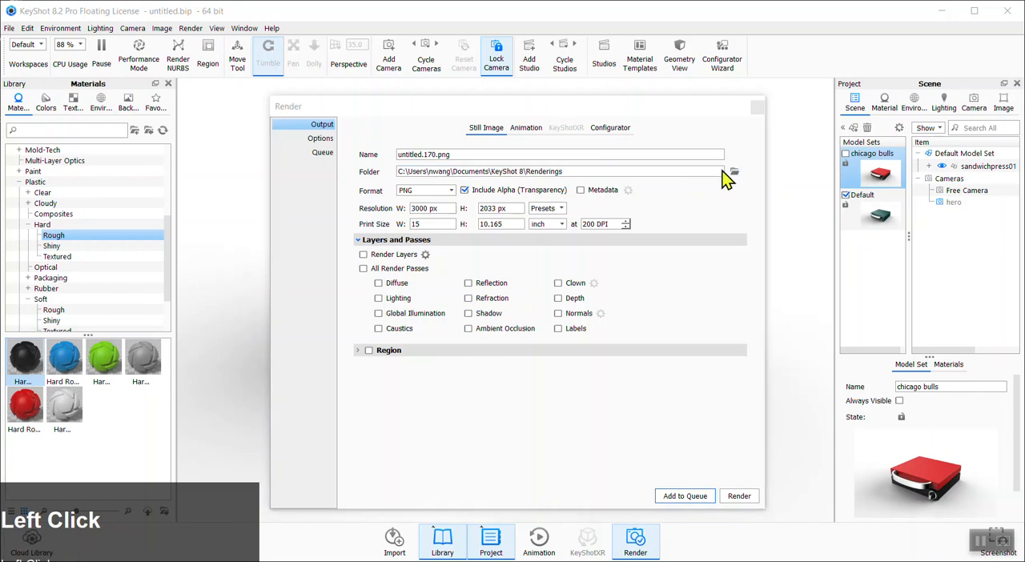
left_click_drag(379, 194, 379, 159)
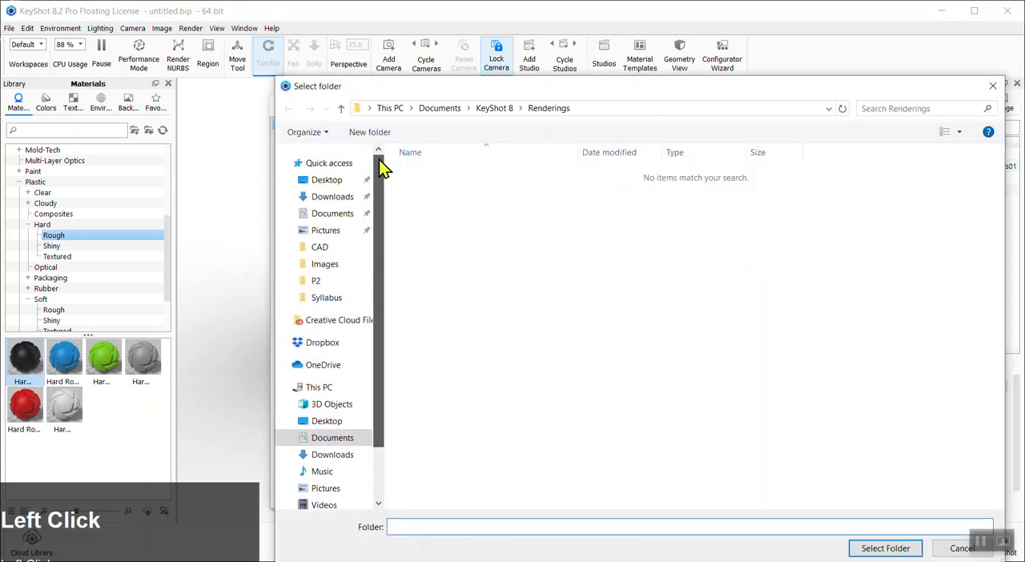
left_click(339, 180)
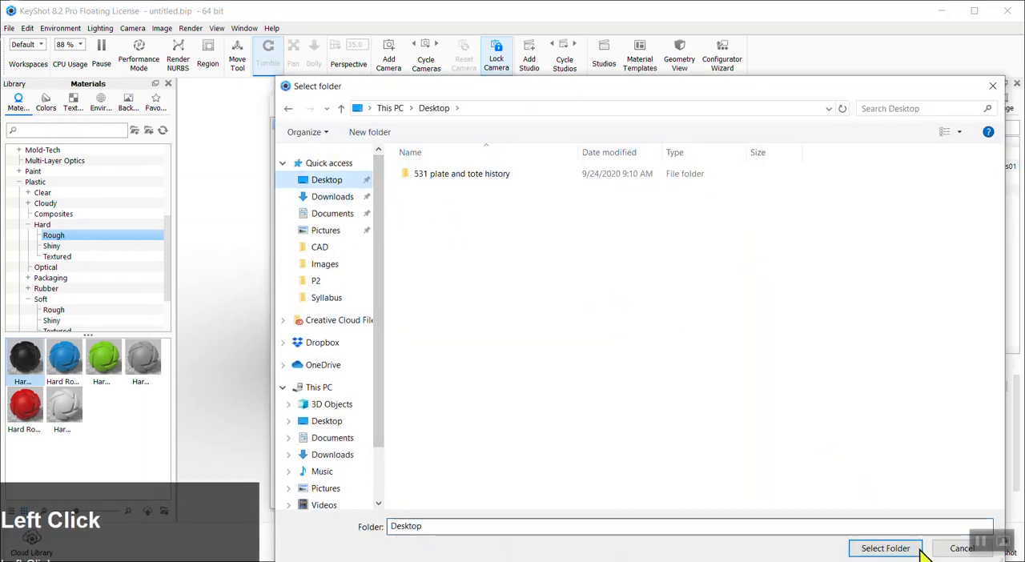
left_click(910, 548)
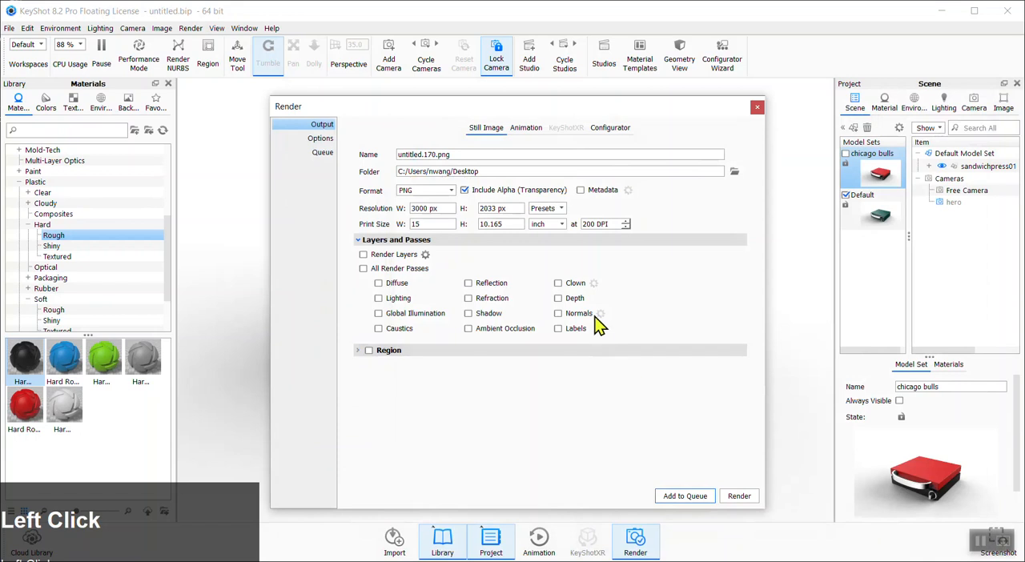
Choose PNG as the still image output format
left_click(450, 192)
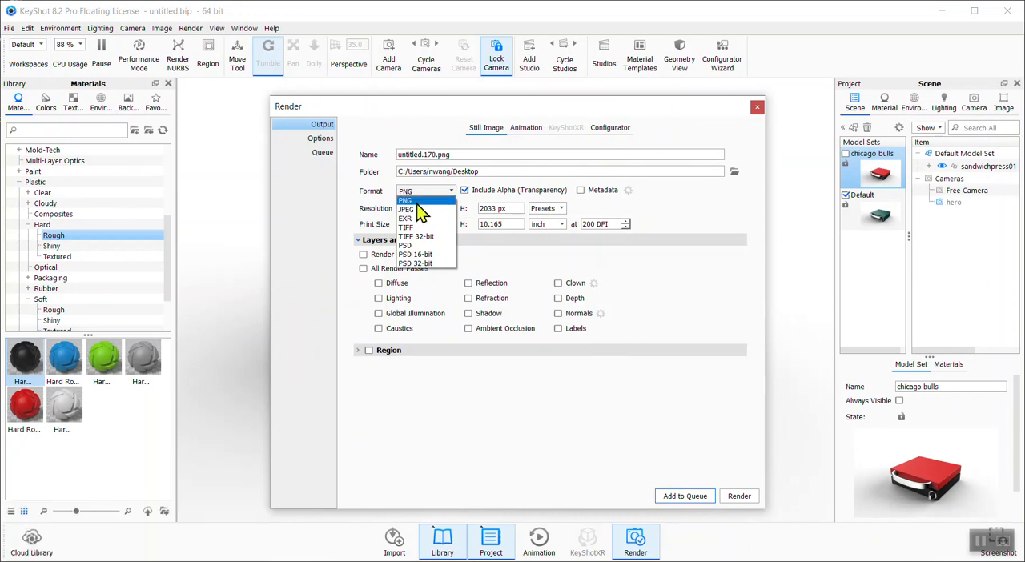
left_click(416, 201)
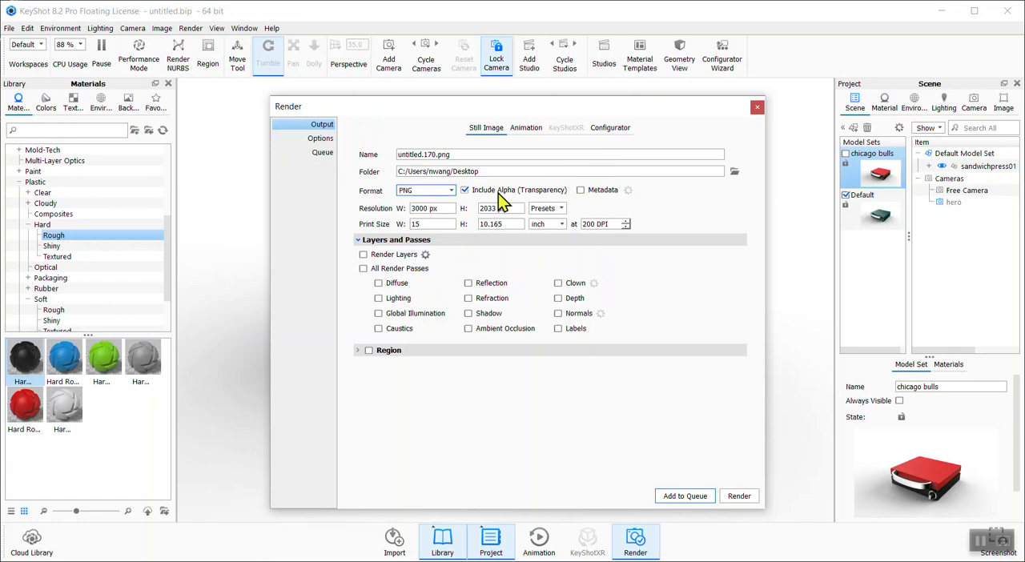
left_click_drag(506, 106, 777, 140)
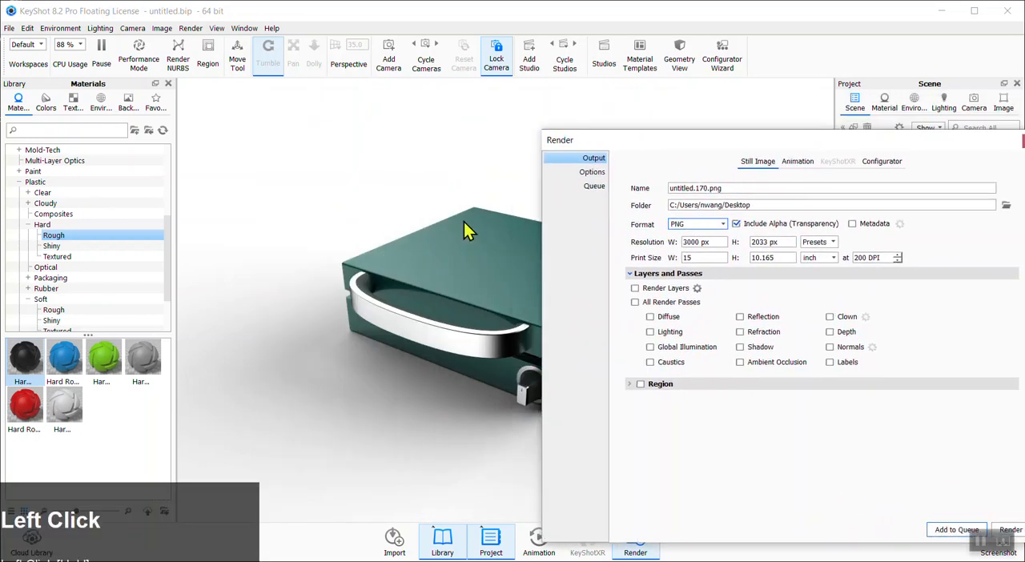
left_click_drag(705, 142, 549, 119)
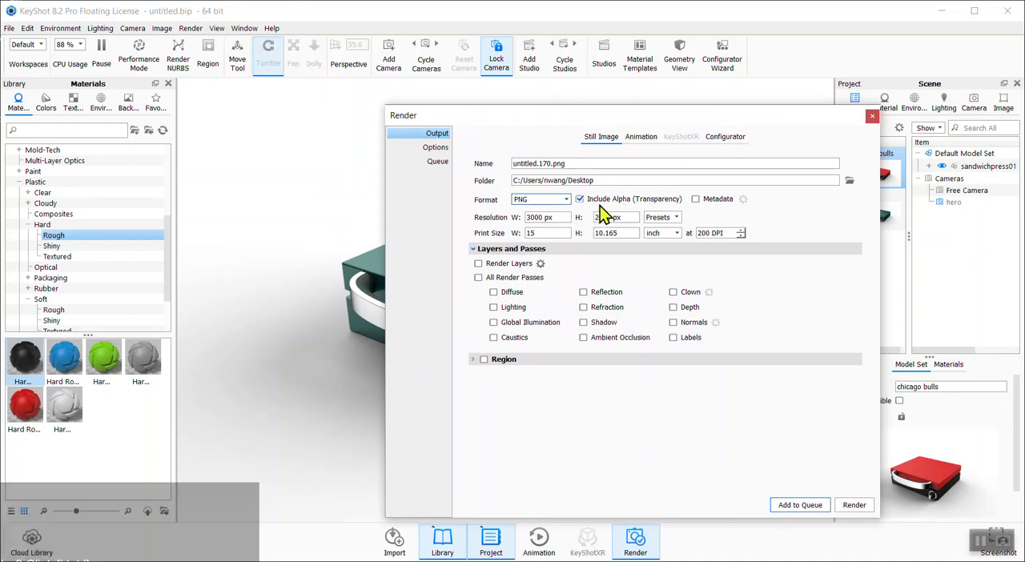
Toggle All Render Passes and the Clown pass on and then off again
left_click(479, 278)
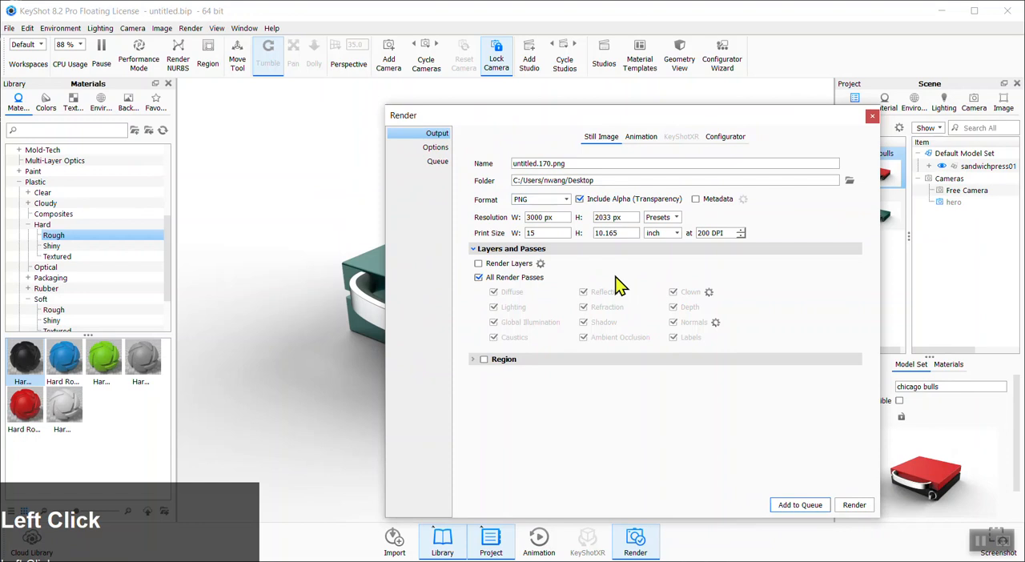
left_click(481, 278)
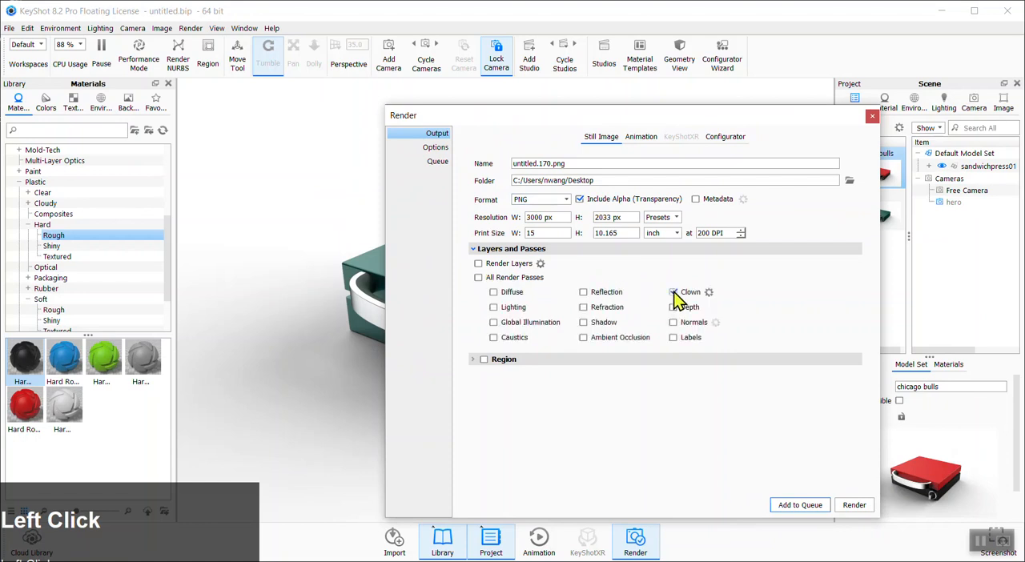
left_click_drag(638, 121, 774, 95)
left_click_drag(628, 93, 748, 94)
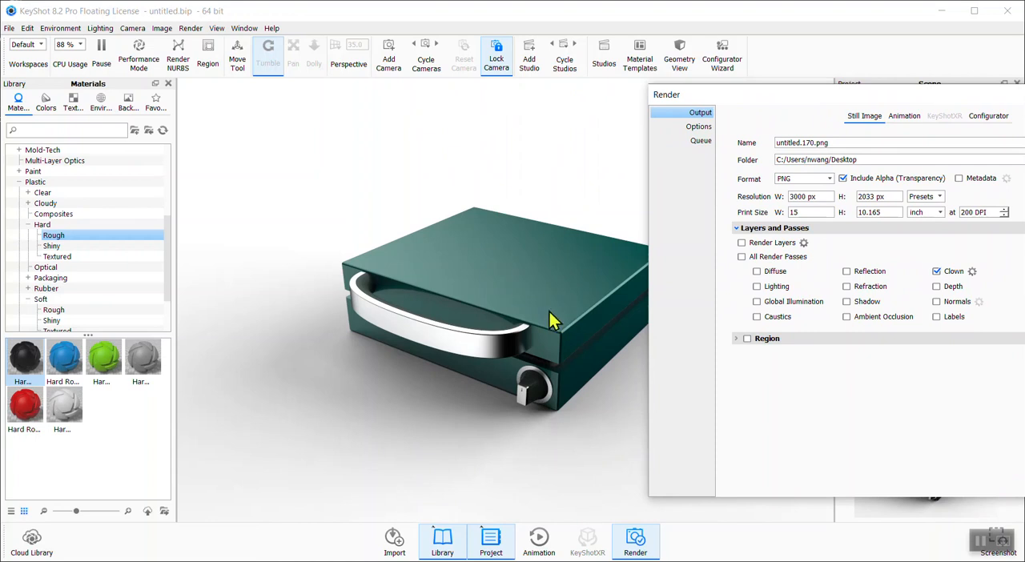
left_click_drag(743, 107, 584, 141)
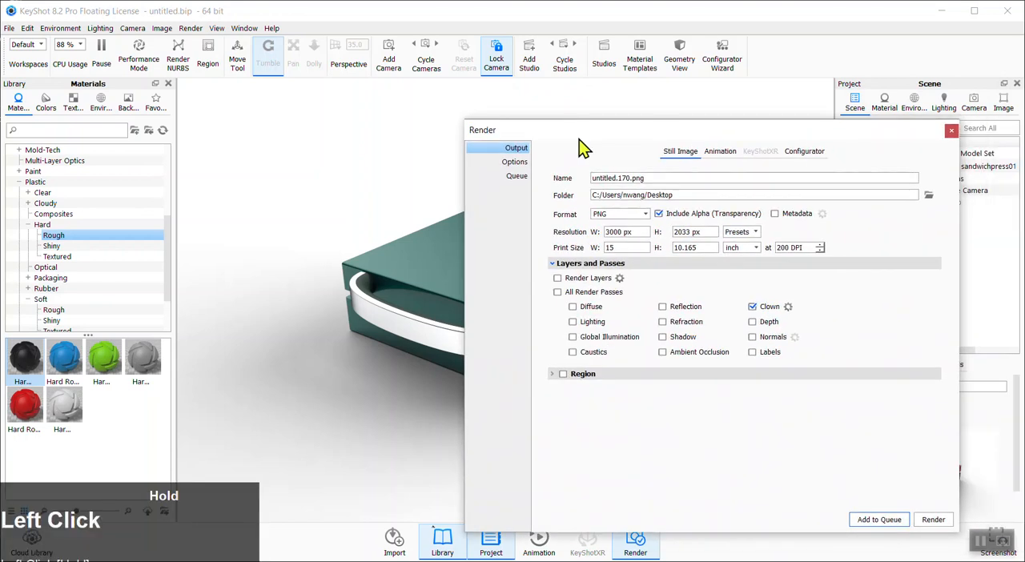
left_click(752, 307)
Switch the render quality to Maximum Time and back to Custom Control
left_click(522, 163)
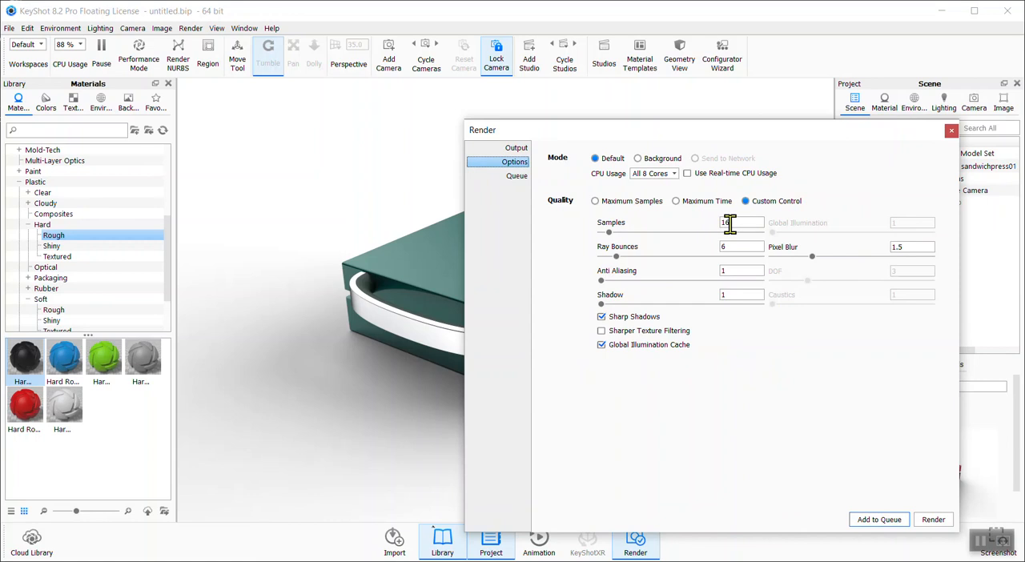
left_click(677, 202)
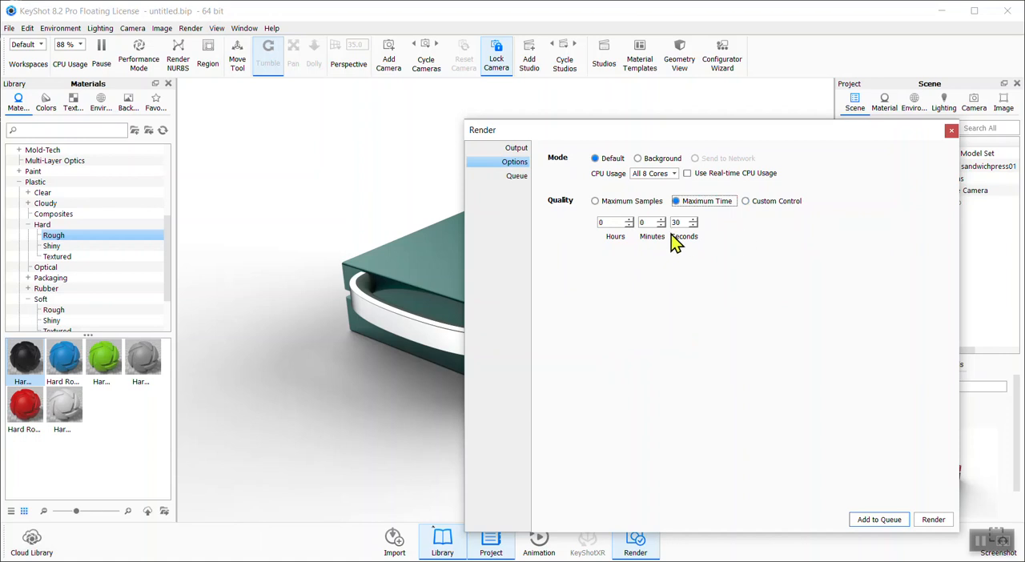
left_click(754, 204)
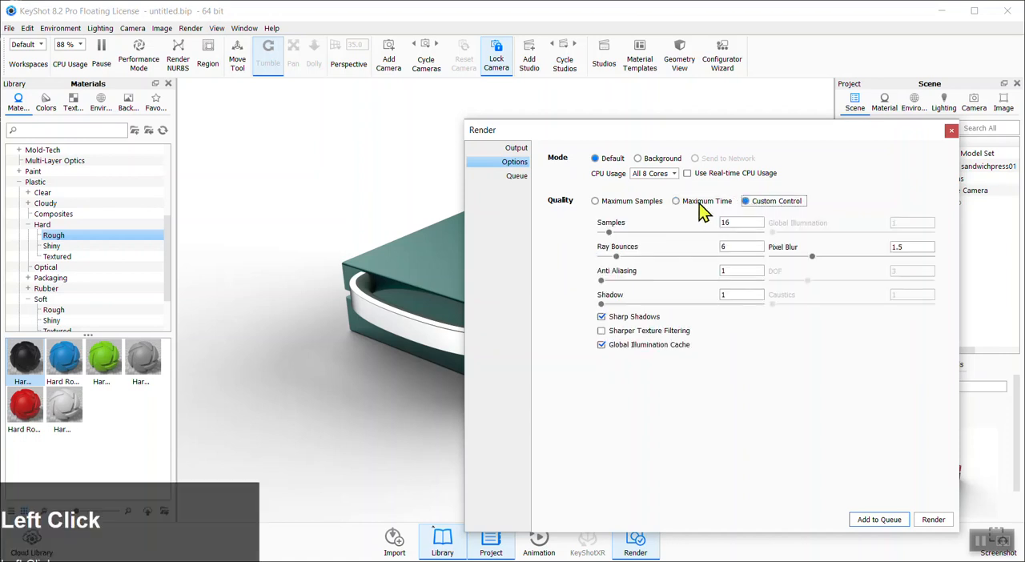
Open the render queue to review its listed jobs
left_click(522, 152)
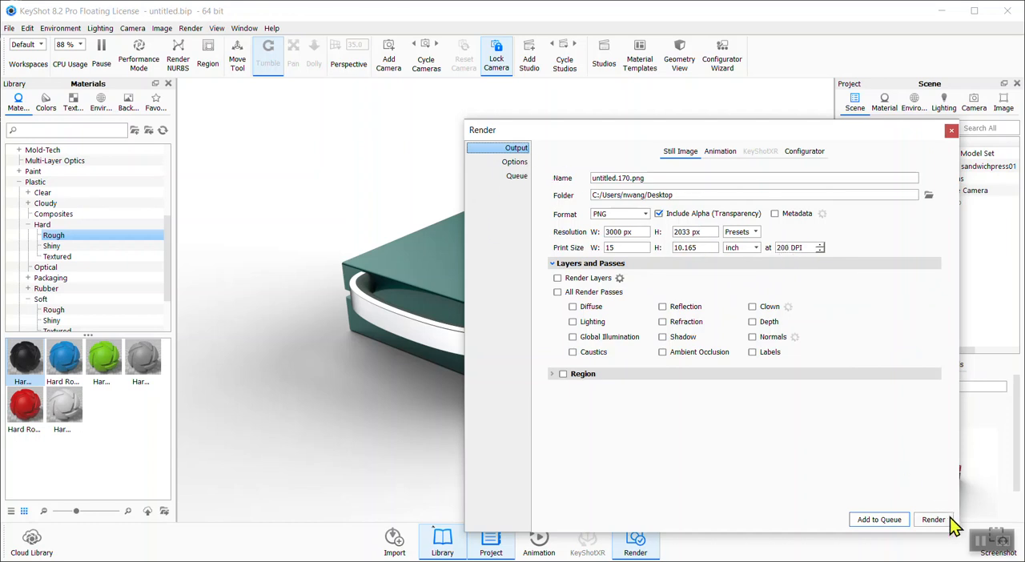
left_click(515, 176)
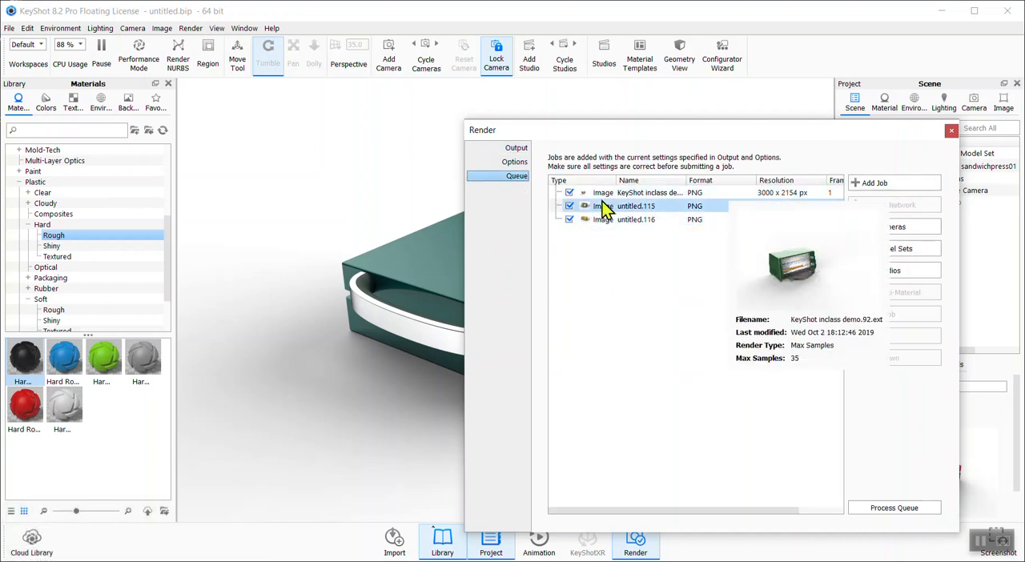
mouse_move(601, 204)
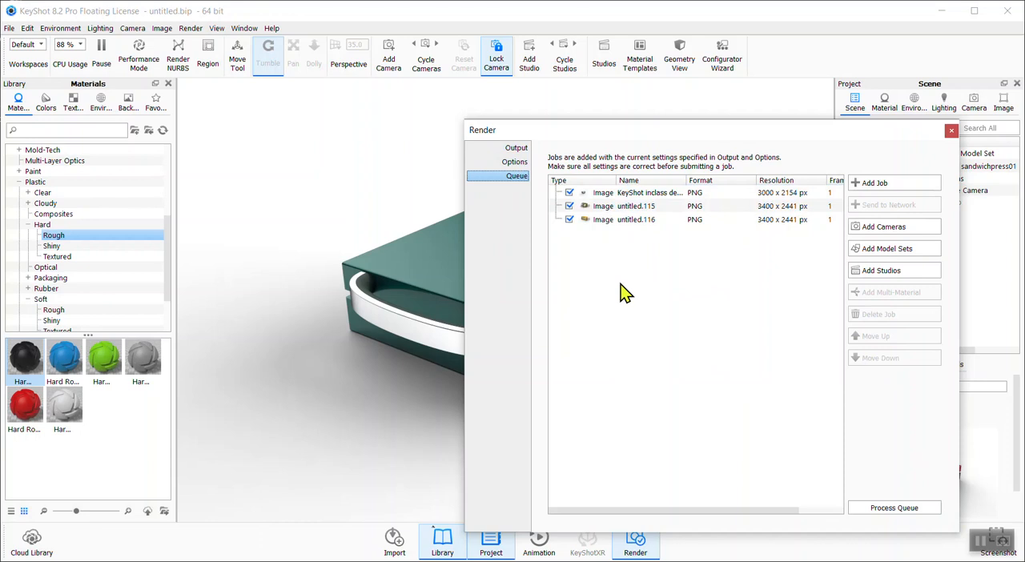